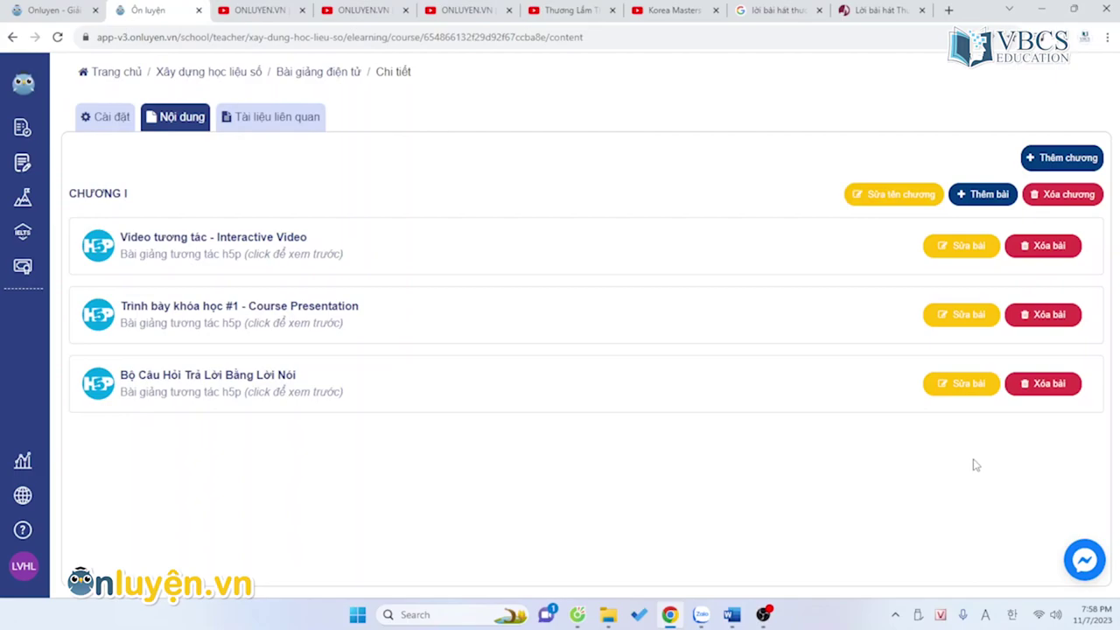
Step: Open the Course Presentation lesson preview and scroll through its first slide
left_click(200, 323)
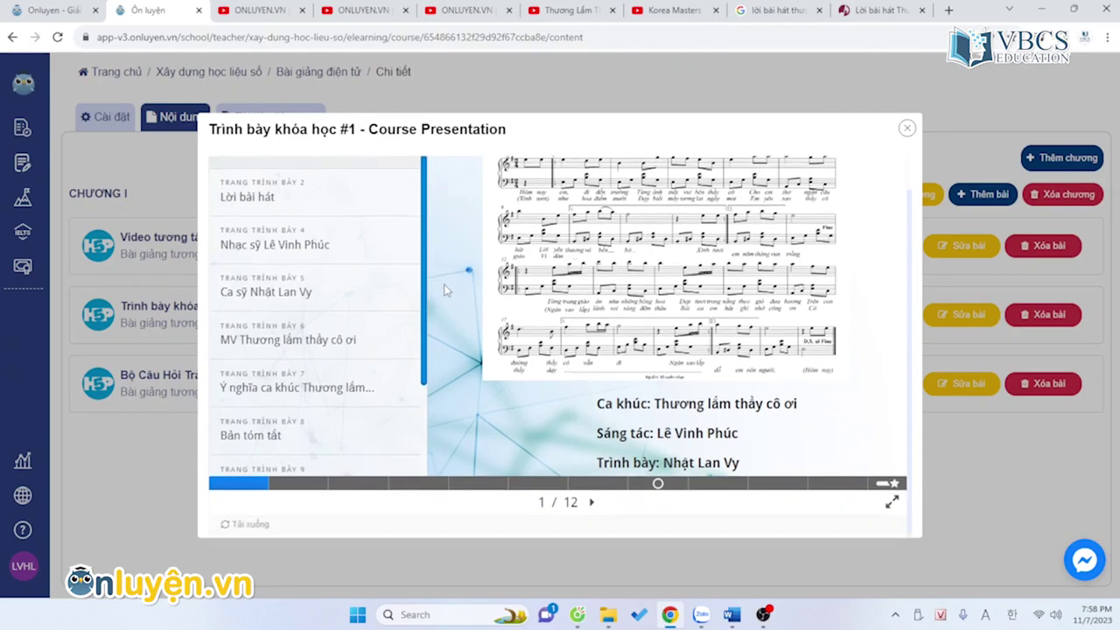
scroll(566, 454, "down", 1)
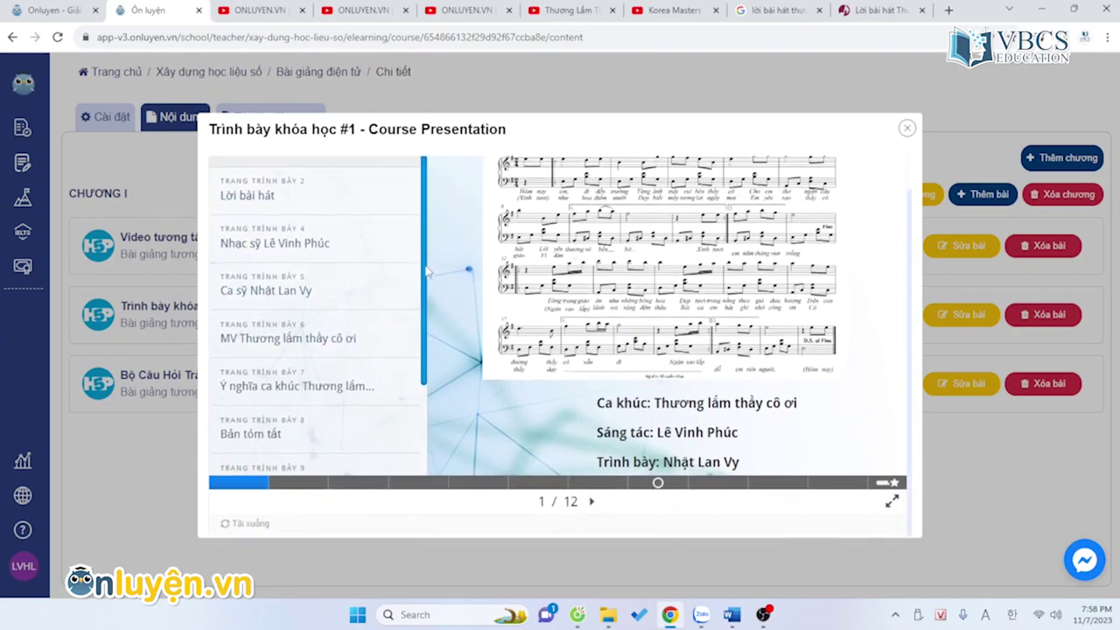
scroll(421, 399, "down", 2)
scroll(421, 399, "up", 2)
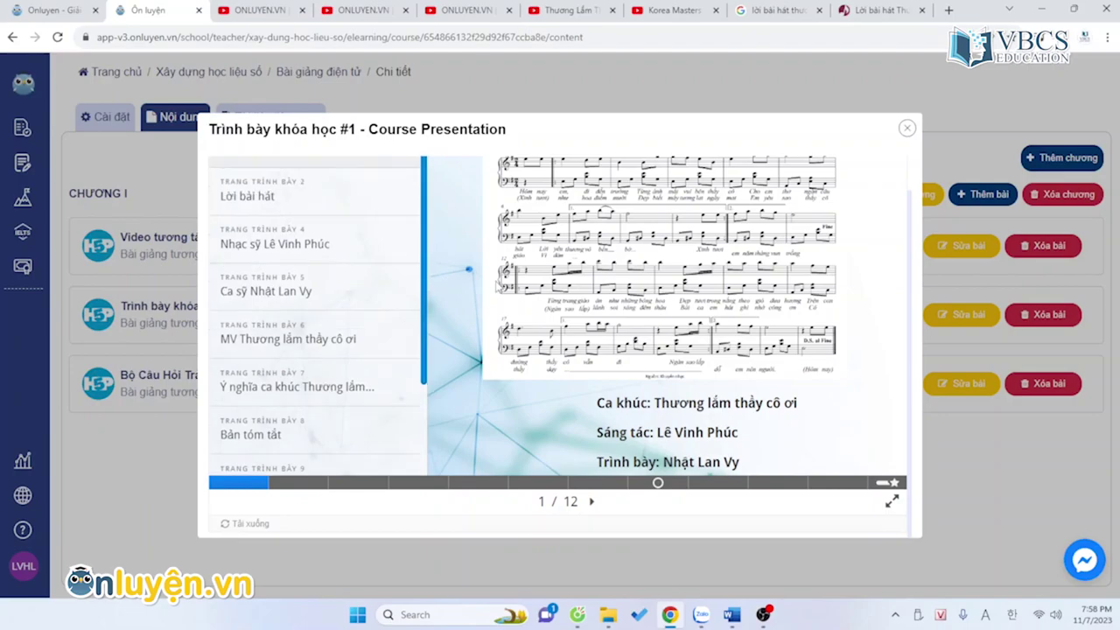
scroll(385, 254, "up", 1)
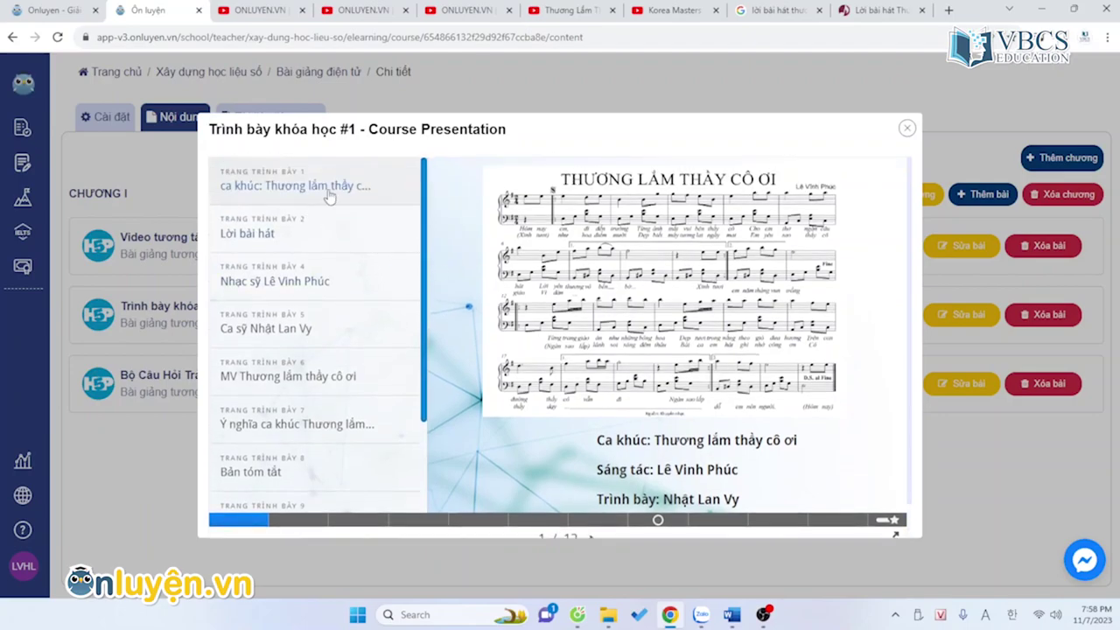
Step: Step through the slides from Lời bài hát to paragraph-writing, then return to Bản tóm tắt
left_click(330, 231)
left_click(332, 280)
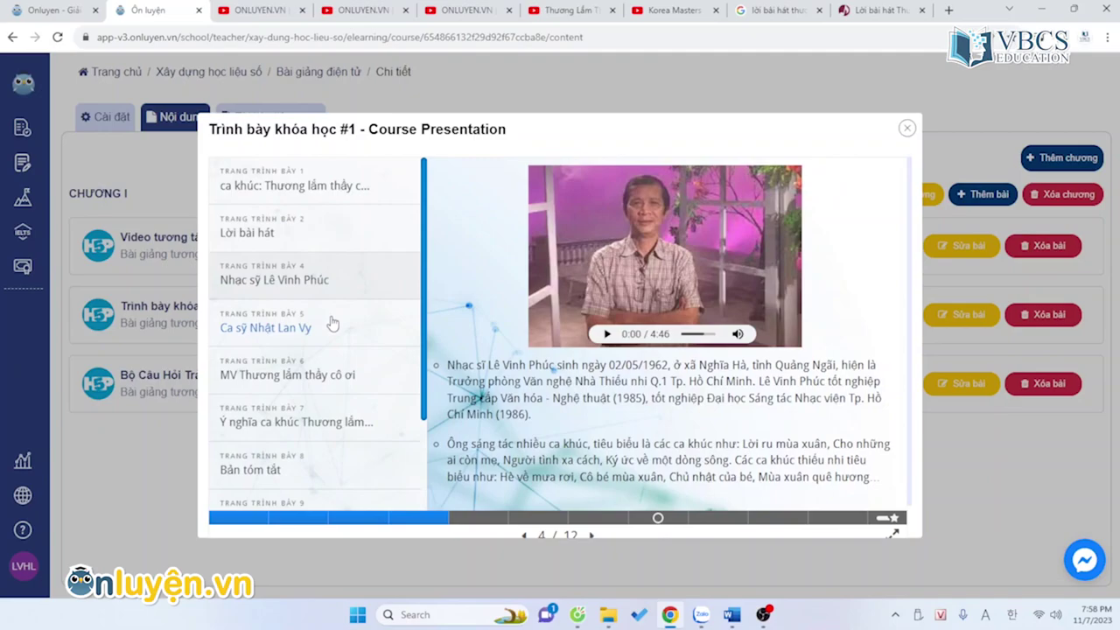
left_click(328, 325)
left_click(341, 381)
left_click(348, 422)
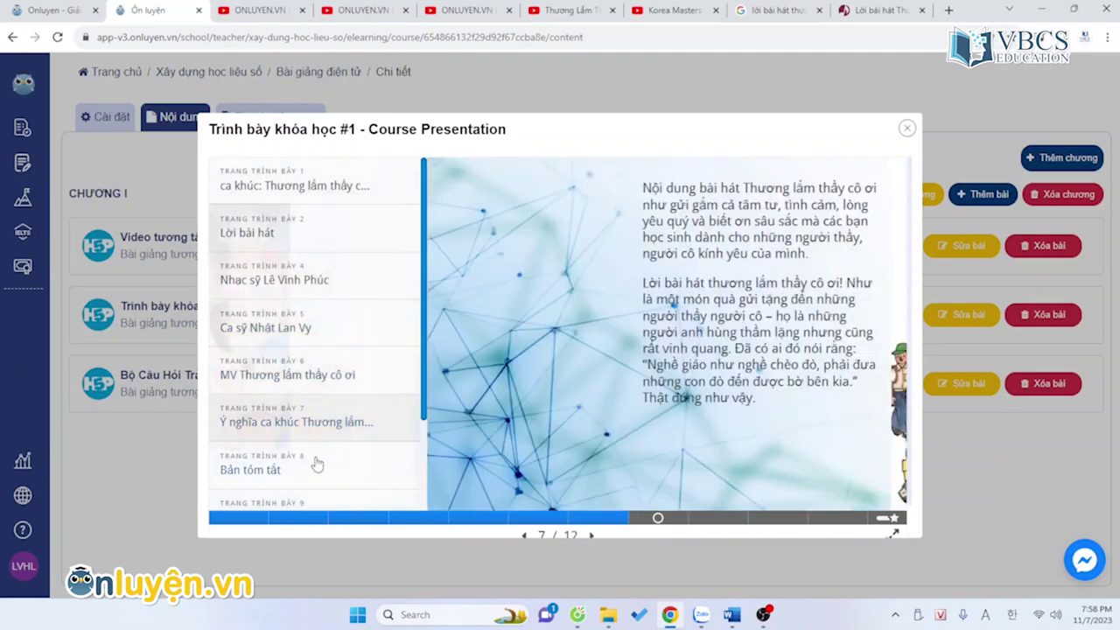
left_click(321, 469)
left_click(320, 501)
left_click(317, 402)
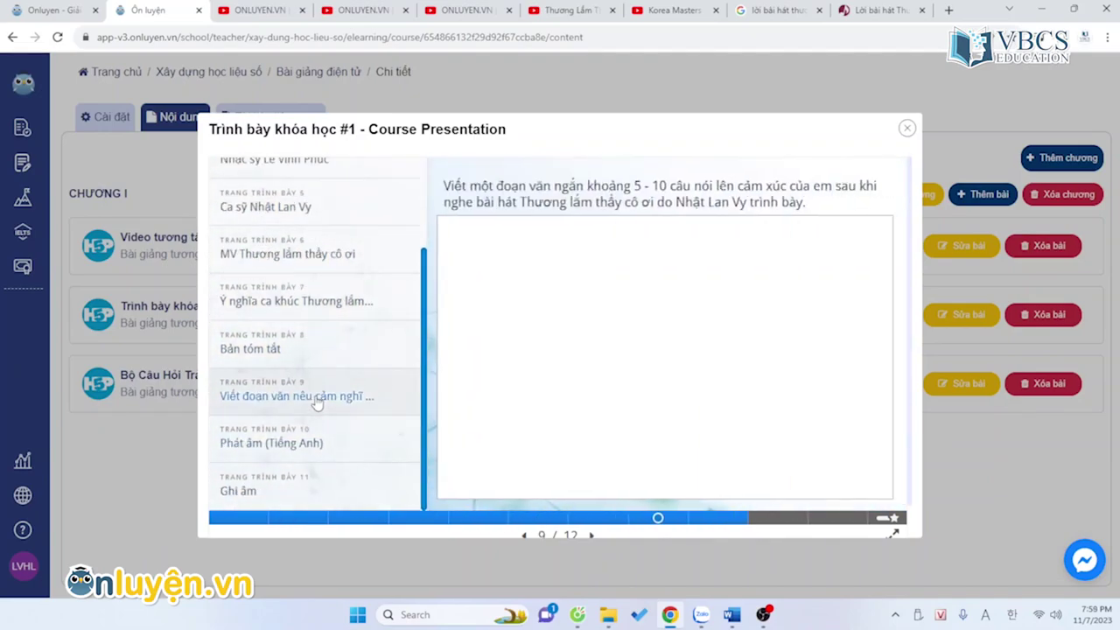
left_click(284, 359)
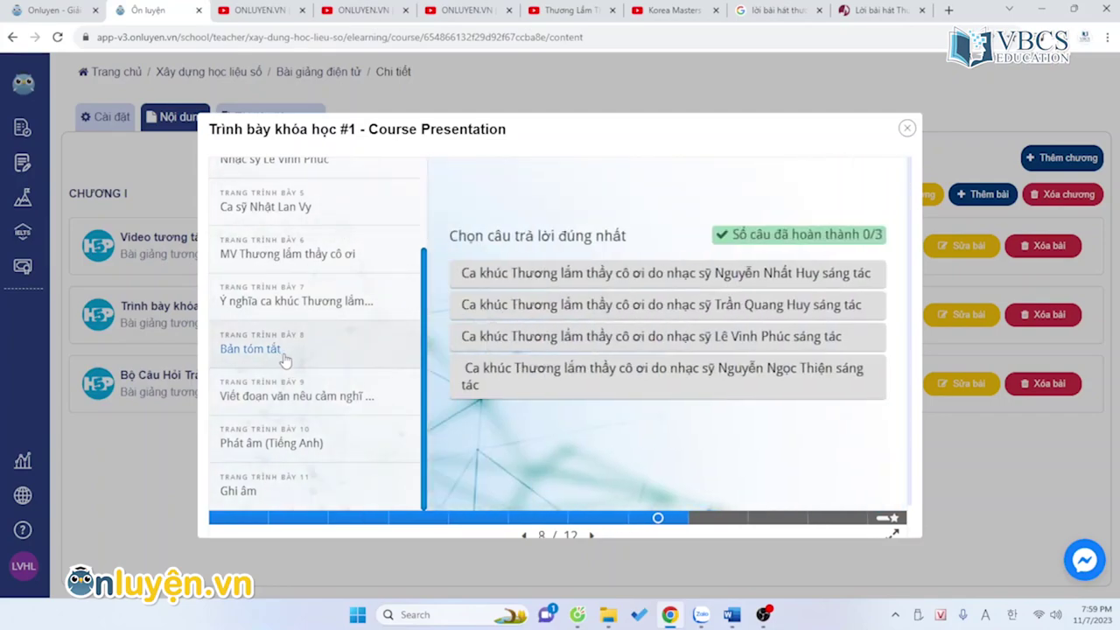
Step: Answer the quiz: Lê Vinh Phúc composed it, lyrics honour teachers, Nhật Lan Vy performs it
left_click(720, 340)
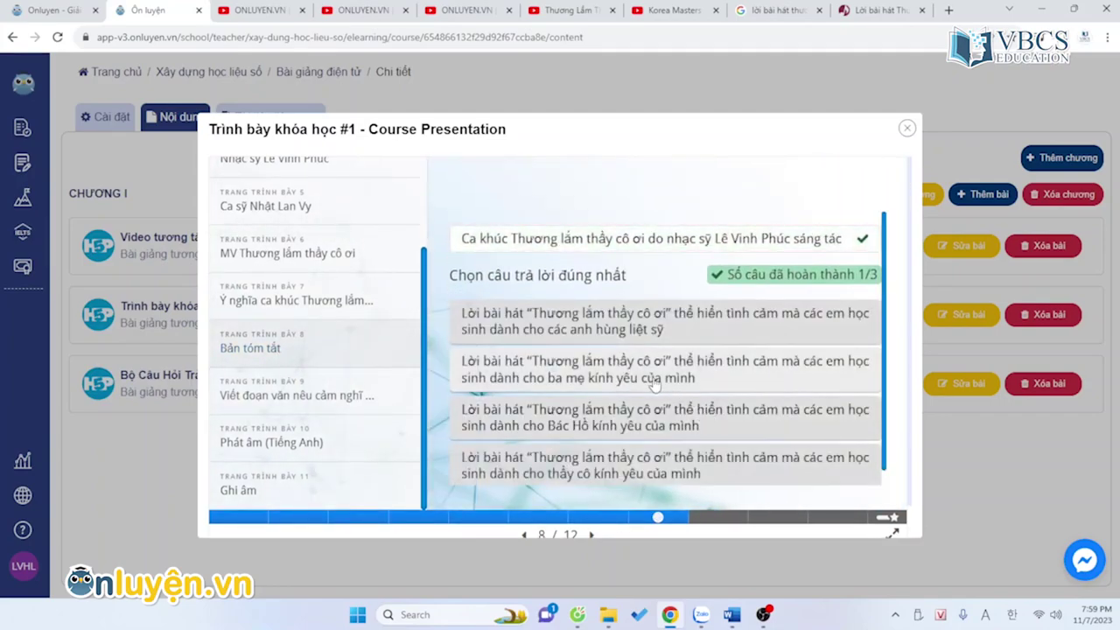
left_click(616, 462)
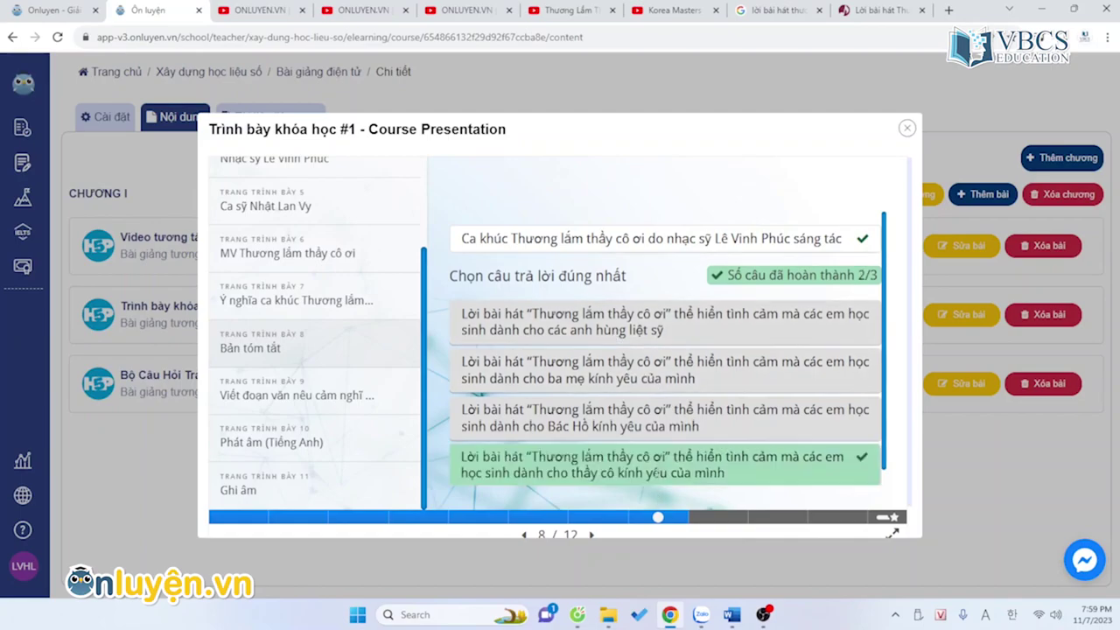
left_click(525, 464)
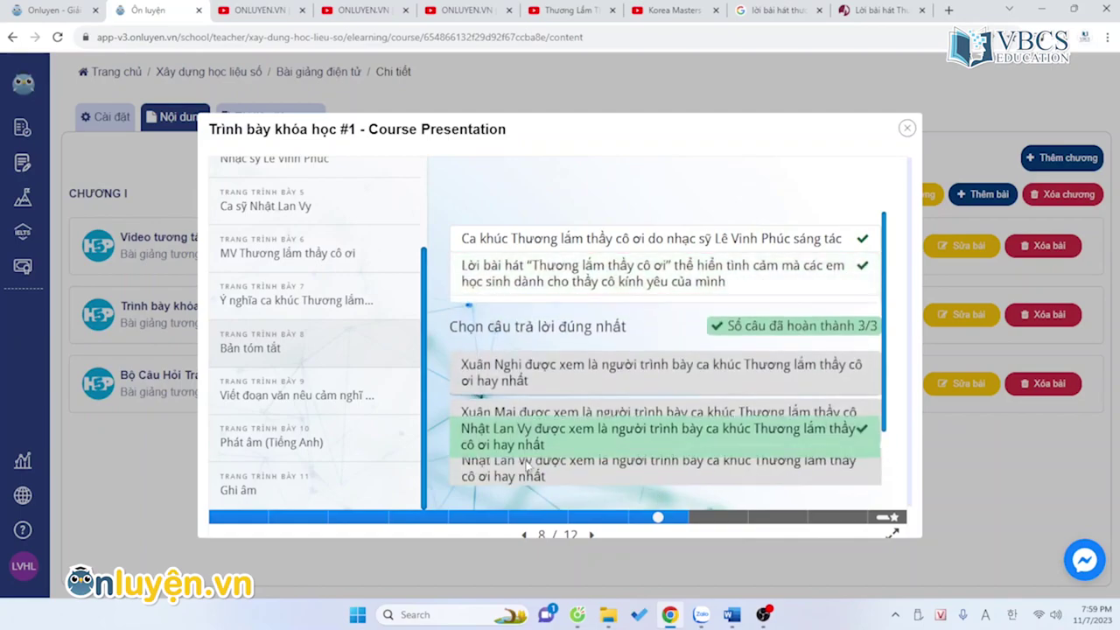
scroll(305, 446, "down", 1)
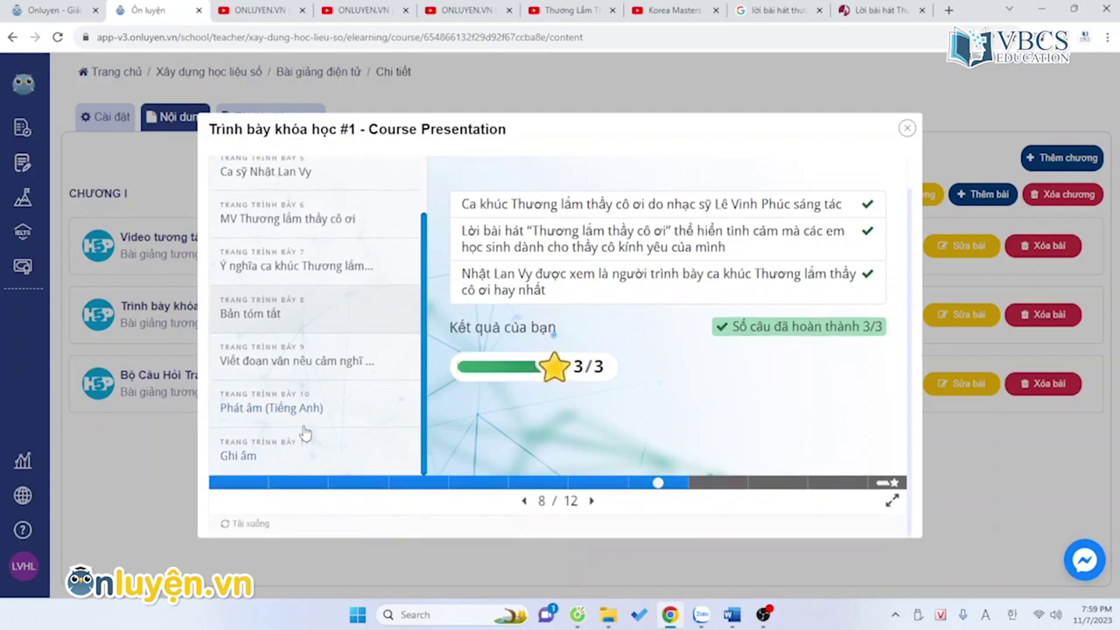
Step: Enter 'ligher for 4 th' on the paragraph-writing slide and go to the Phát âm (Tiếng Anh) slide
left_click(311, 369)
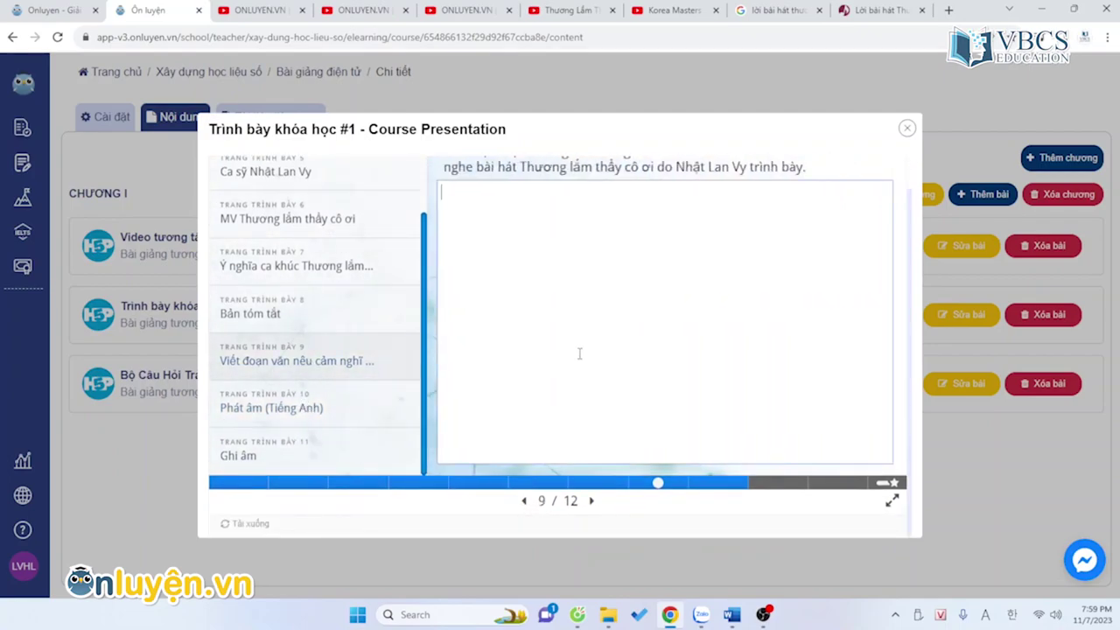
type("ligher for 4 th")
left_click(300, 414)
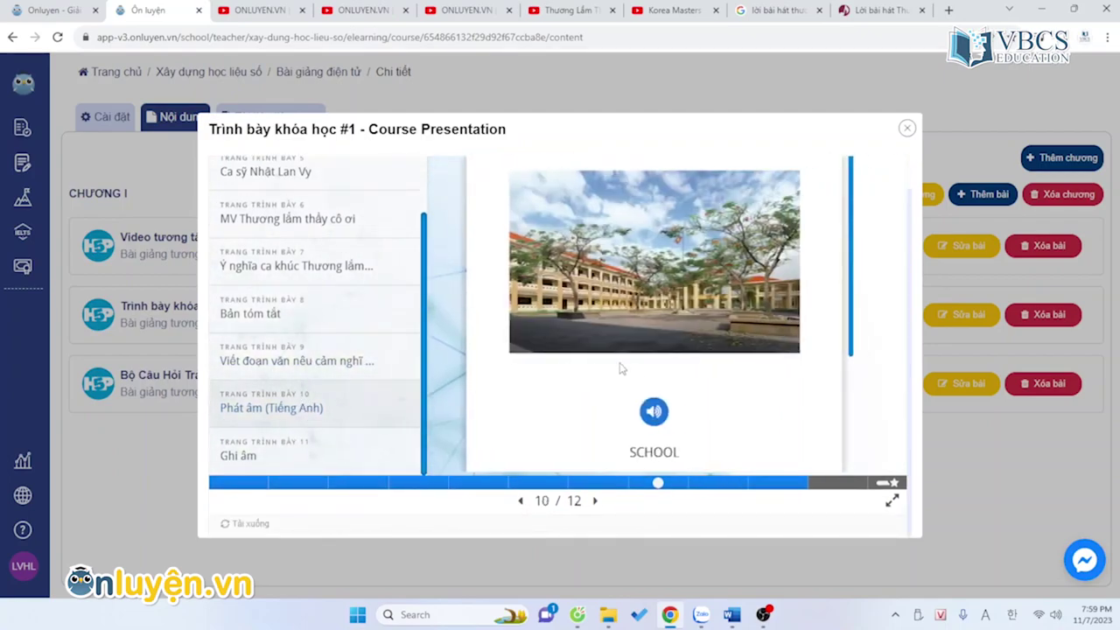
scroll(656, 400, "down", 2)
scroll(665, 402, "down", 1)
Step: Flip the SCHOOL and TEACHER flashcards and play TEACHER's pronunciation
left_click(666, 392)
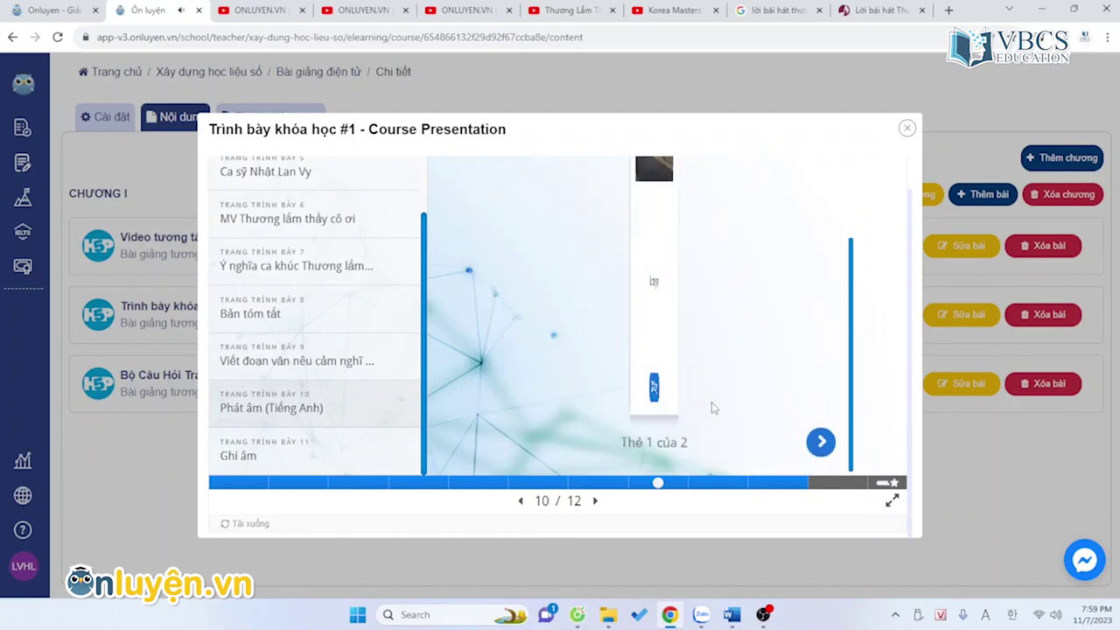
left_click(822, 443)
scroll(669, 385, "up", 1)
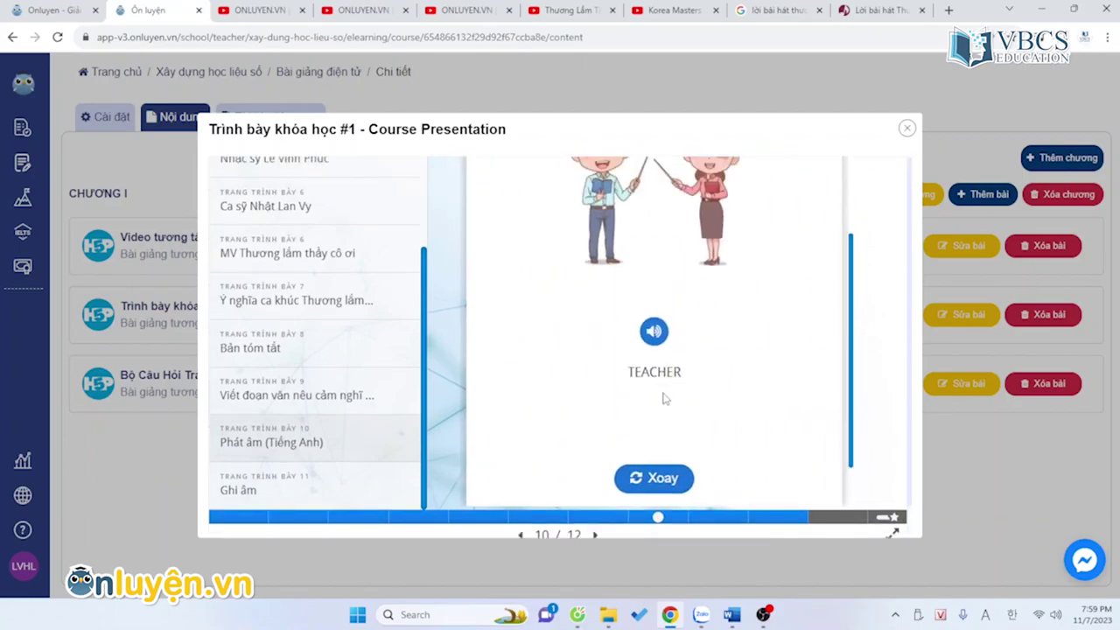
left_click(653, 332)
scroll(674, 420, "down", 2)
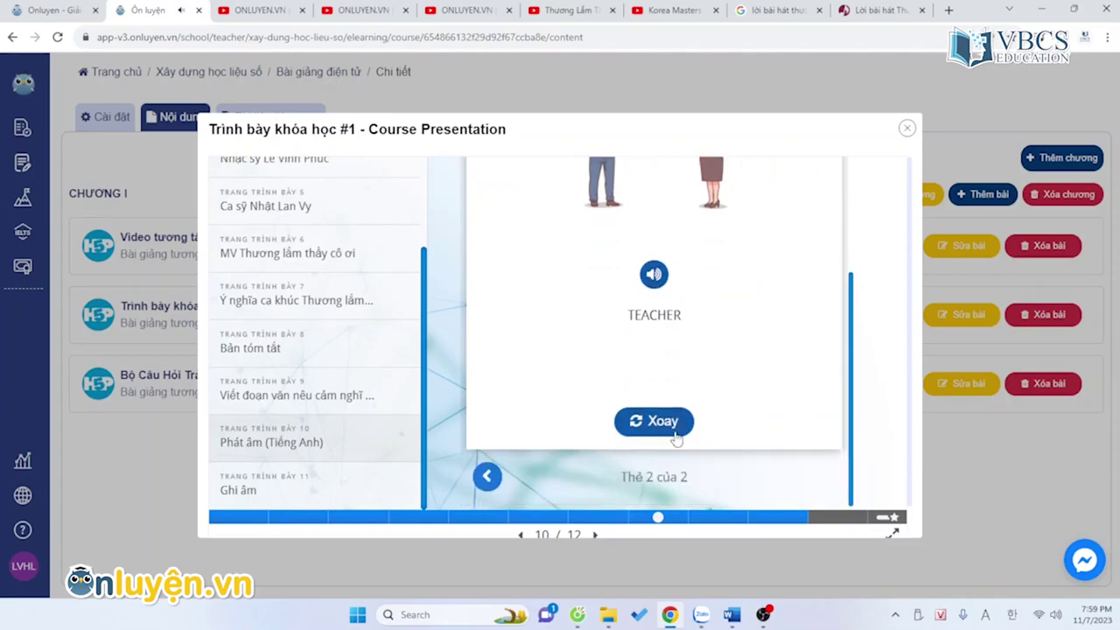
scroll(662, 398, "down", 1)
left_click(663, 393)
scroll(660, 393, "up", 3)
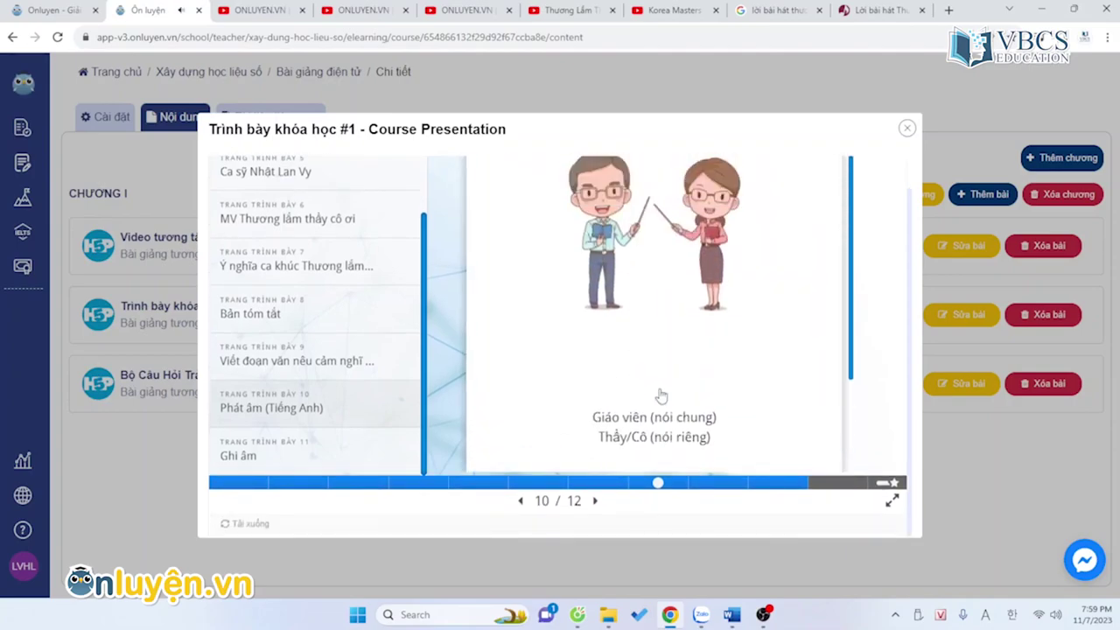
scroll(661, 393, "down", 3)
Step: Record a spoken answer on the Ghi âm slide, pause it at 00:05, and close the preview
left_click(262, 457)
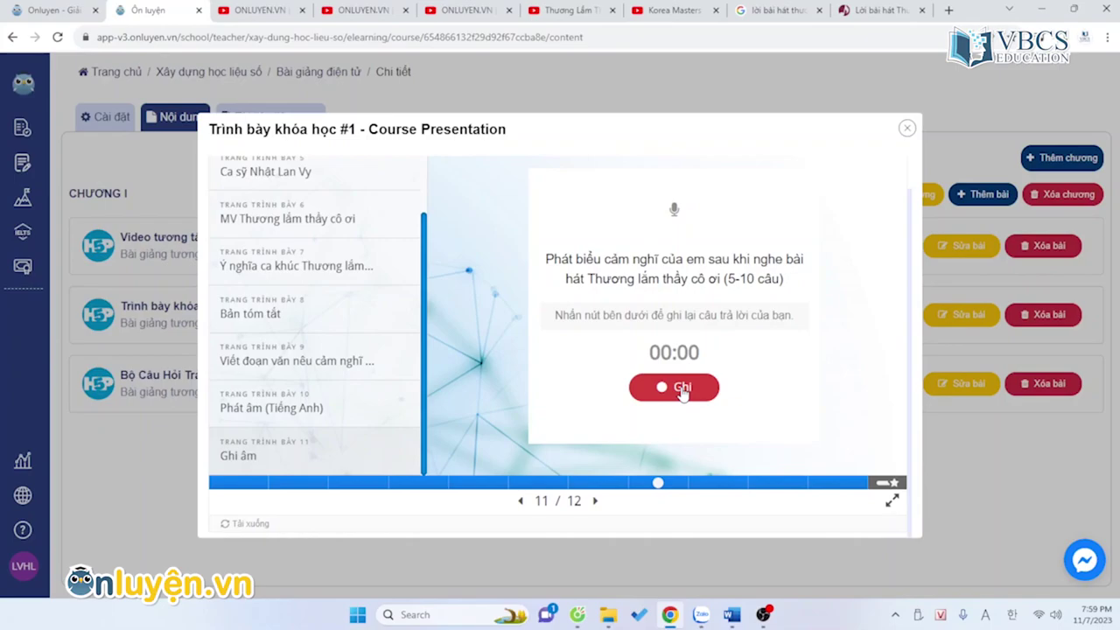
left_click(682, 392)
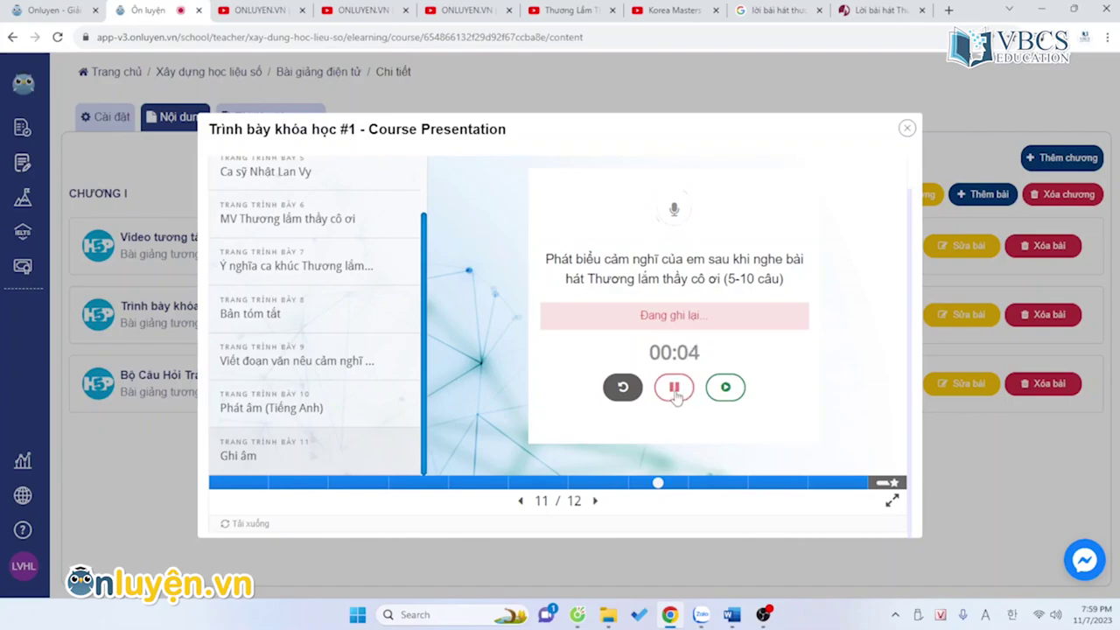
left_click(674, 390)
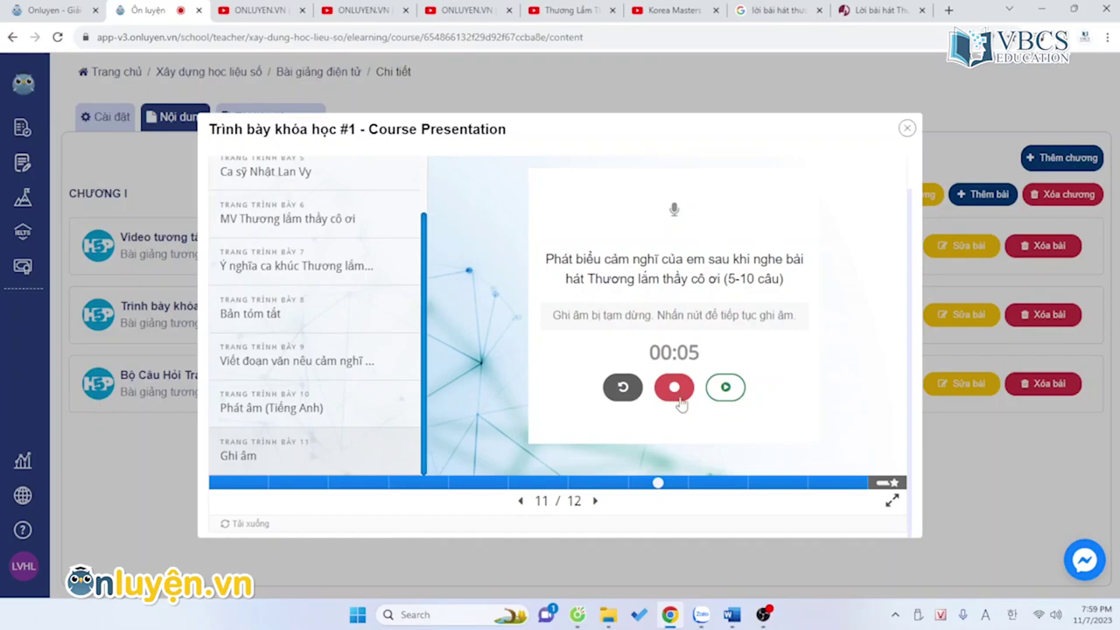
left_click(908, 131)
Step: Open the lesson's Sửa bài form and interactive editor, checking the content-type list and slide-list settings
left_click(962, 314)
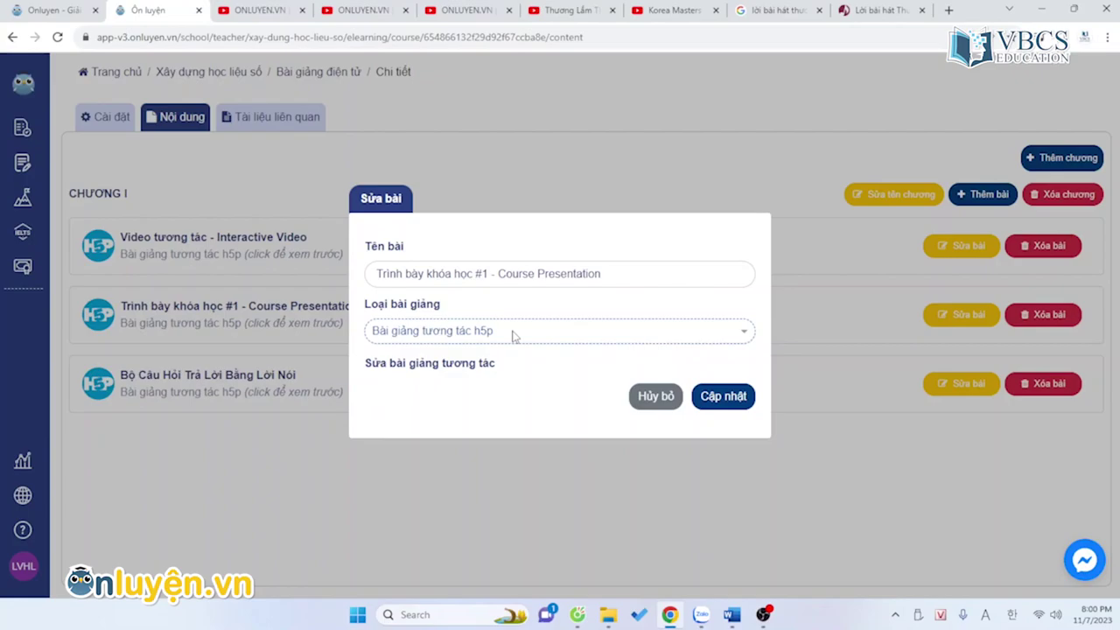
left_click(488, 364)
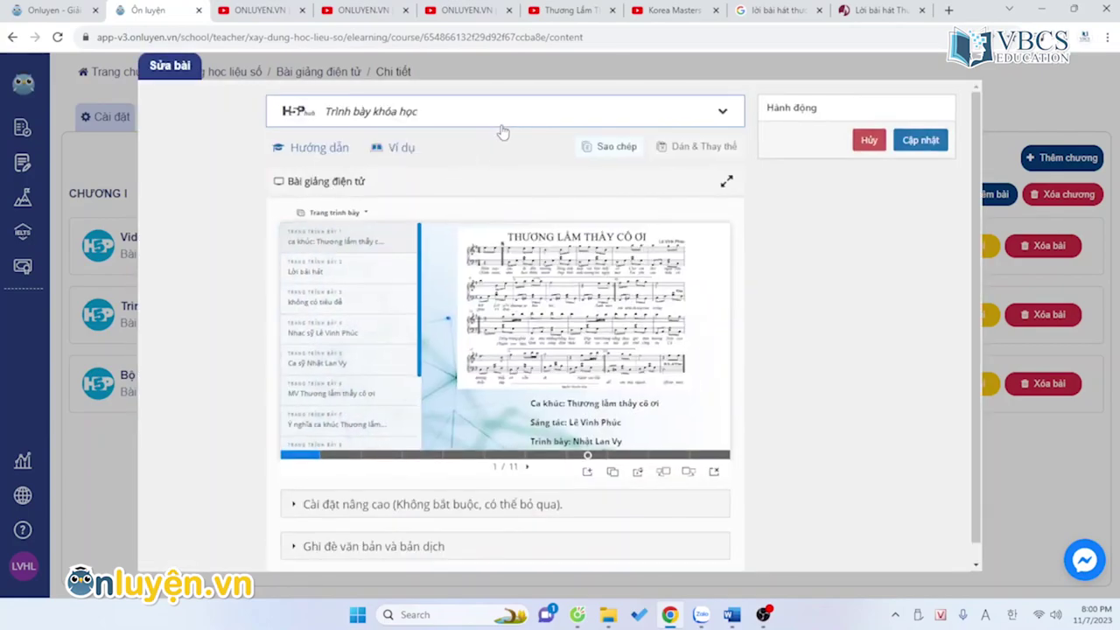
left_click(507, 123)
left_click(395, 317)
left_click(365, 214)
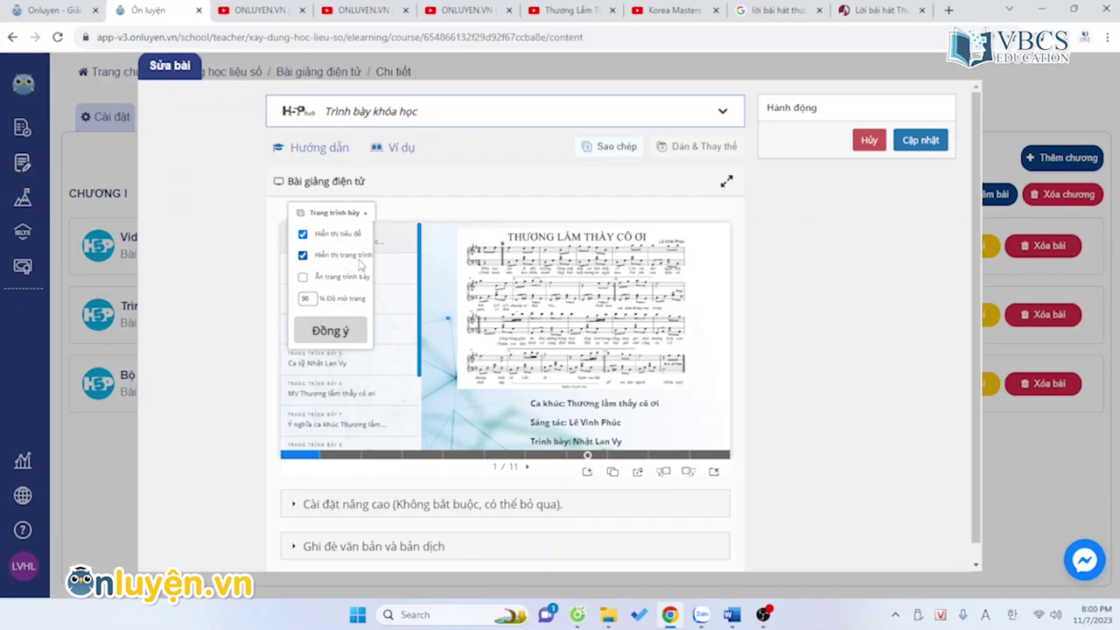
left_click(341, 326)
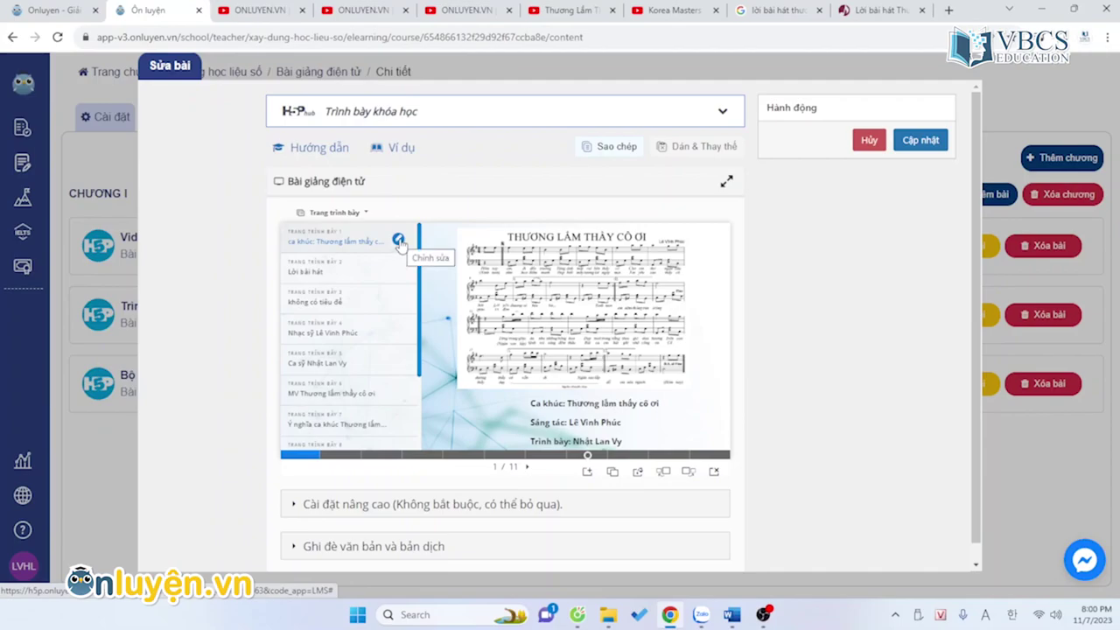
Step: Inspect the first slide's title field, then expand the presentation editor to full size
left_click(399, 240)
left_click(442, 255)
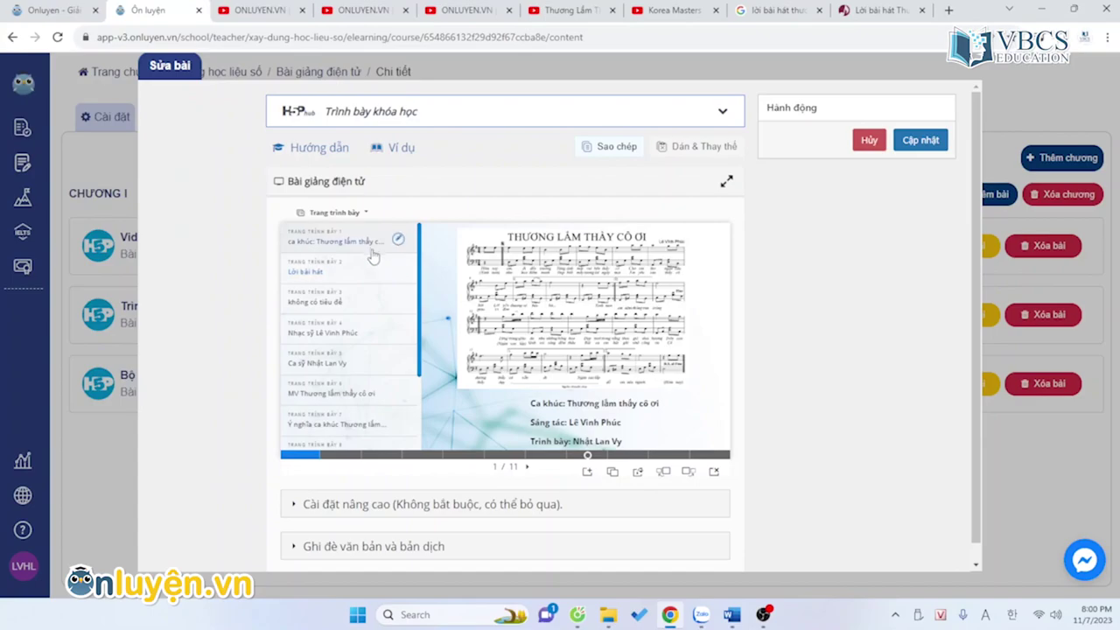
left_click(367, 239)
left_click(433, 253)
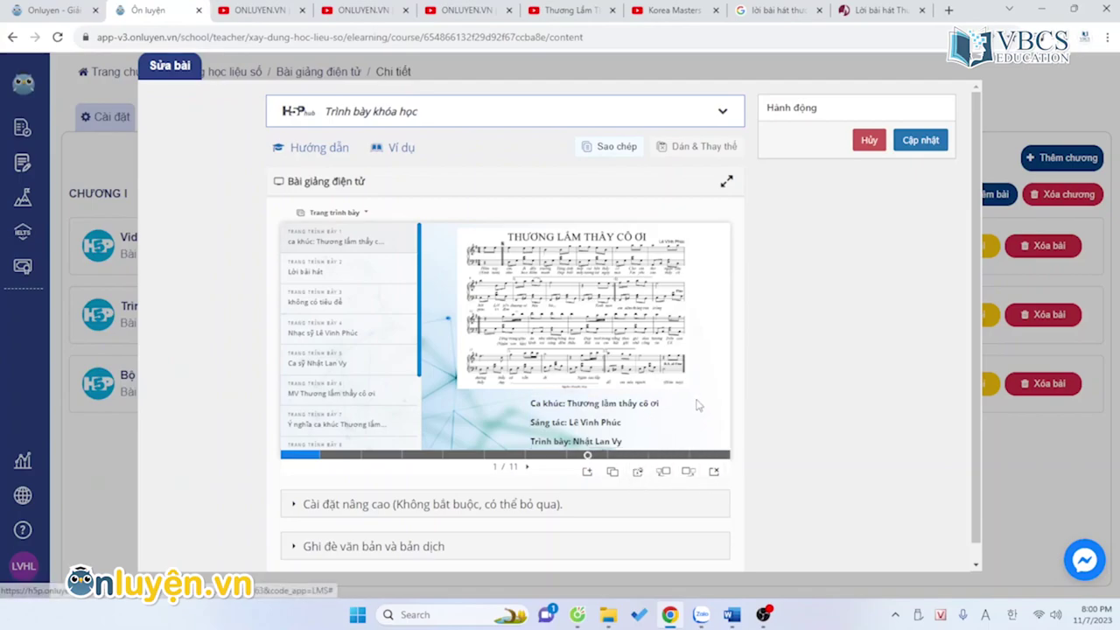
left_click(725, 184)
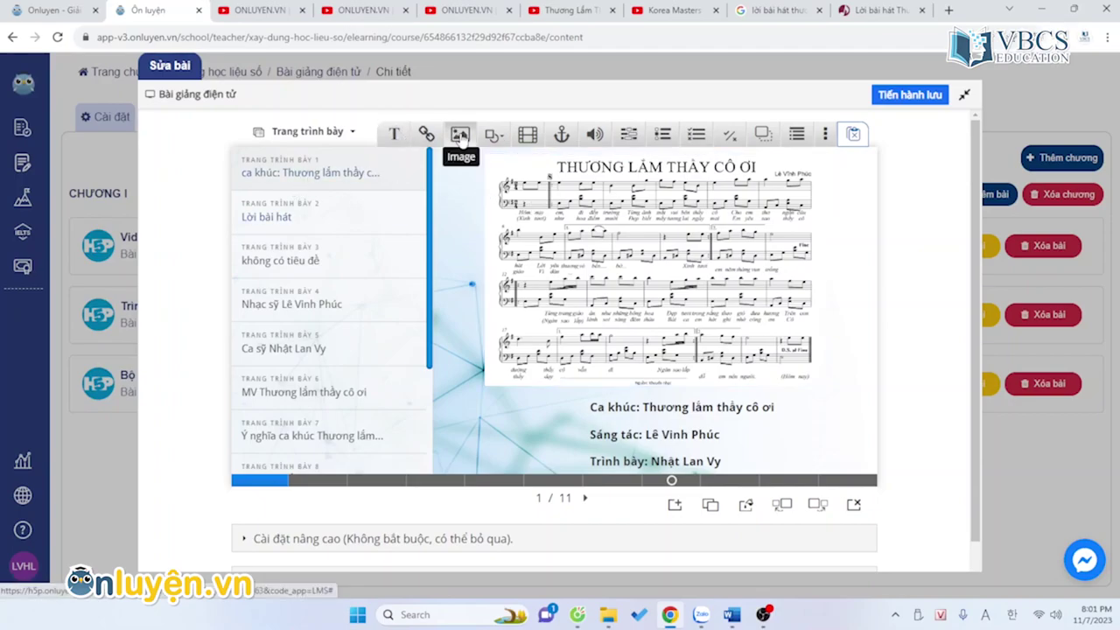
Step: Open the Lời bài hát slide and show extra element types like Continuous Text via the ⋮ menu
left_click(288, 215)
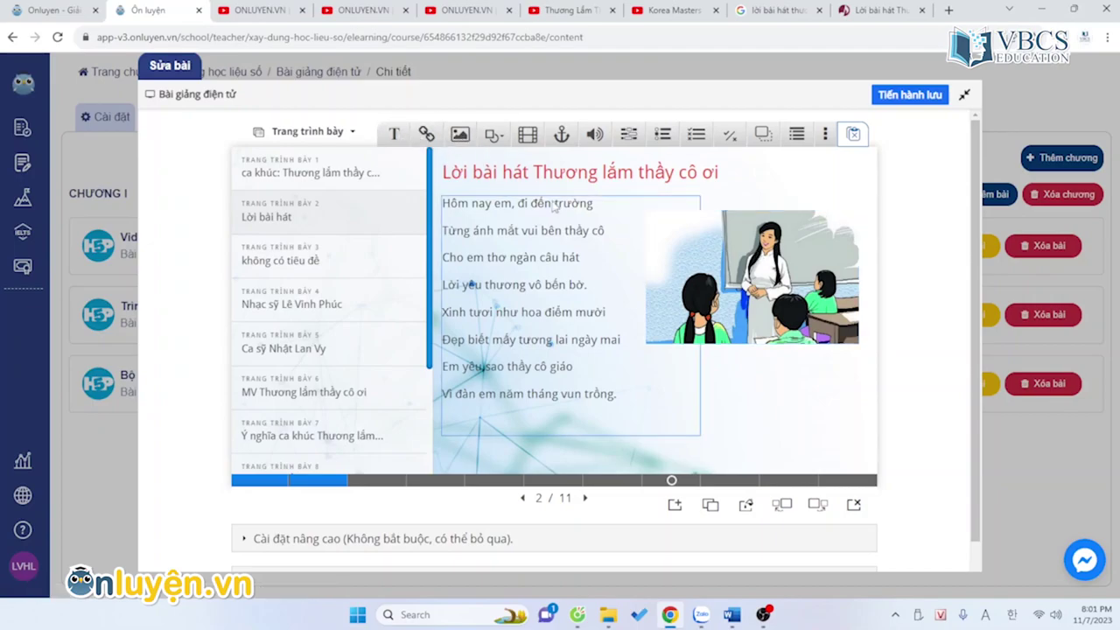
left_click(824, 133)
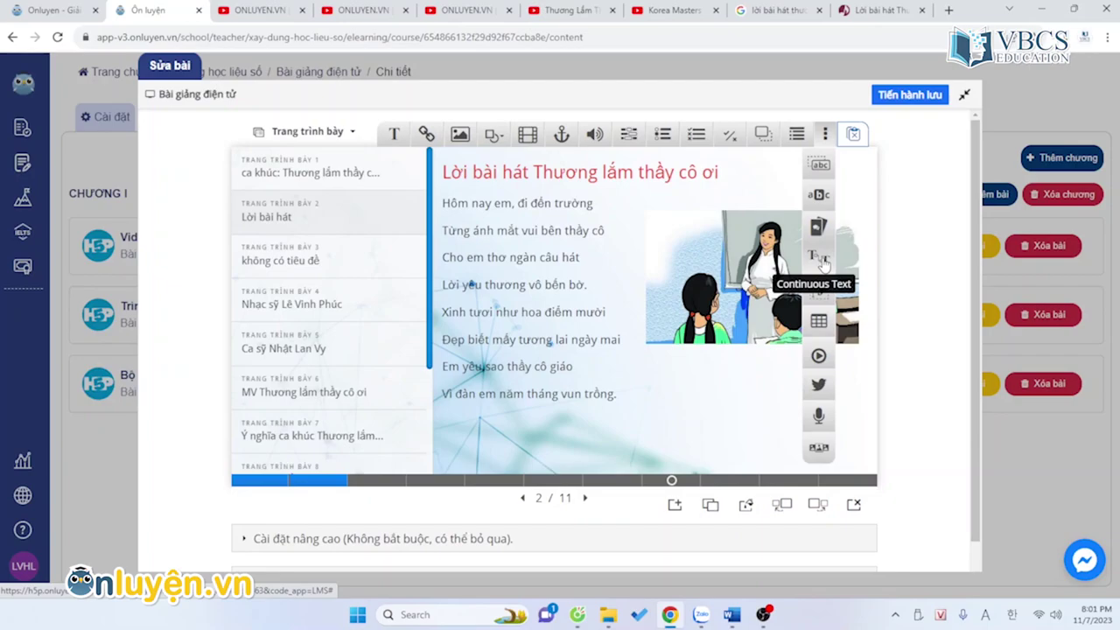
left_click(600, 263)
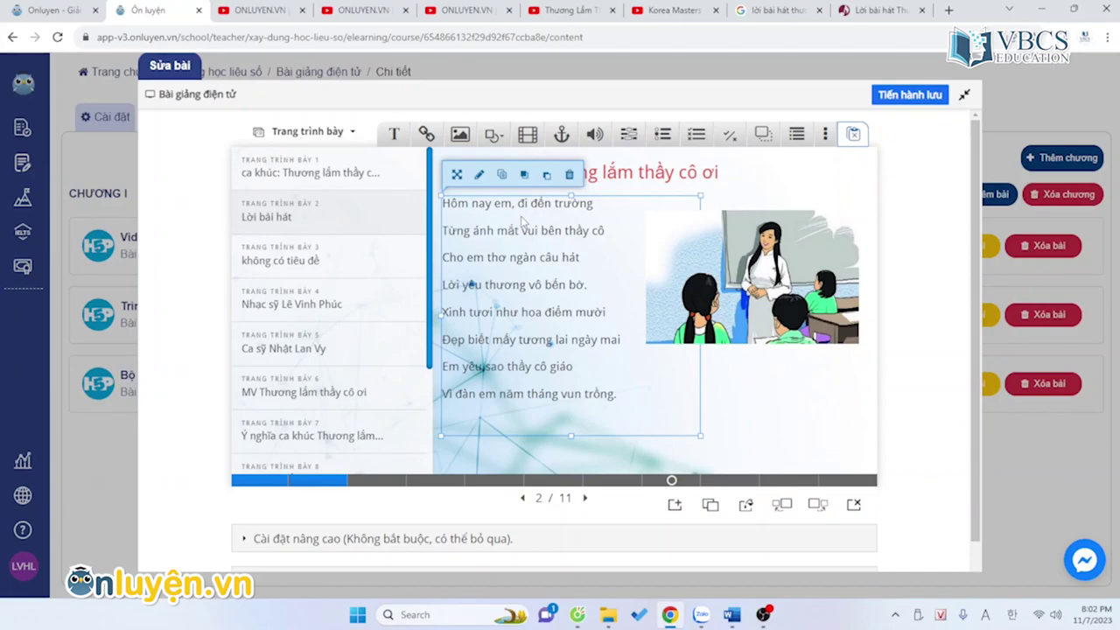
left_click(740, 200)
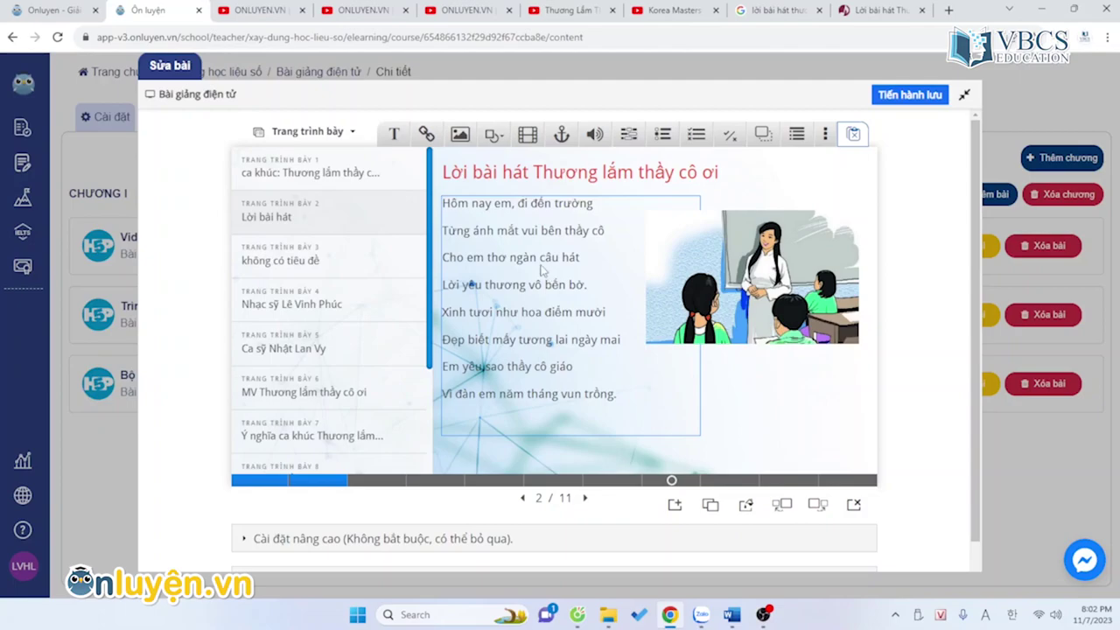
left_click(824, 133)
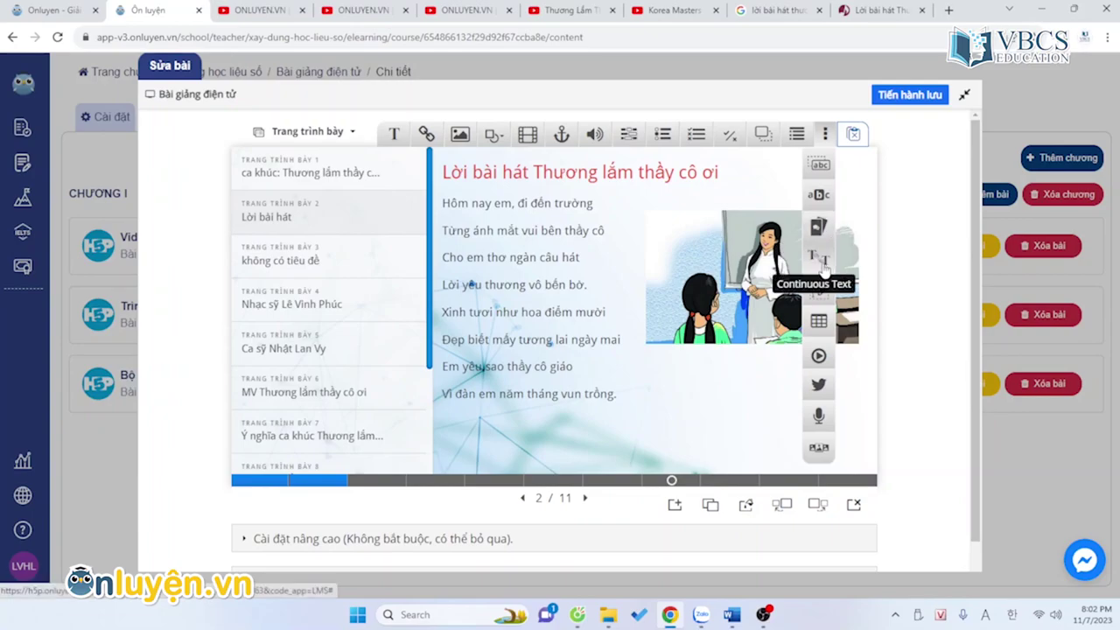
double_click(557, 263)
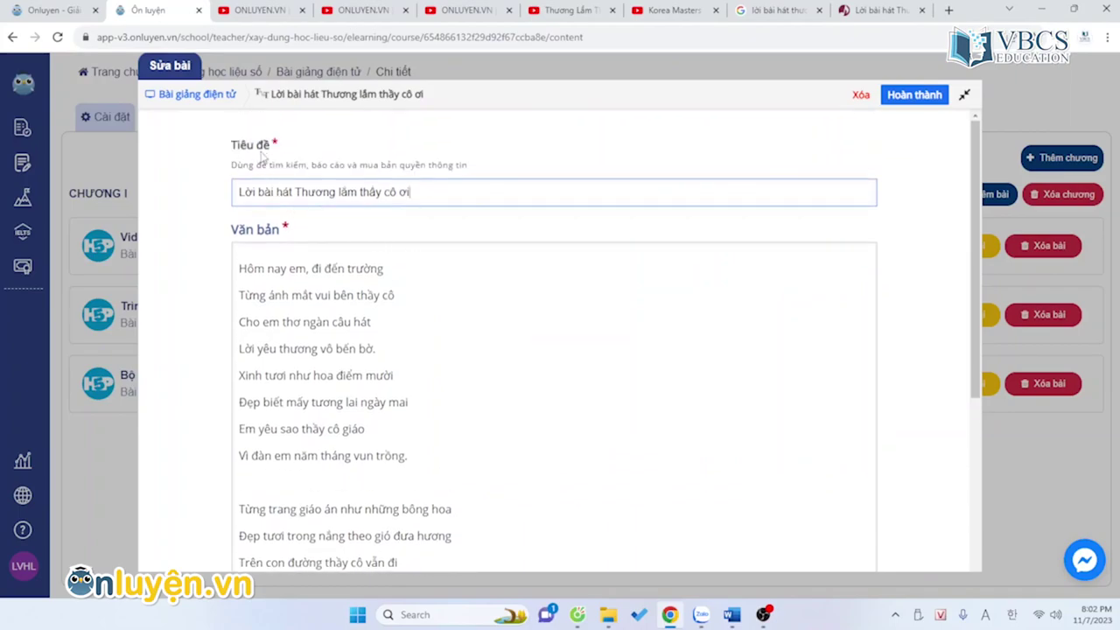
left_click_drag(434, 194, 233, 198)
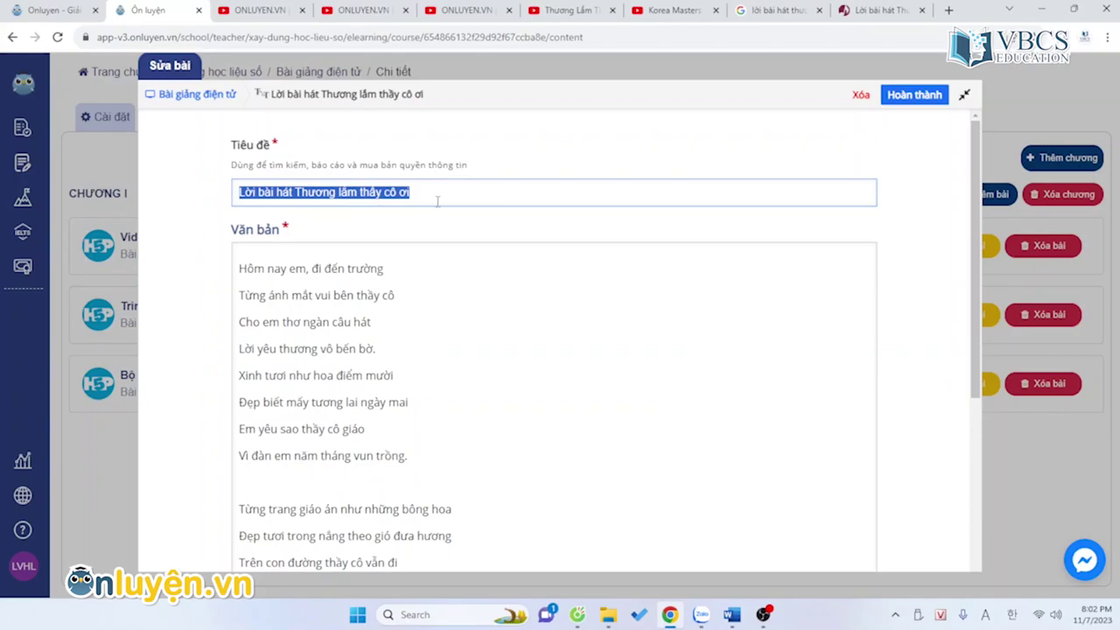
left_click_drag(249, 219, 324, 266)
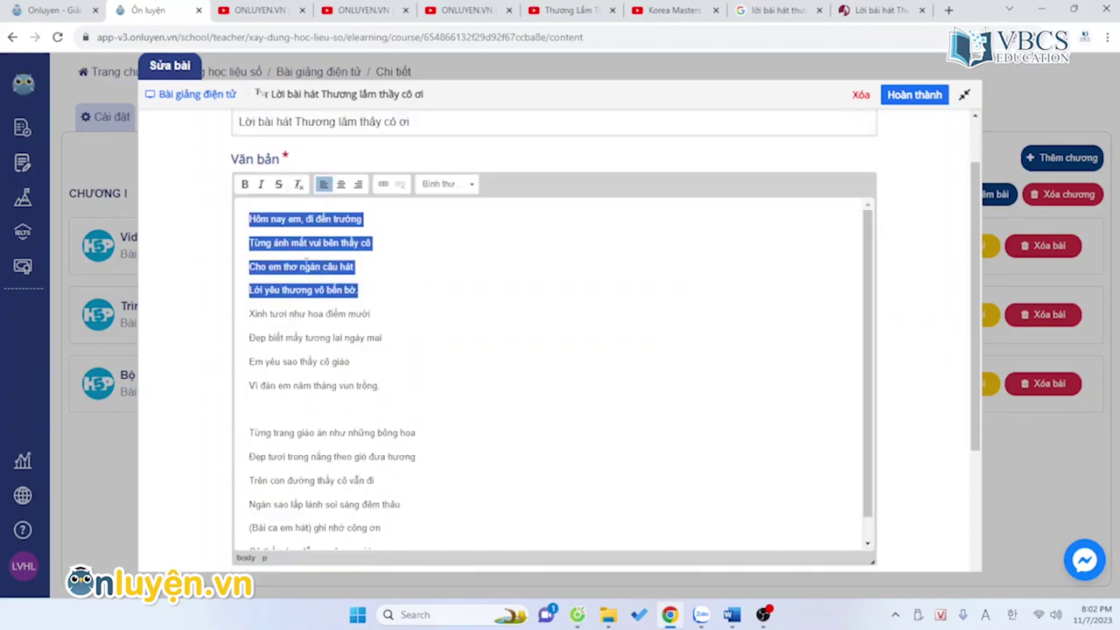
left_click(393, 320)
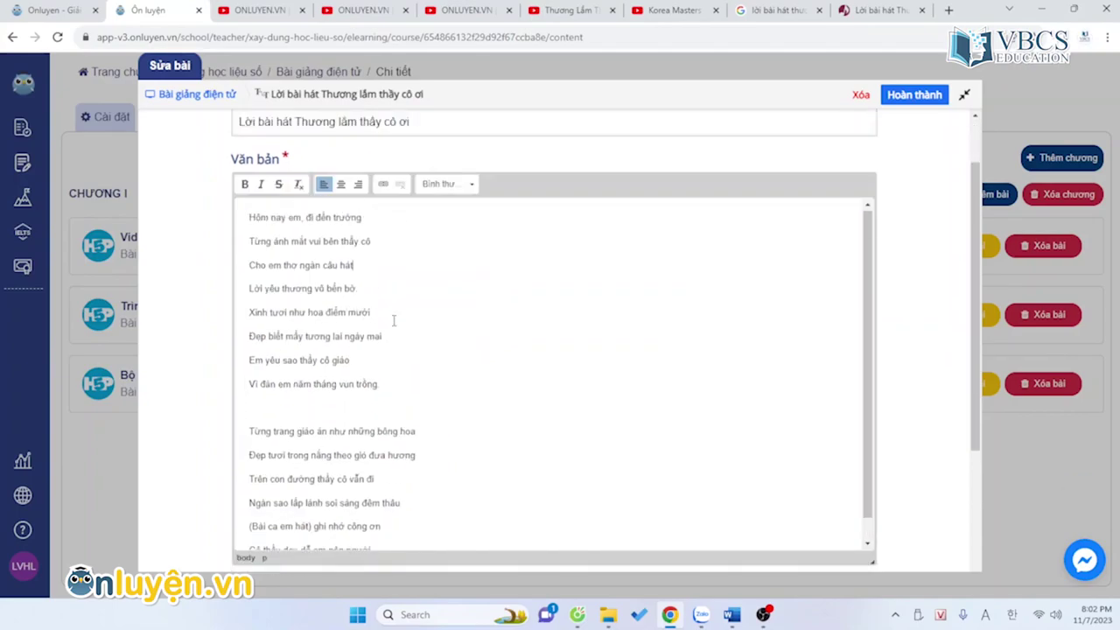
scroll(826, 181, "down", 3)
left_click(913, 96)
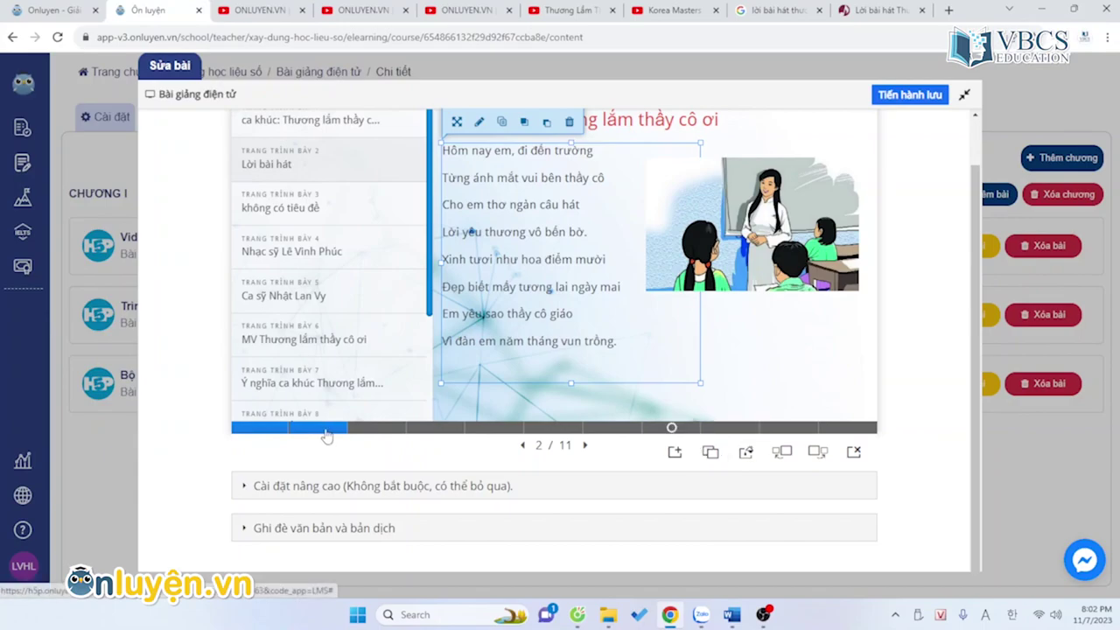
Step: Duplicate the Lời bài hát slide so the lesson has 12 slides
left_click(712, 455)
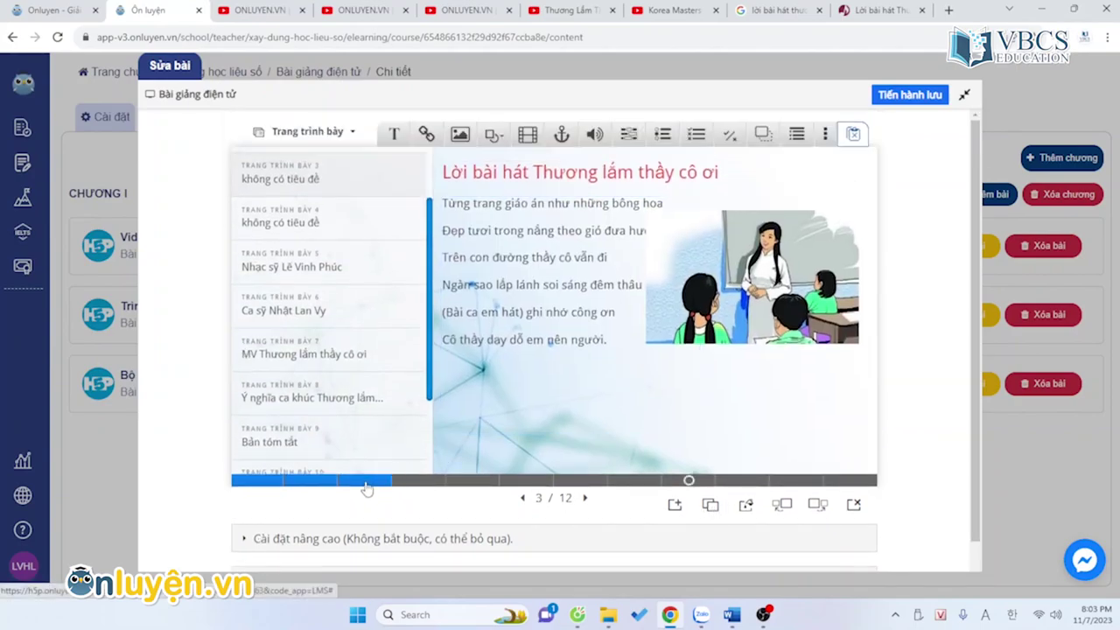
scroll(312, 254, "up", 2)
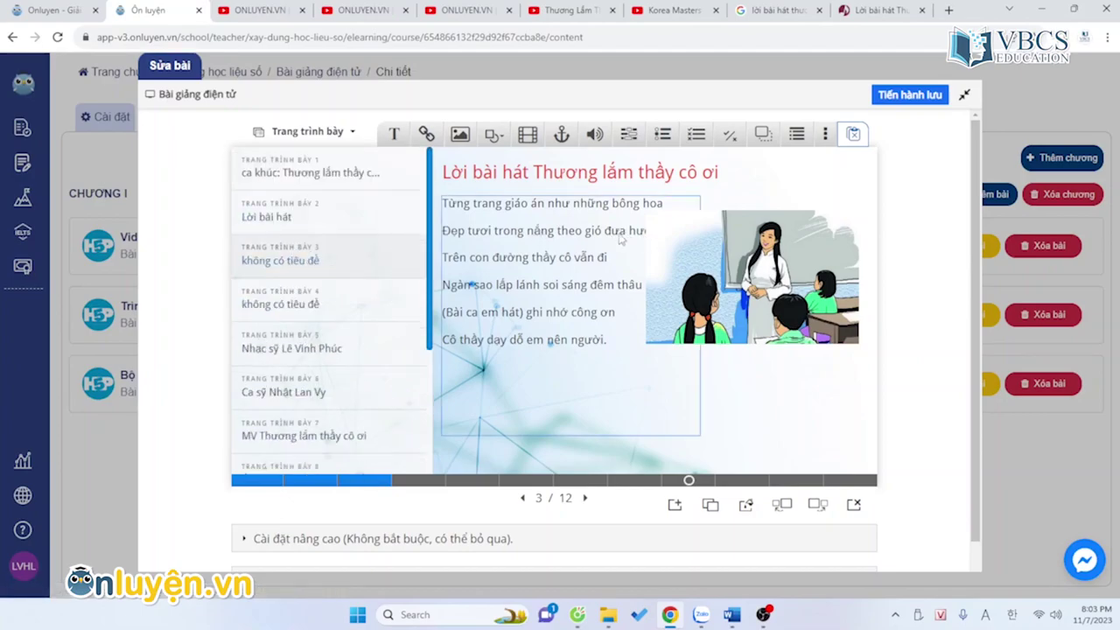
left_click(554, 352)
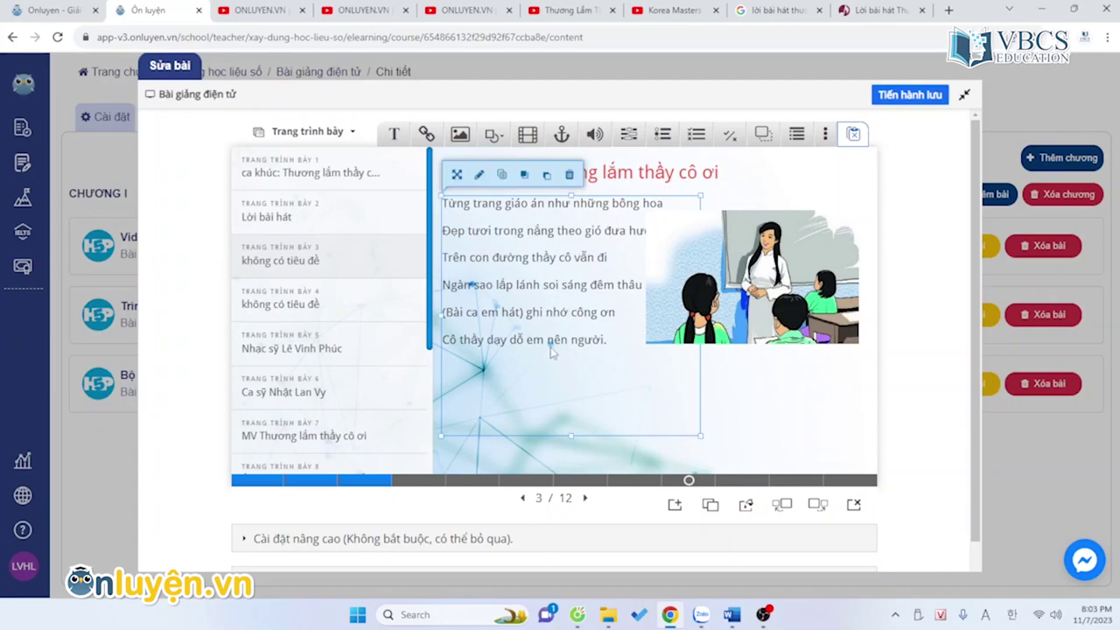
Step: Compare slides 2 and 3, checking the illustration and title, then open composer slide 5
left_click(319, 481)
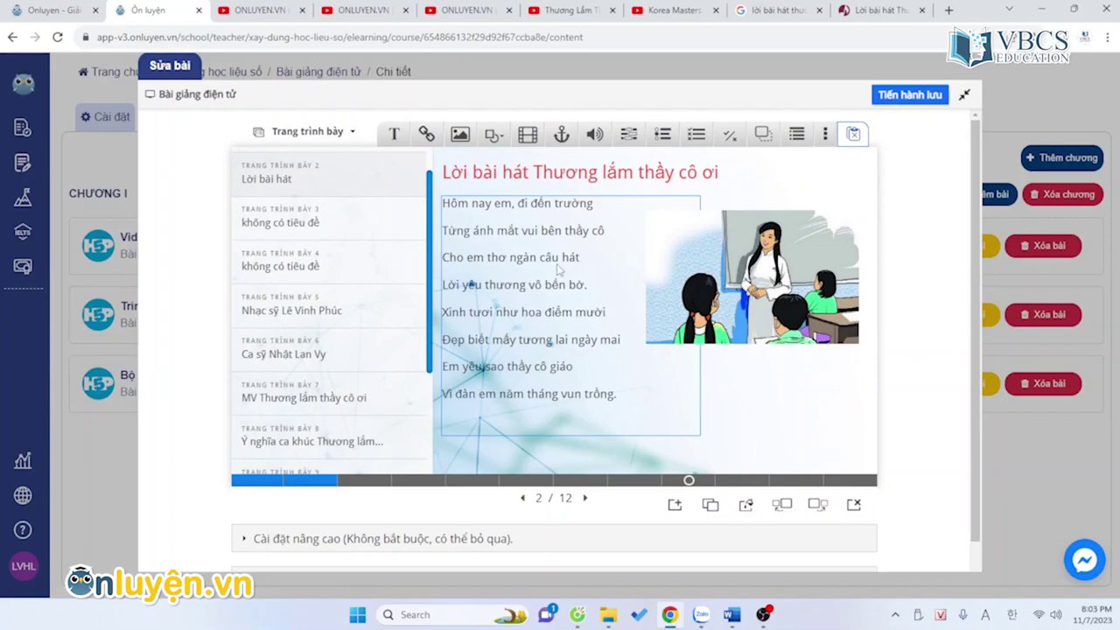
left_click(380, 481)
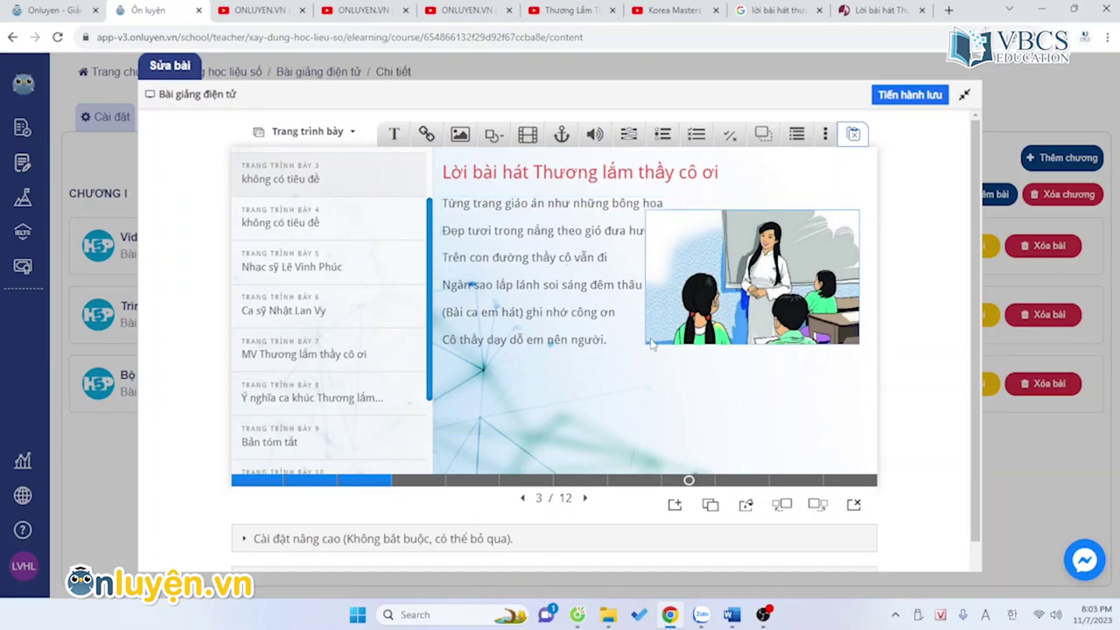
left_click(763, 303)
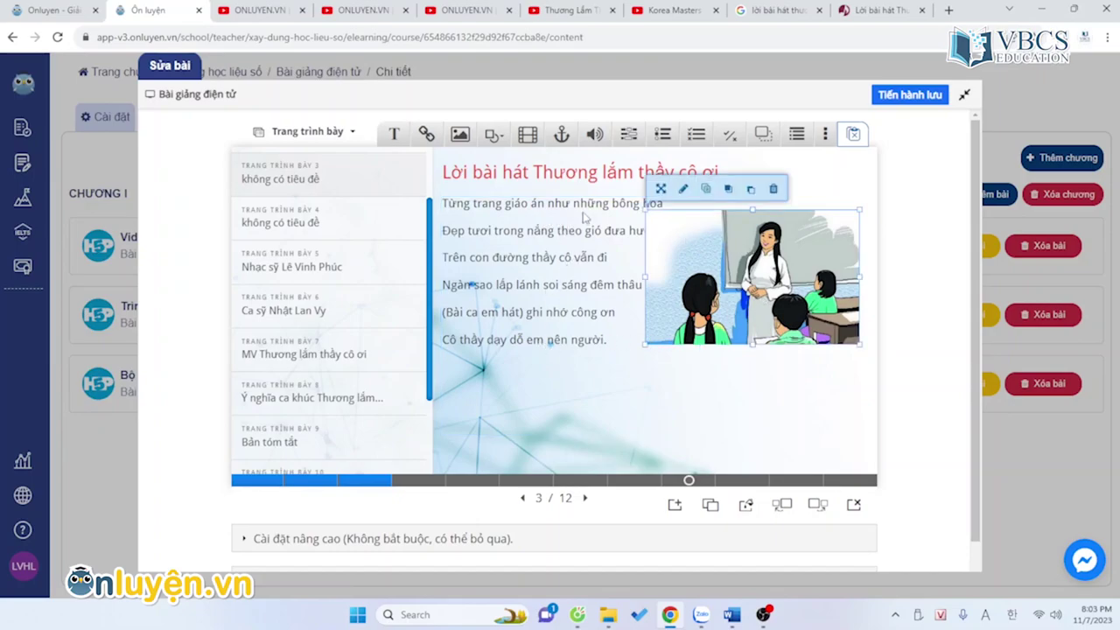
left_click(455, 171)
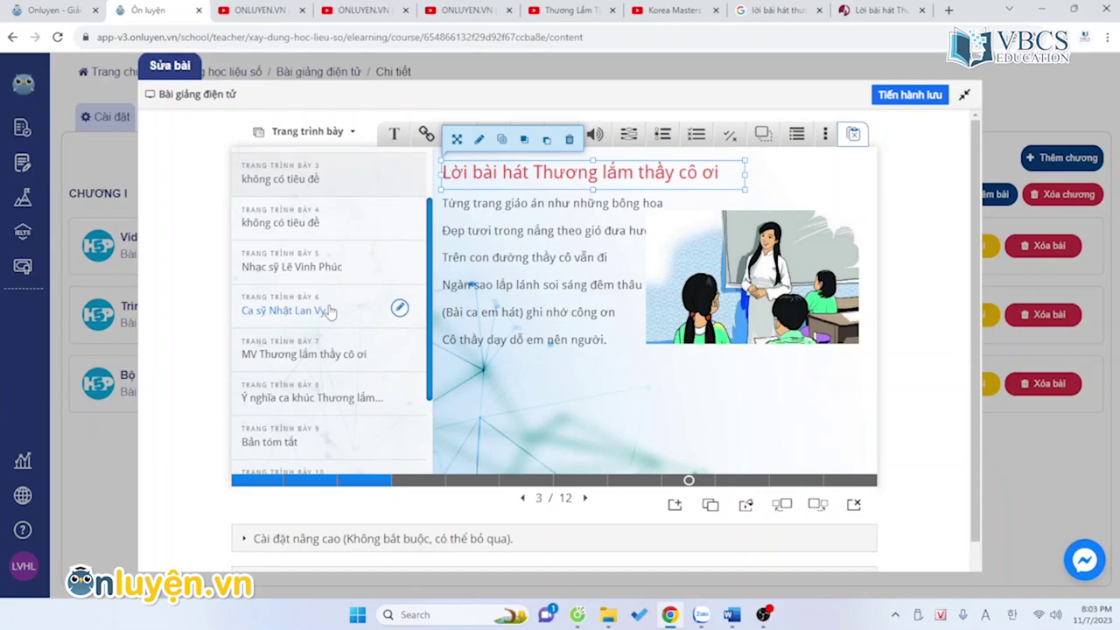
left_click(295, 273)
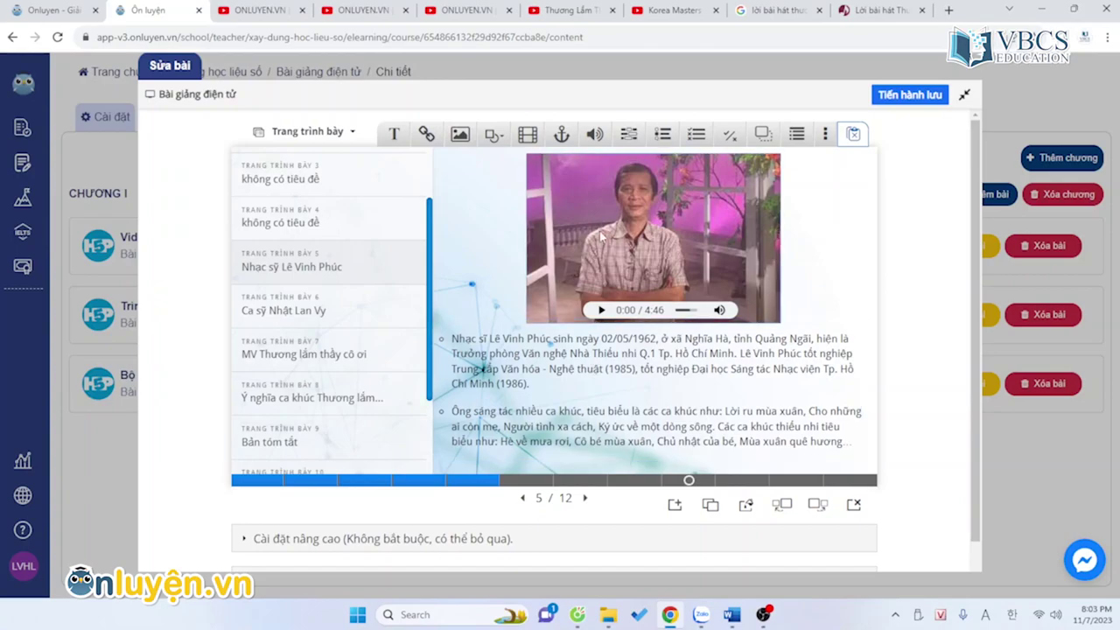
Step: Select the composer slide's audio player and start adding a source file in its settings
left_click(455, 337)
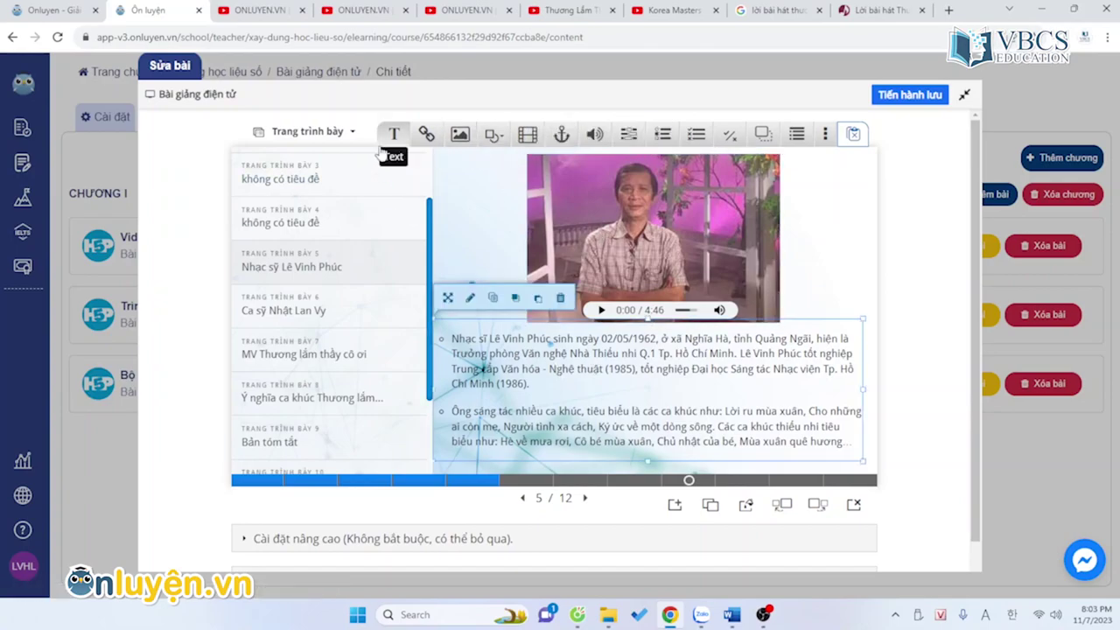
left_click(710, 316)
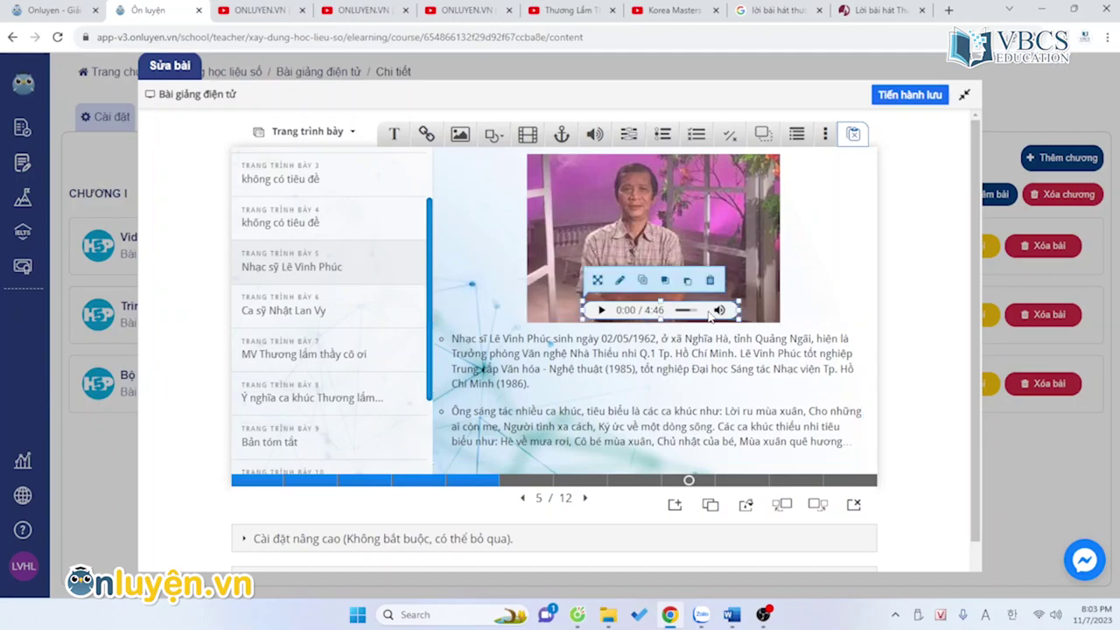
left_click(593, 136)
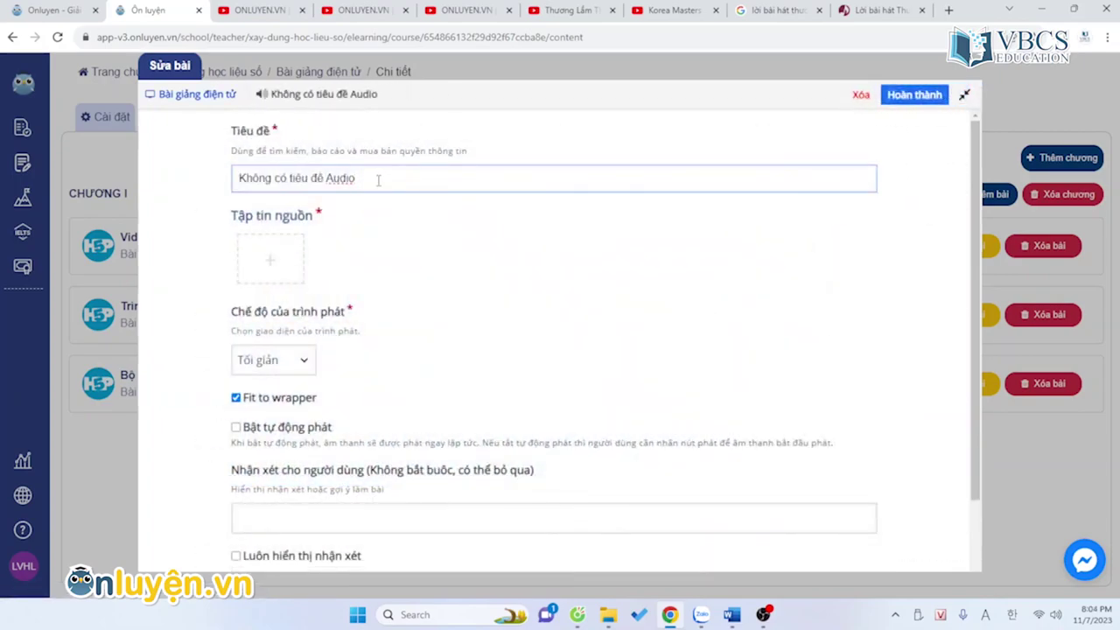
left_click(276, 266)
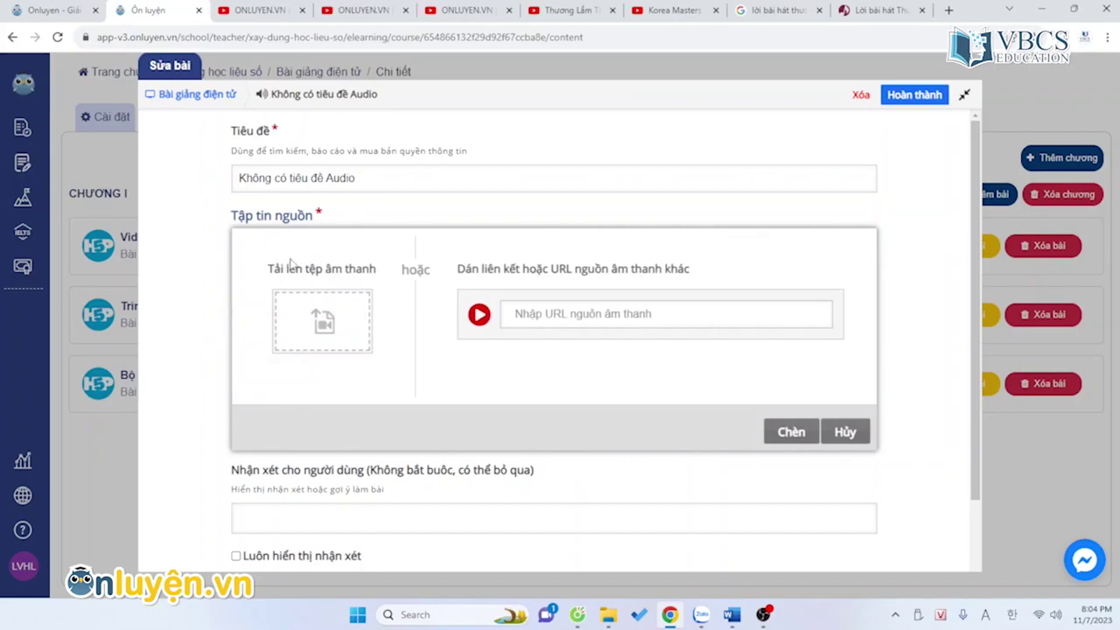
left_click(335, 334)
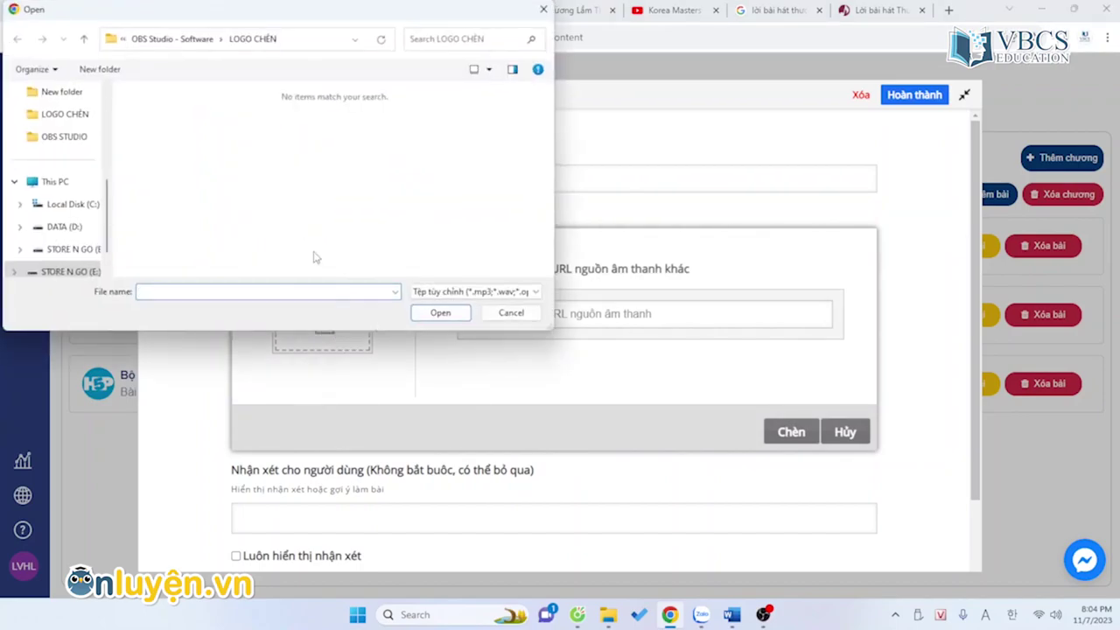
Step: Browse the computer to the song MP3 and upload it as the audio source
left_click(173, 39)
left_click(58, 181)
scroll(62, 193, "down", 5)
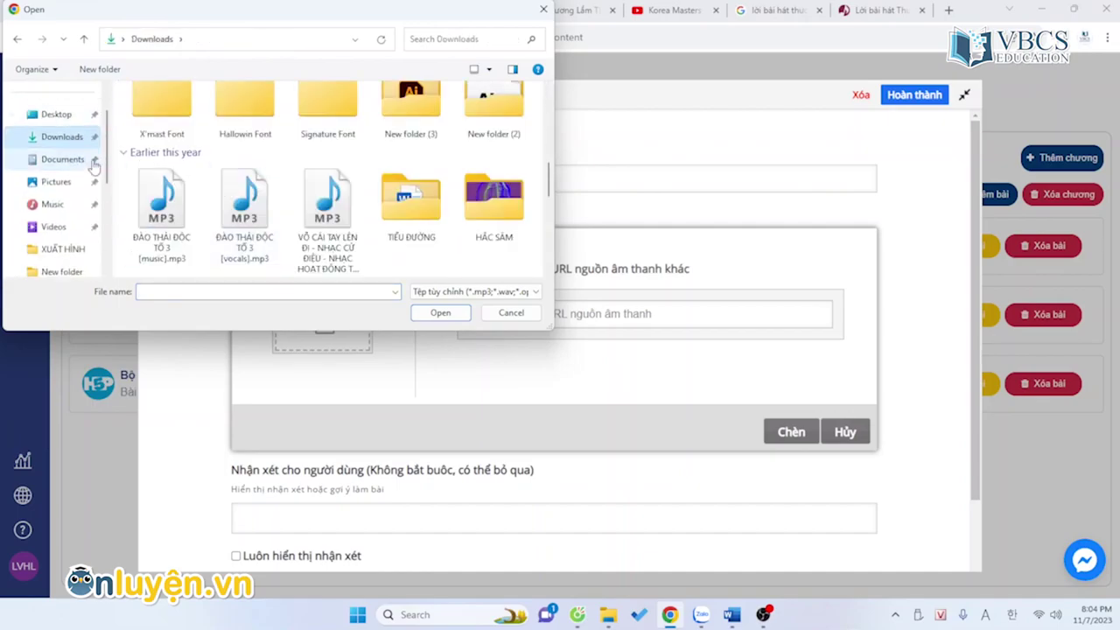
left_click(81, 210)
left_click(70, 227)
double_click(175, 196)
double_click(162, 133)
left_click(414, 113)
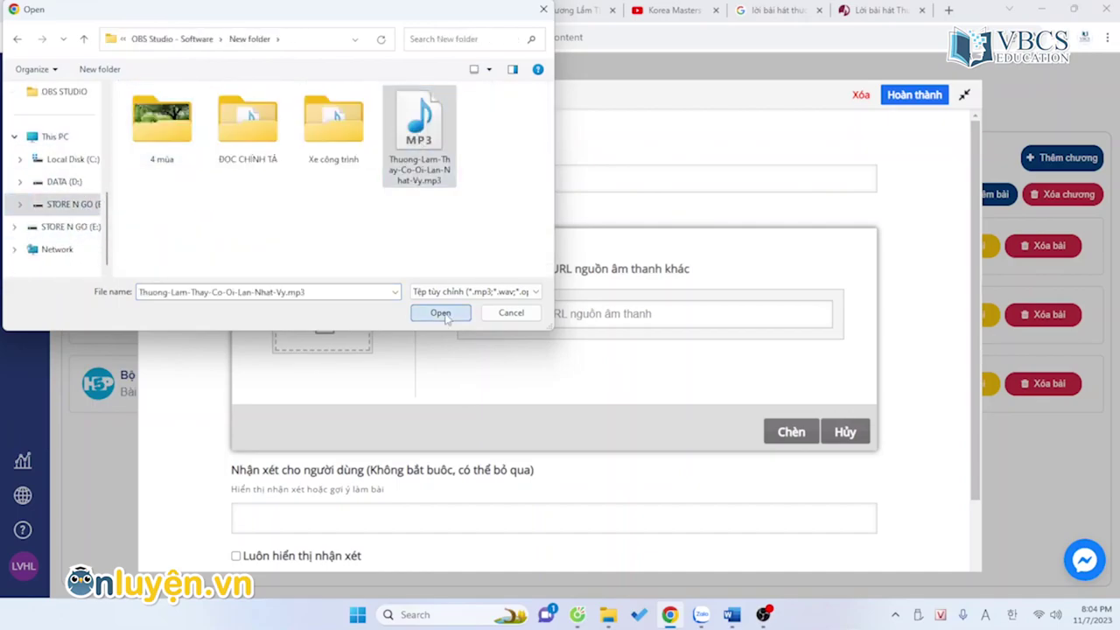
left_click(440, 312)
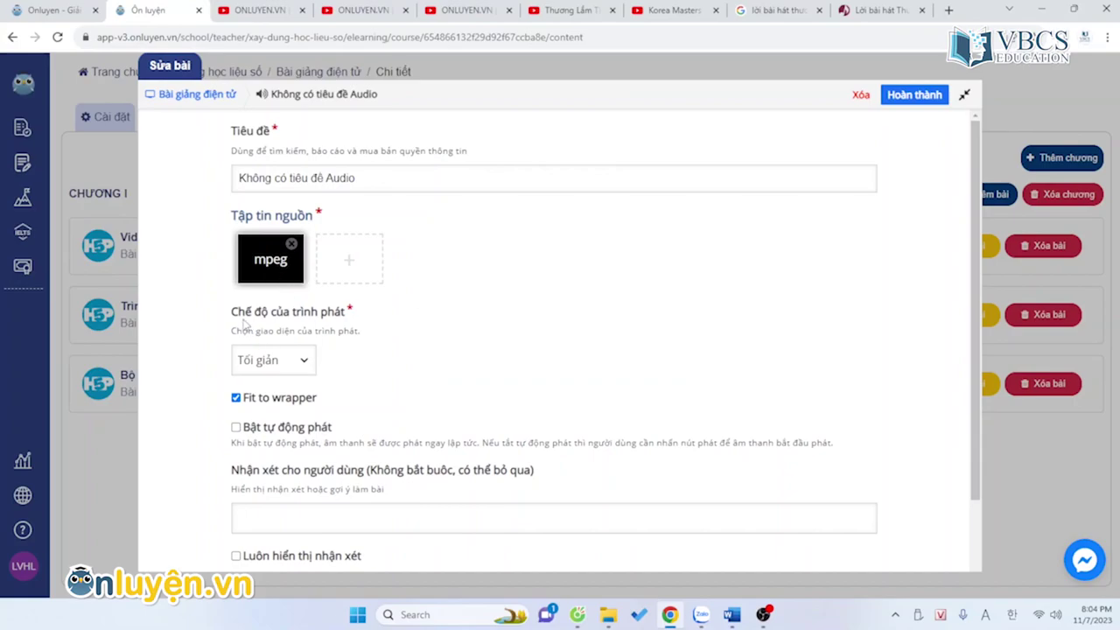
Step: Set the player mode to Đầy đủ with autoplay enabled and close the audio settings
left_click(304, 366)
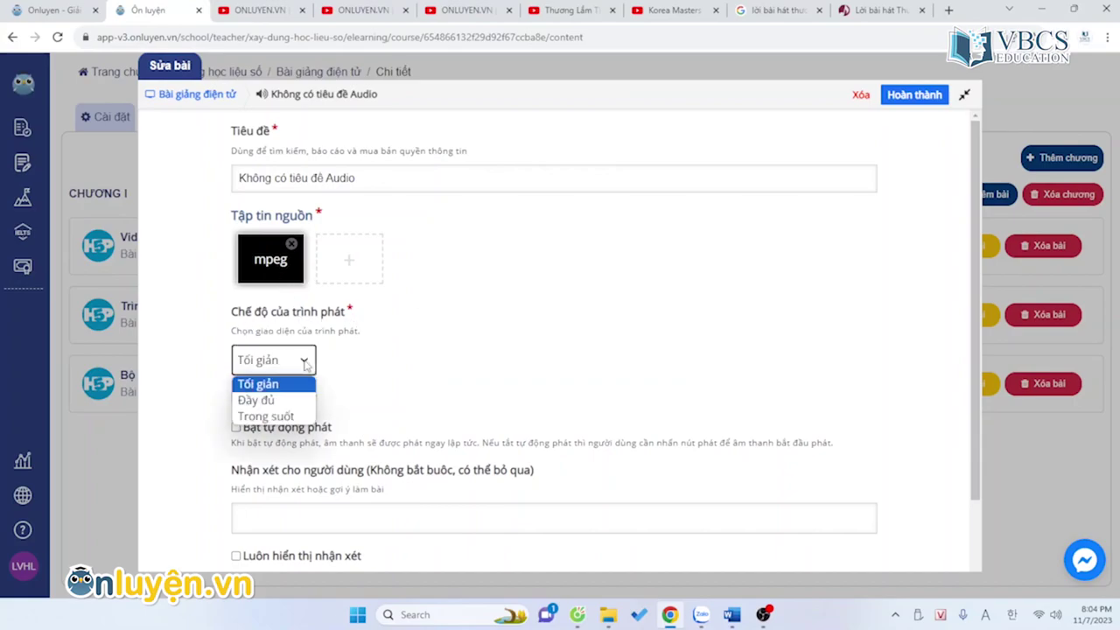
left_click(269, 404)
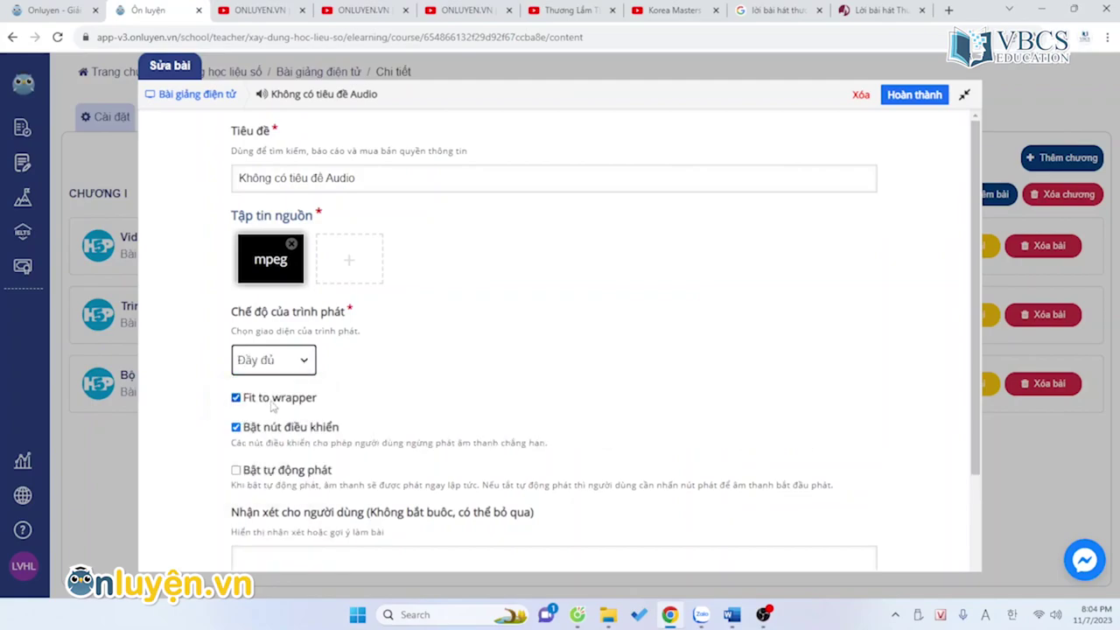
scroll(331, 375, "down", 1)
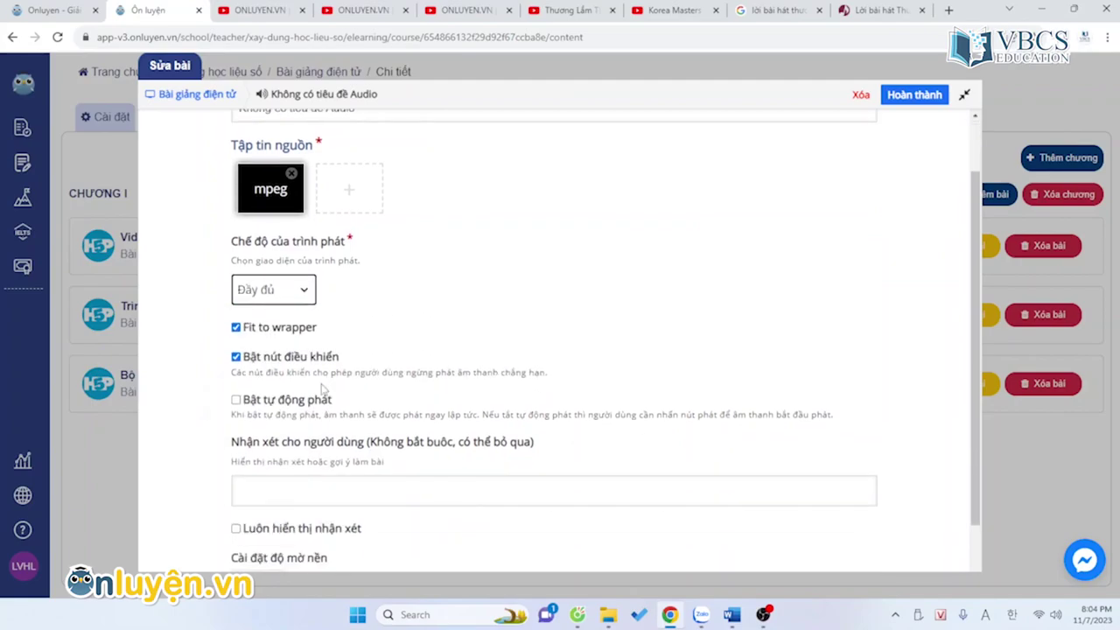
left_click(235, 400)
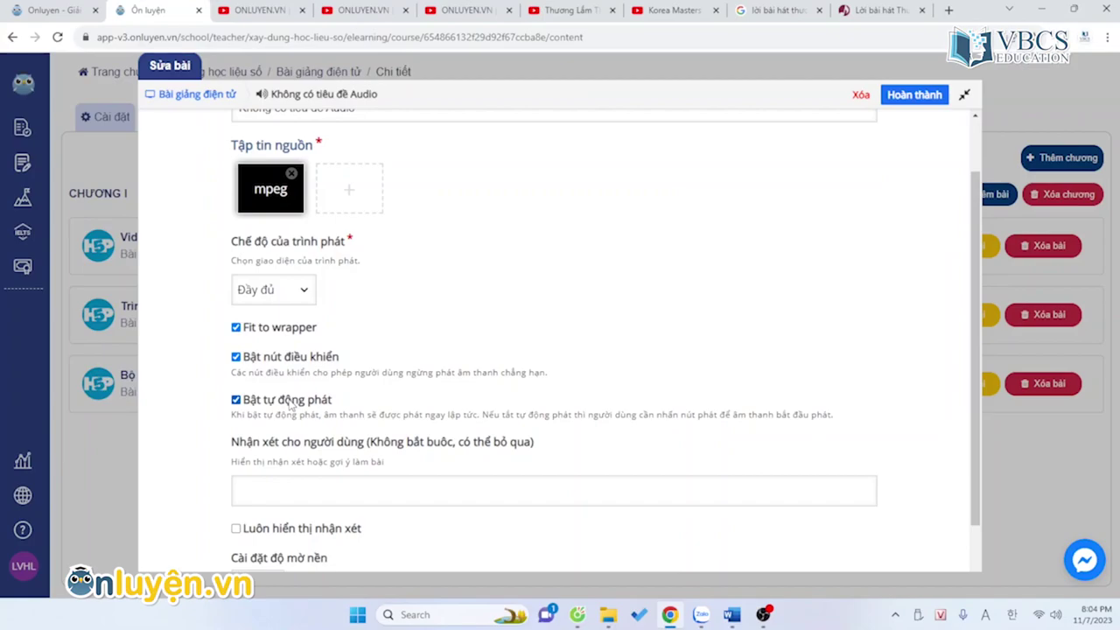
left_click(906, 100)
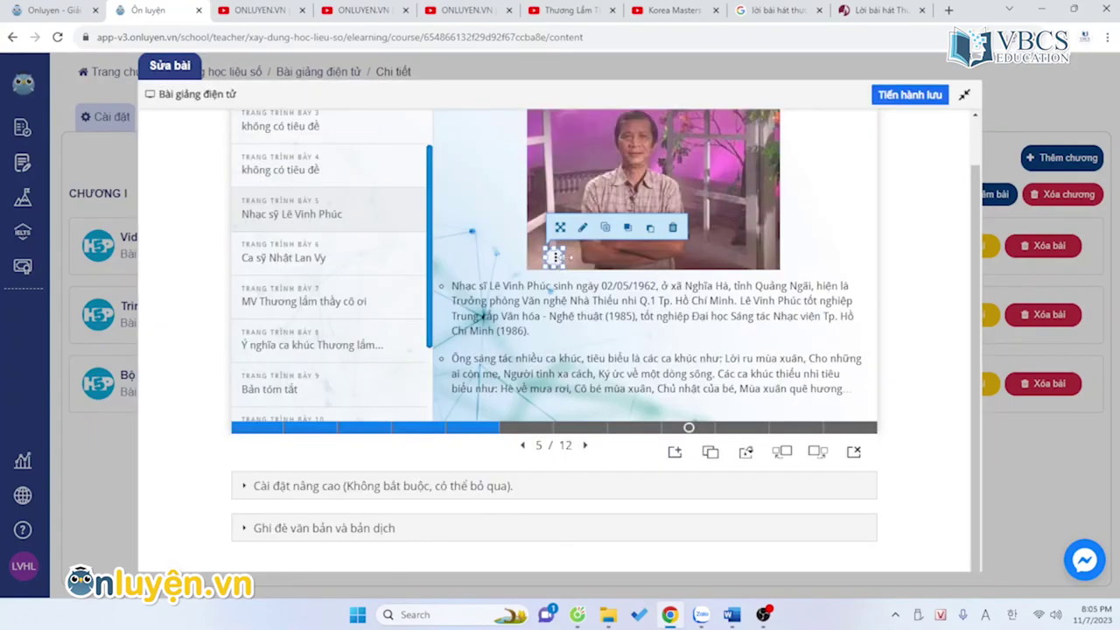
Step: Widen the audio player to the right, then move through slide 6 to slide 7
mouse_move(571, 257)
left_mouse_down()
mouse_move(742, 258)
mouse_move(715, 247)
left_mouse_up()
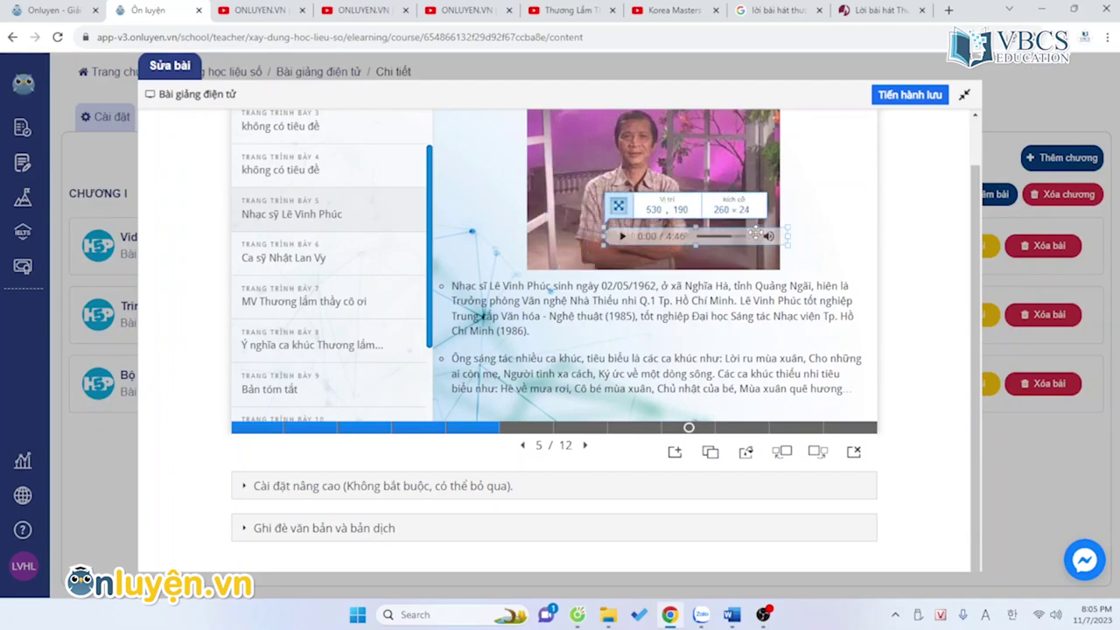
left_click(710, 248)
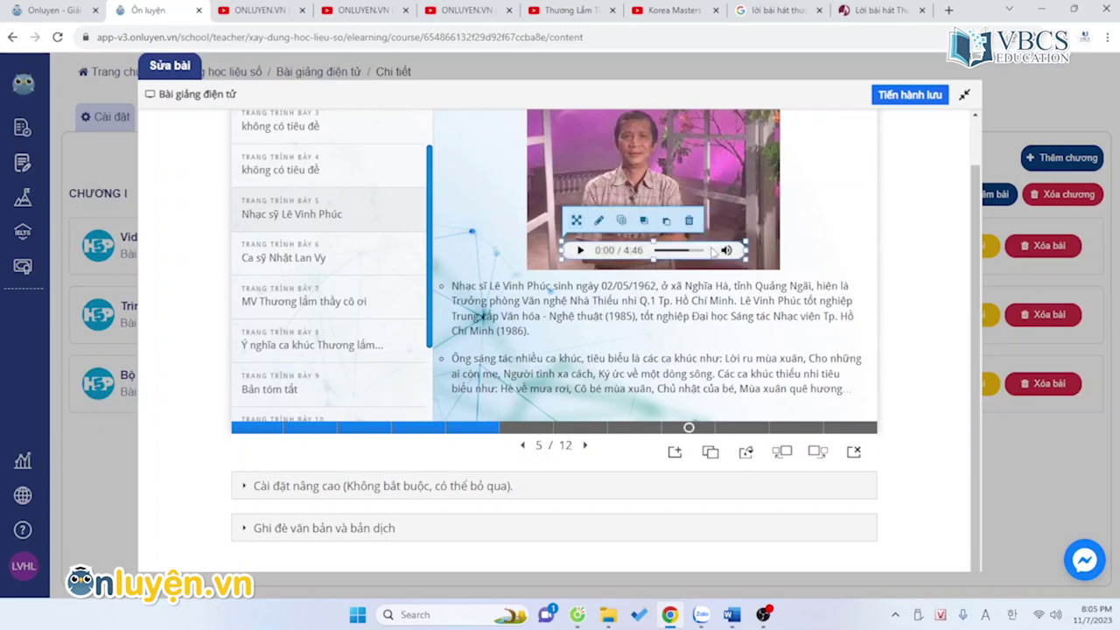
left_click(308, 259)
scroll(598, 225, "up", 1)
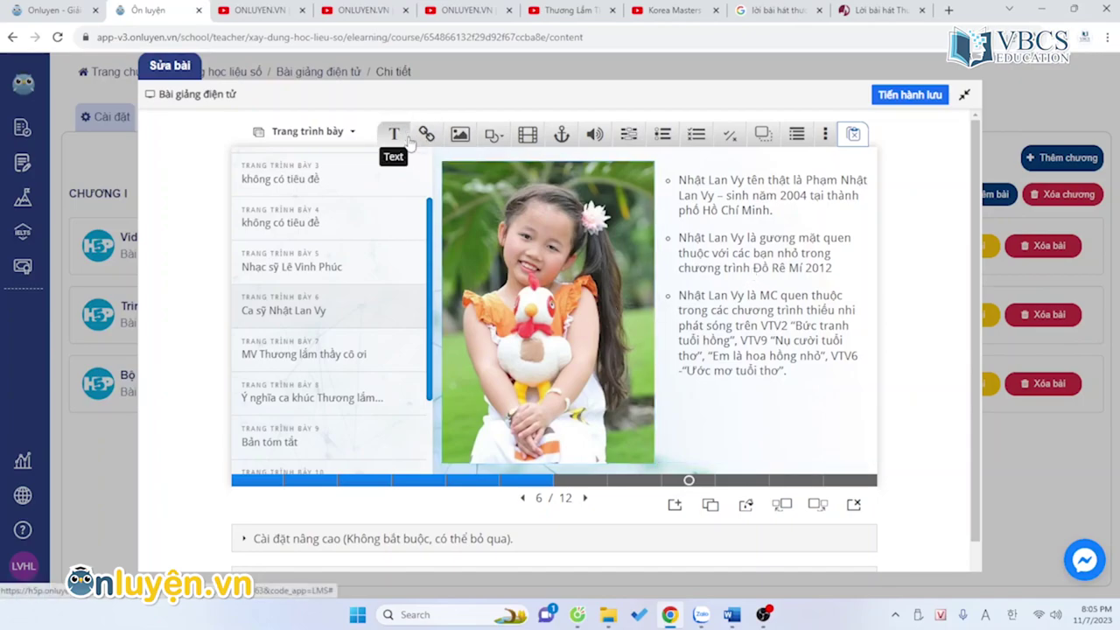
left_click(308, 354)
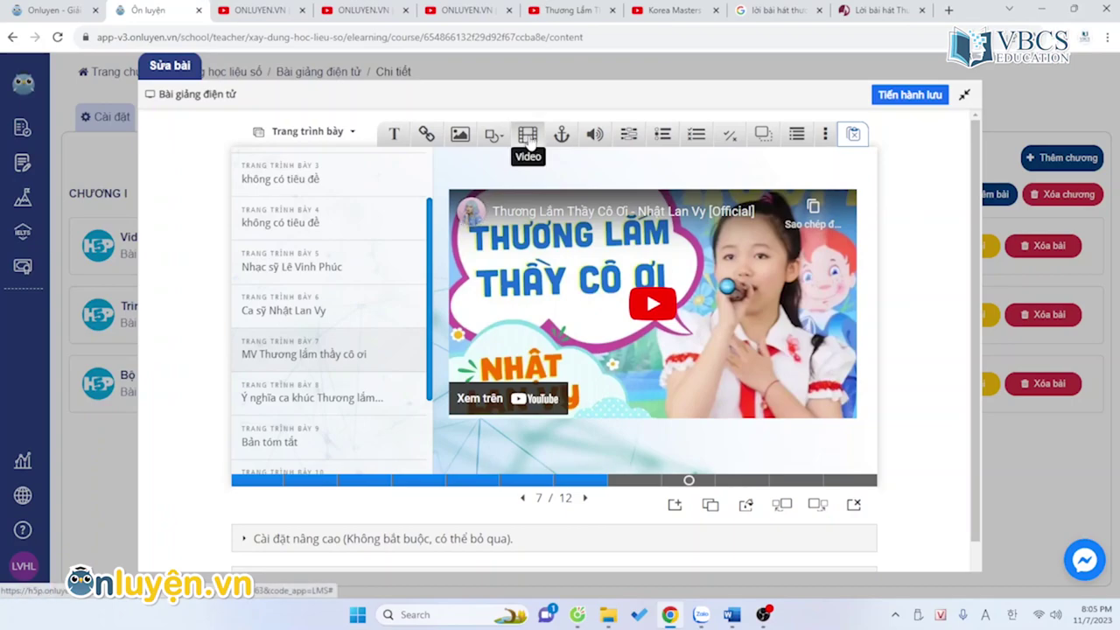
Step: Add a video element to slide 7 using the copied YouTube music video link
left_click(528, 135)
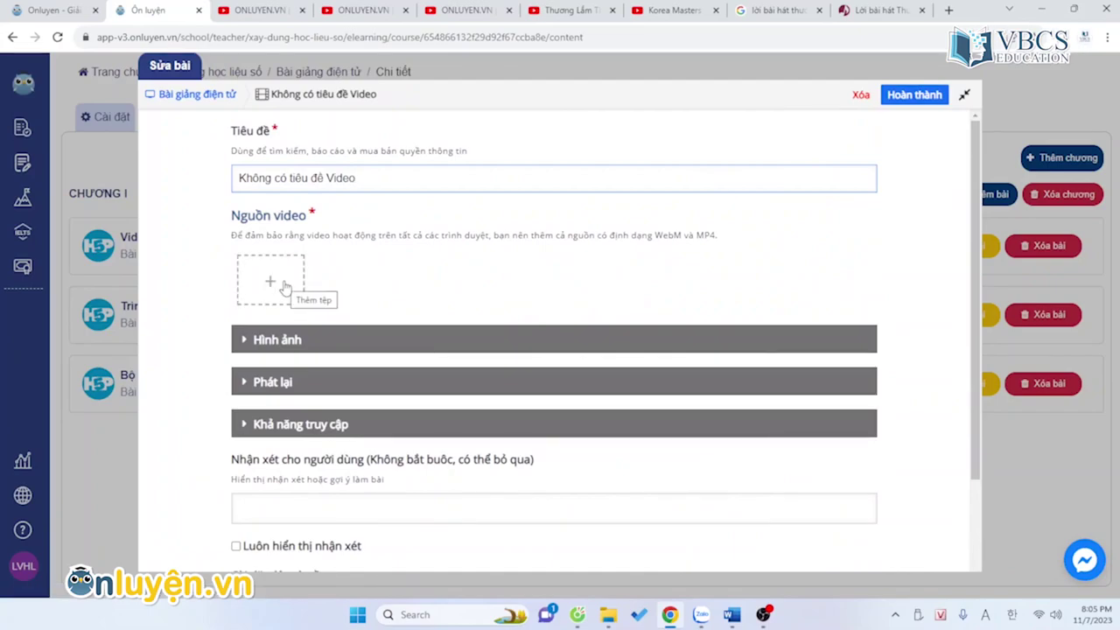
left_click(281, 284)
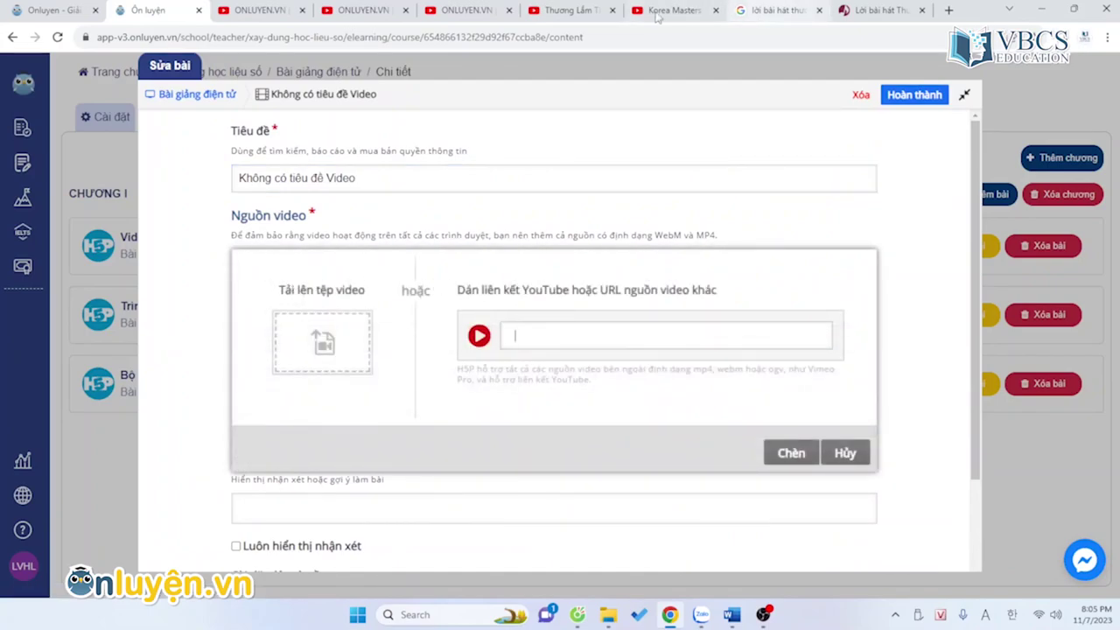
left_click(574, 14)
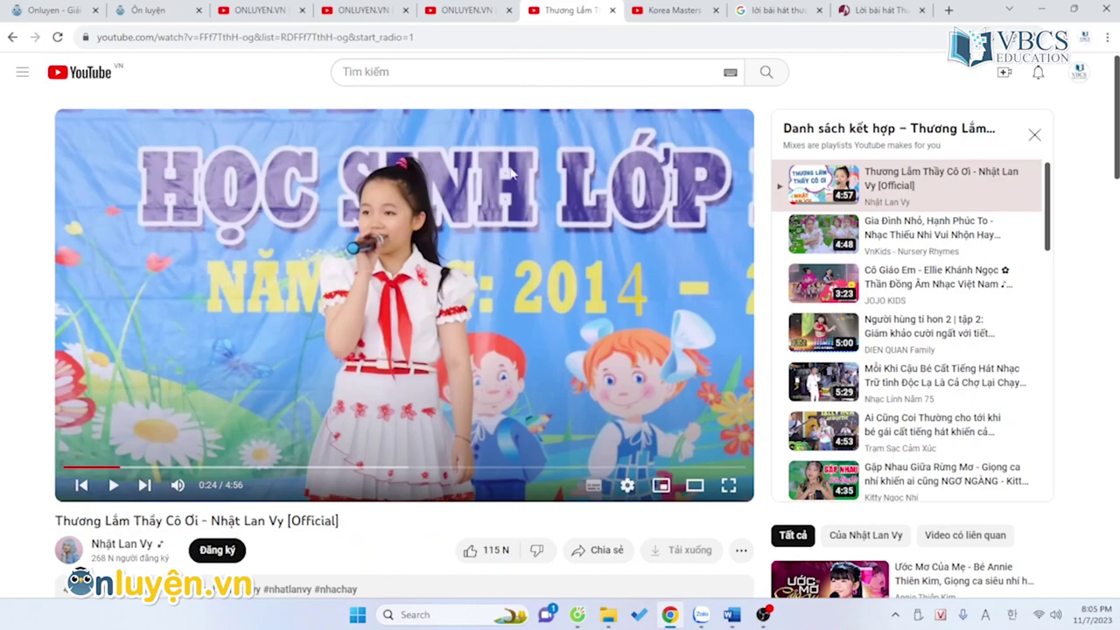
left_click(462, 37)
key("ctrl+c")
left_click(140, 10)
key("ctrl+v")
key("Return")
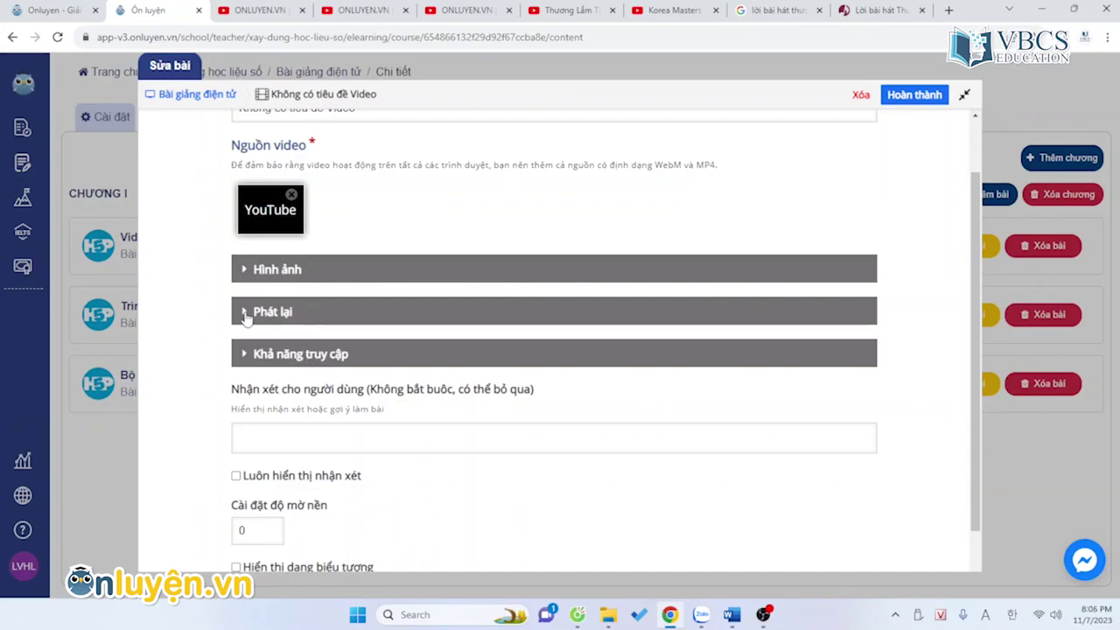
Step: Turn on autoplay and loop for the video and save the element
left_click(245, 312)
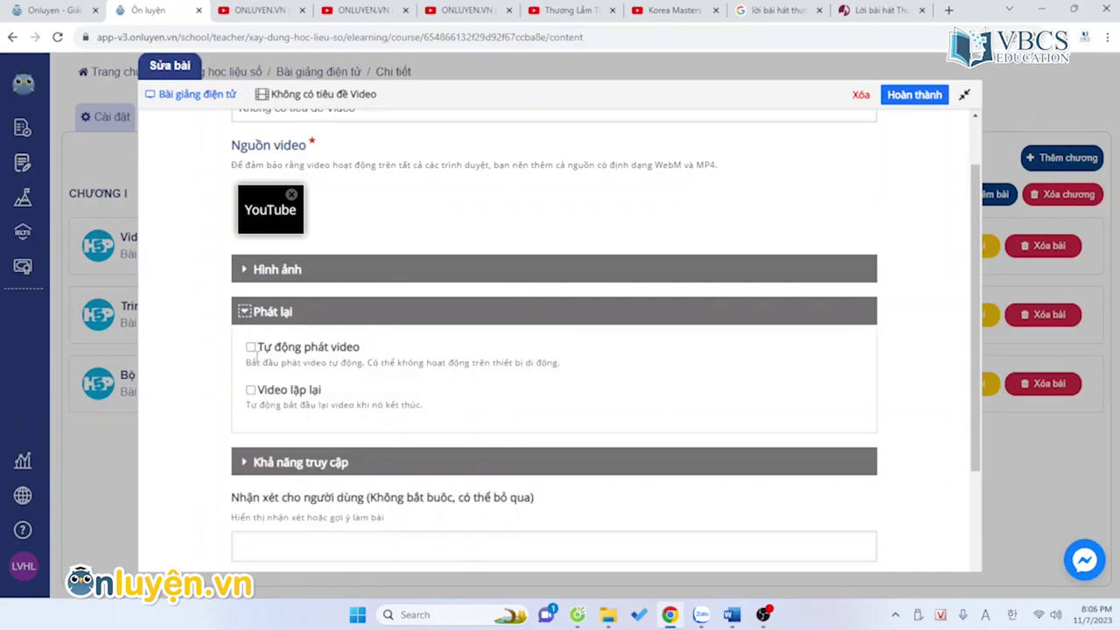
left_click(251, 347)
left_click(251, 390)
left_click(914, 94)
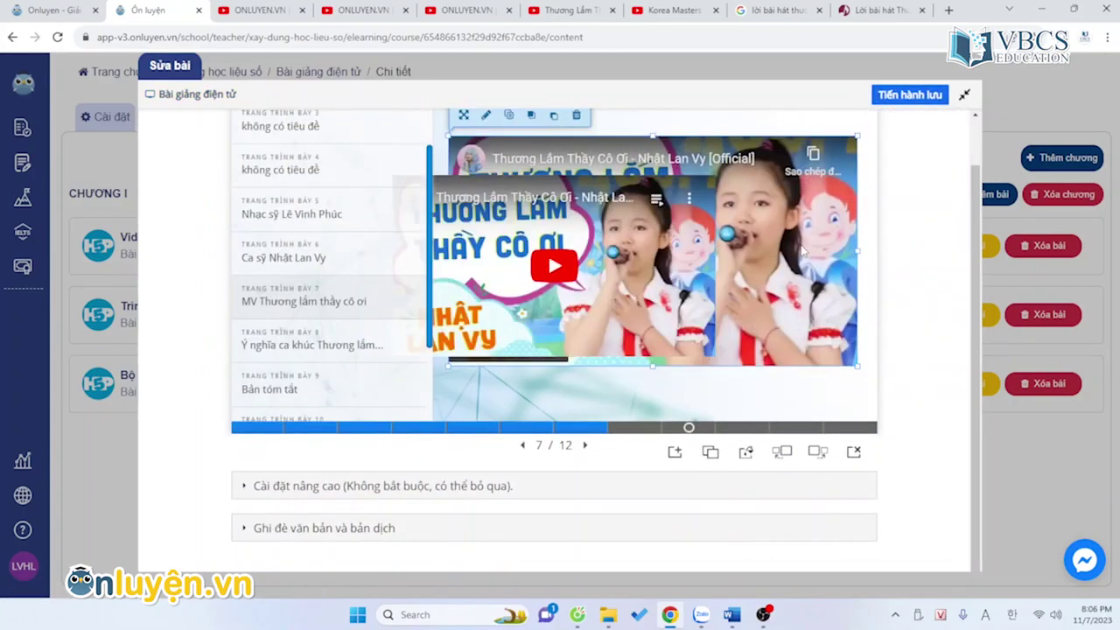
Step: Delete the old video, enlarge and nudge the new one down, then open slides 8 and 9
left_click(577, 114)
left_click(700, 255)
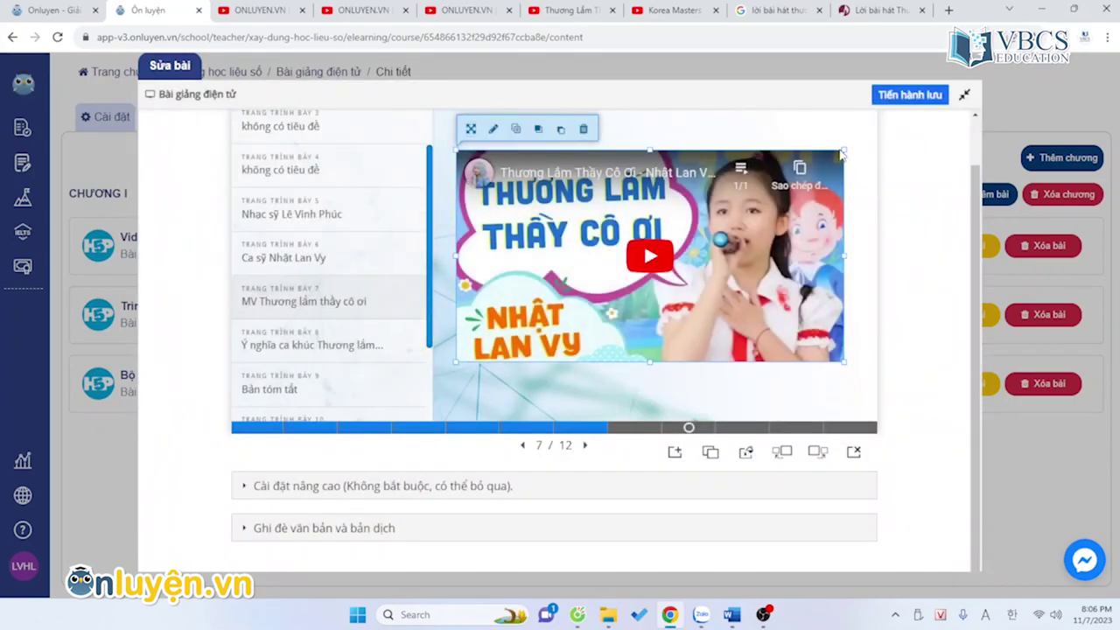
left_click_drag(843, 149, 850, 142)
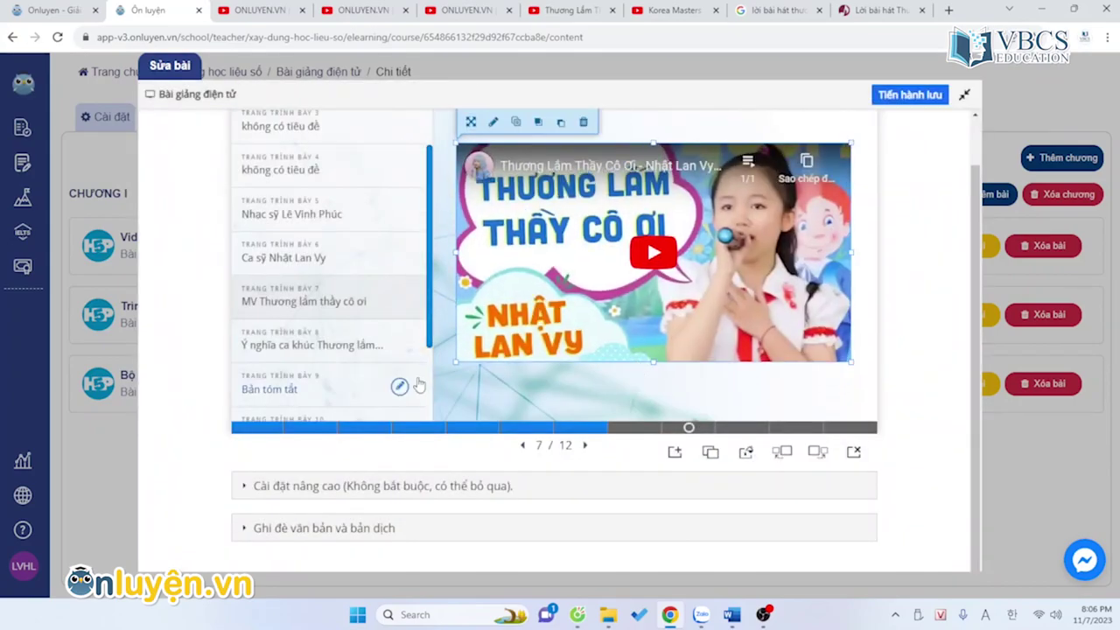
left_click_drag(615, 308, 615, 317)
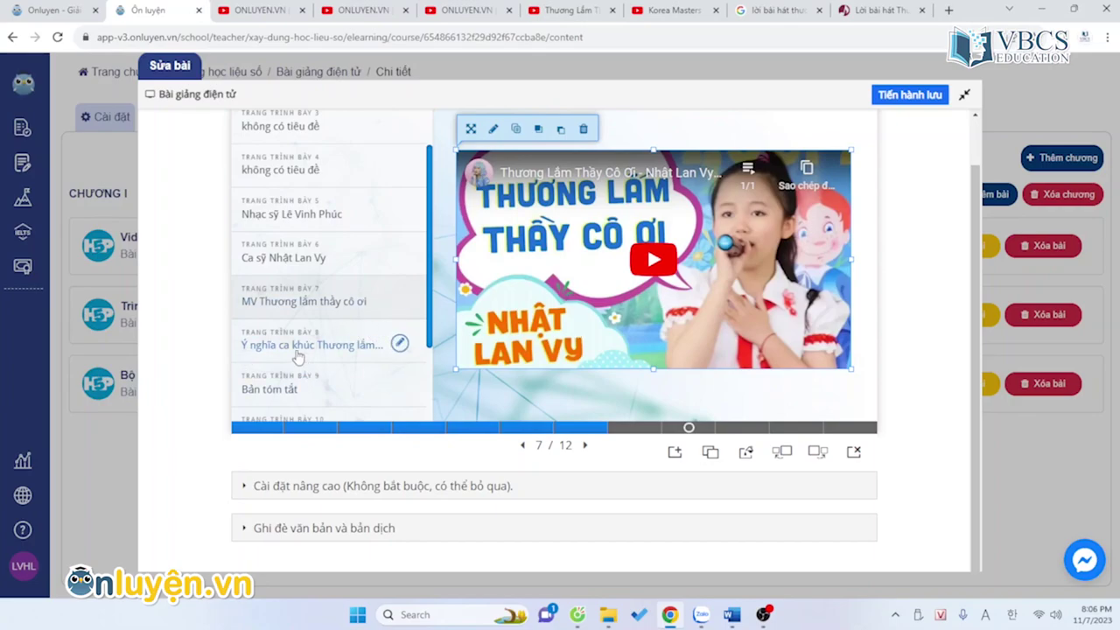
left_click(297, 353)
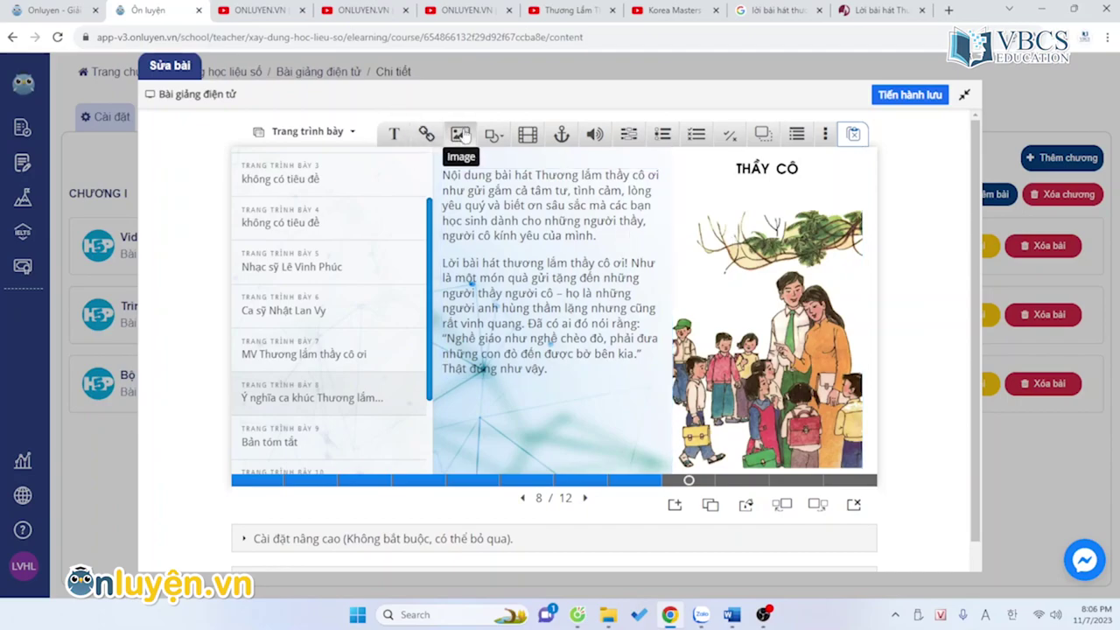
left_click(280, 324)
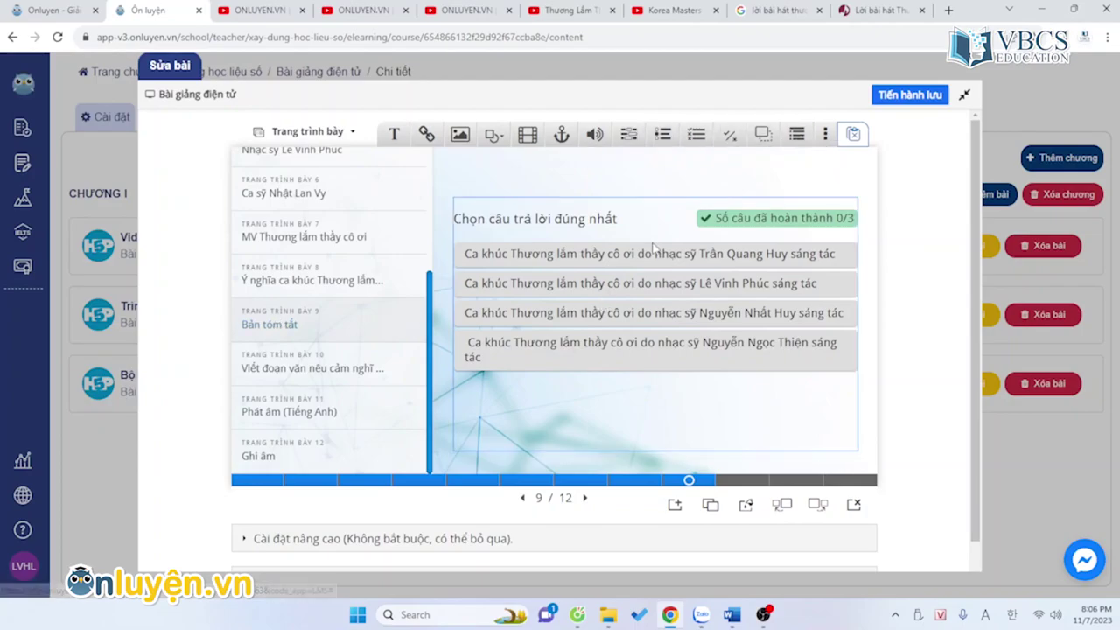
double_click(550, 284)
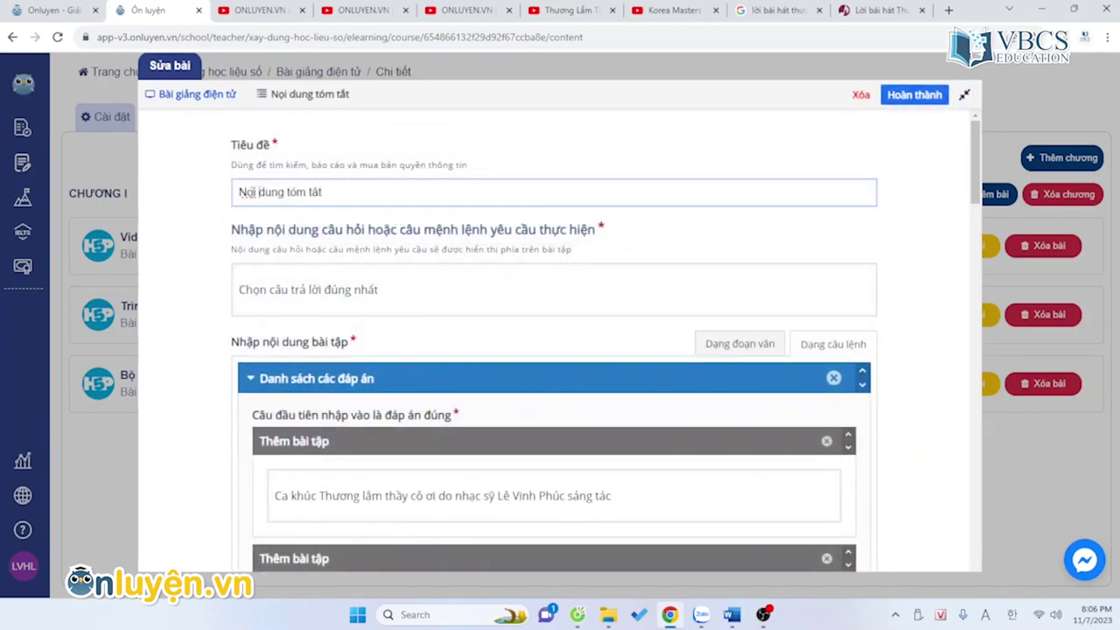
double_click(242, 191)
left_click(199, 198)
left_click(409, 291)
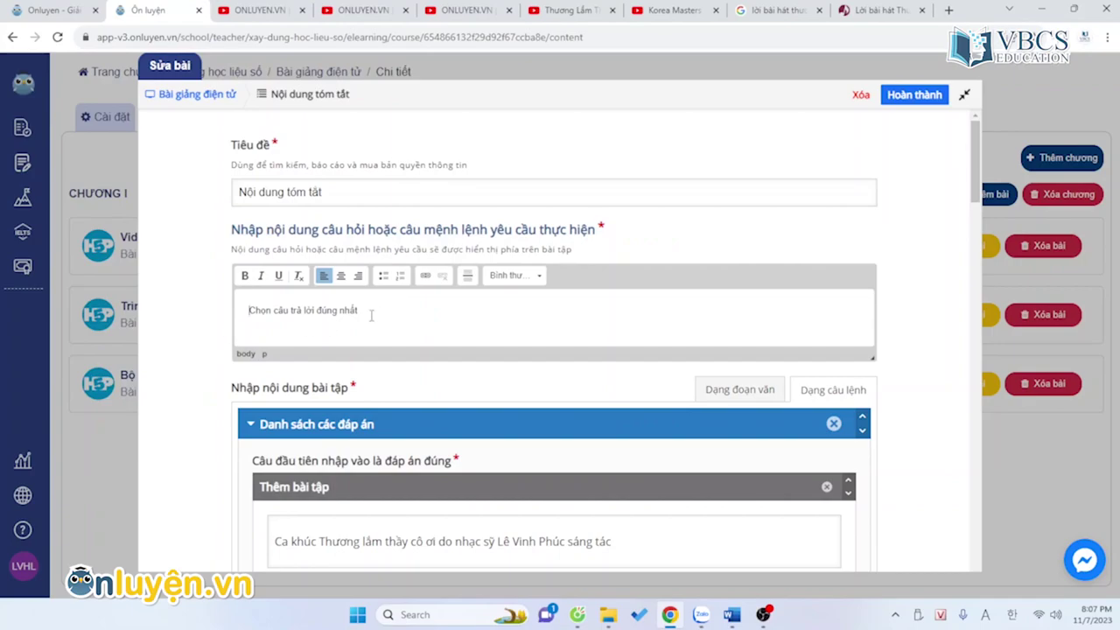
scroll(397, 318, "down", 3)
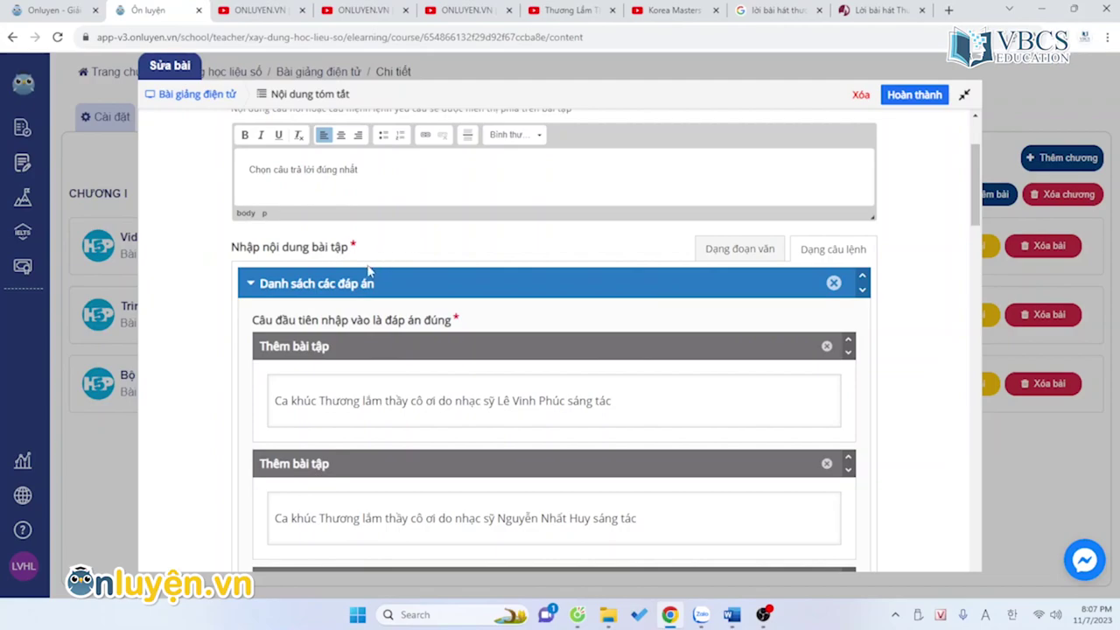
scroll(280, 252, "down", 2)
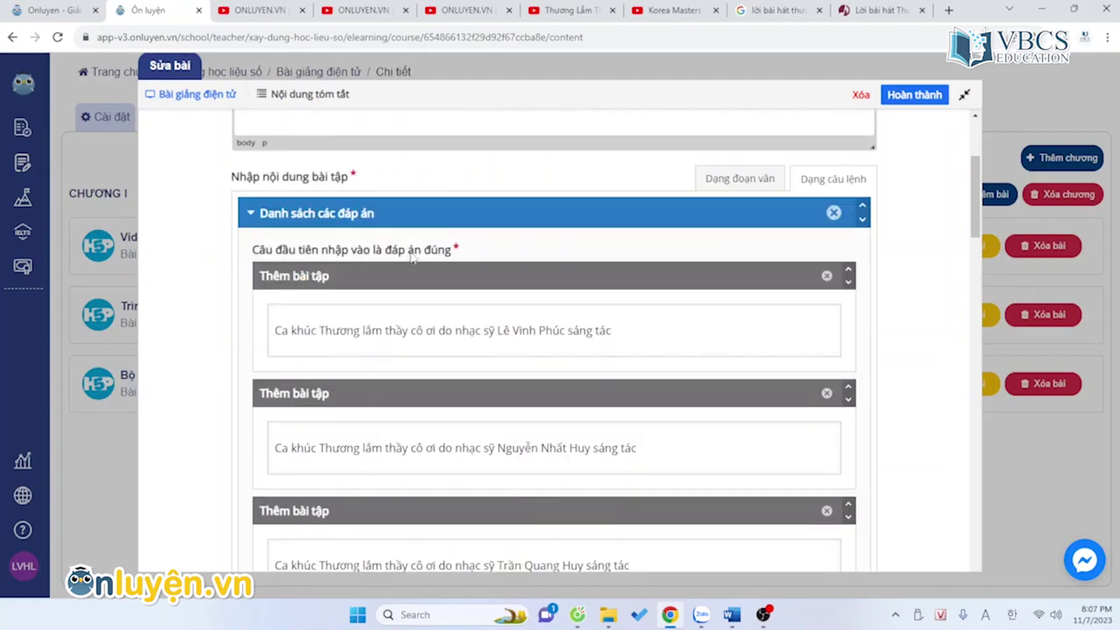
left_click(410, 330)
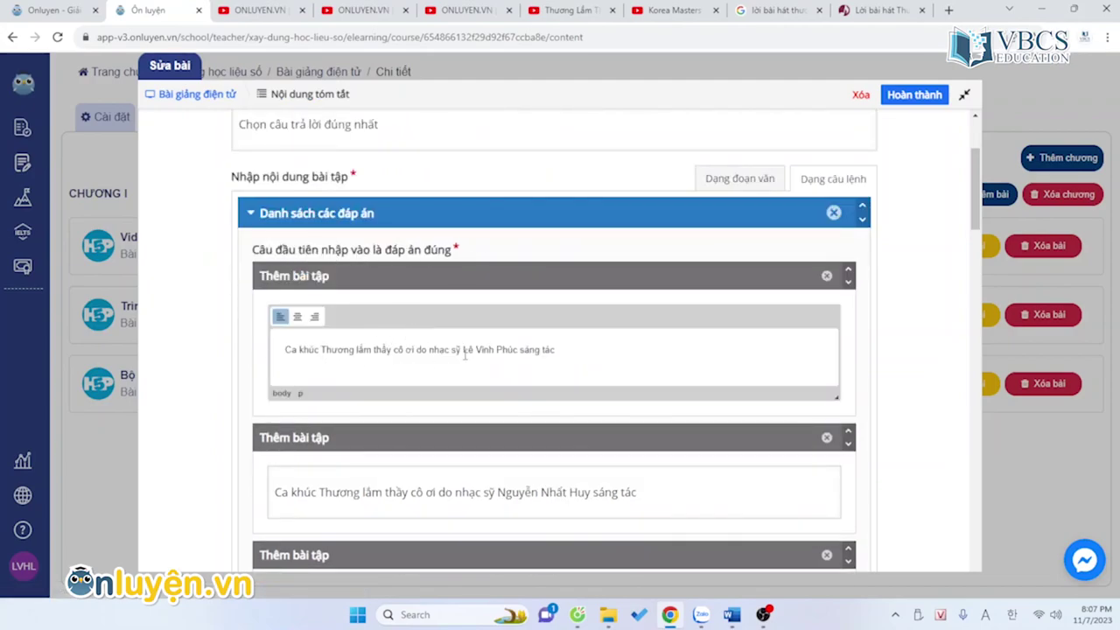
left_click_drag(579, 351, 226, 361)
scroll(499, 347, "down", 3)
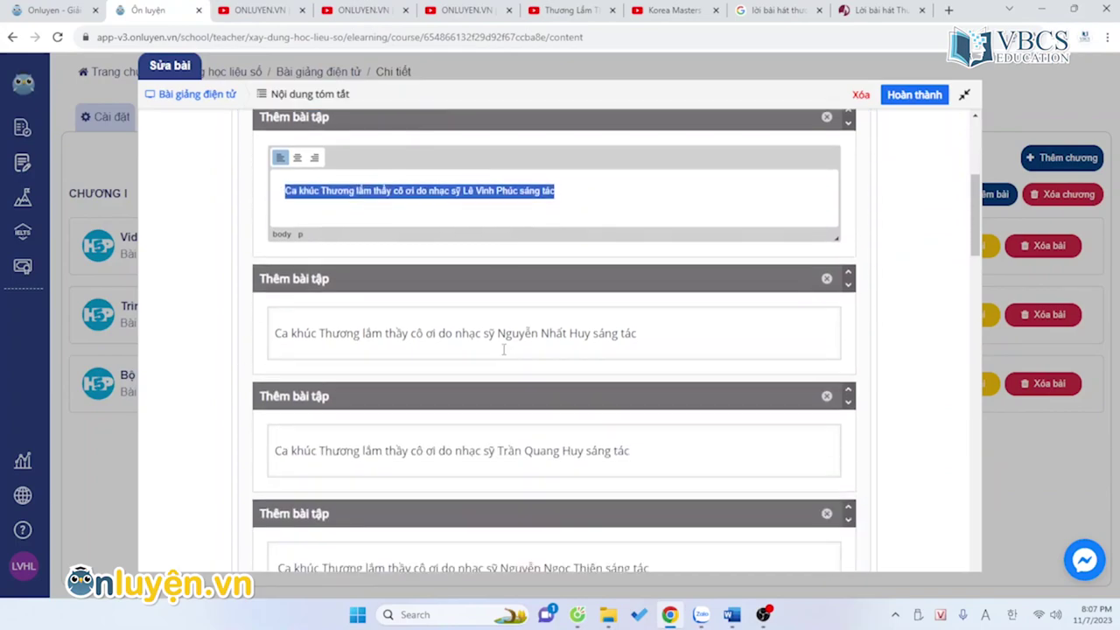
scroll(382, 255, "down", 1)
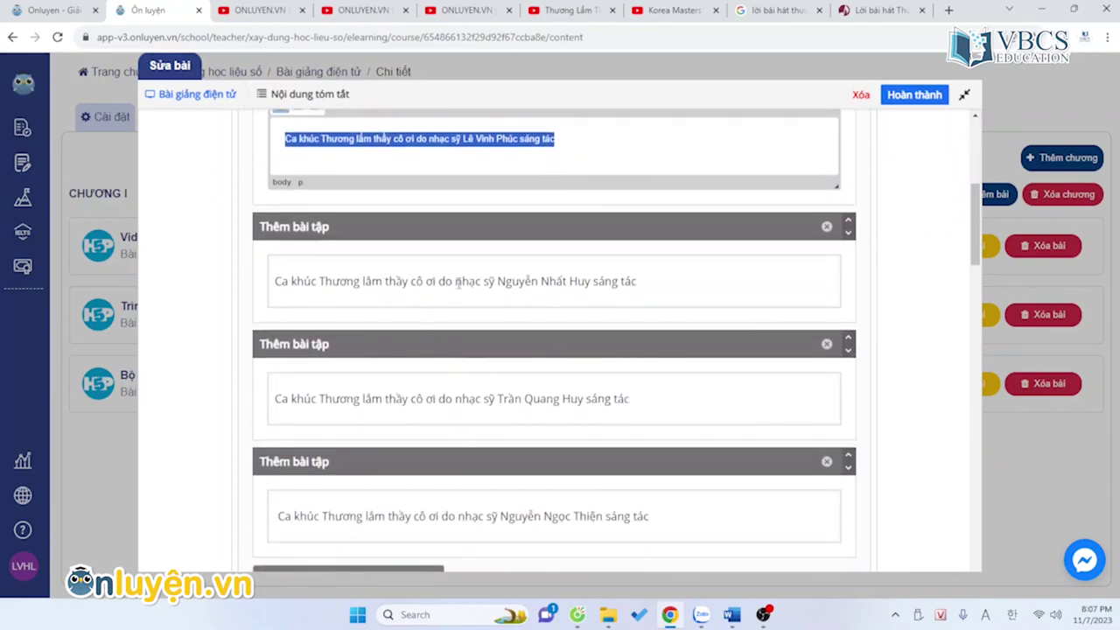
scroll(457, 282, "down", 2)
scroll(457, 282, "down", 2)
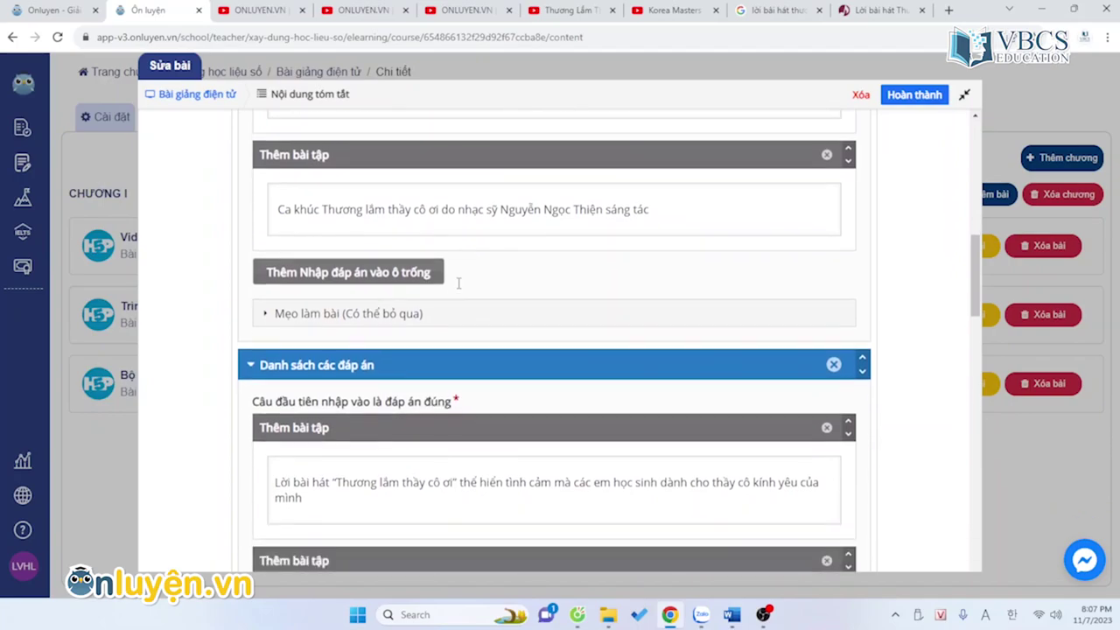
scroll(457, 282, "up", 3)
scroll(472, 372, "down", 1)
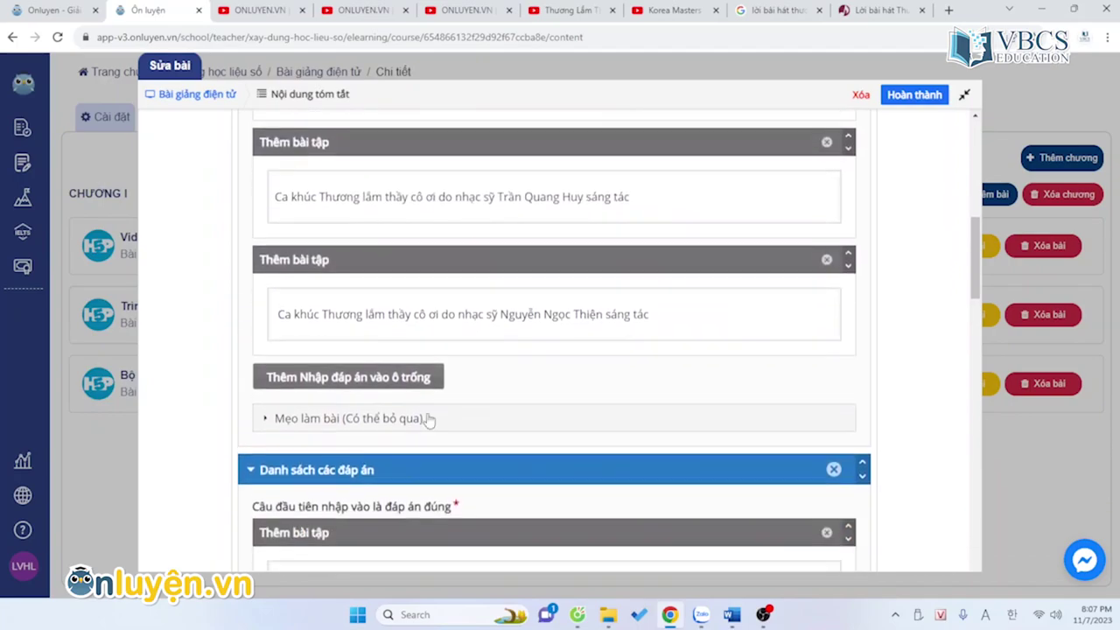
left_click(386, 370)
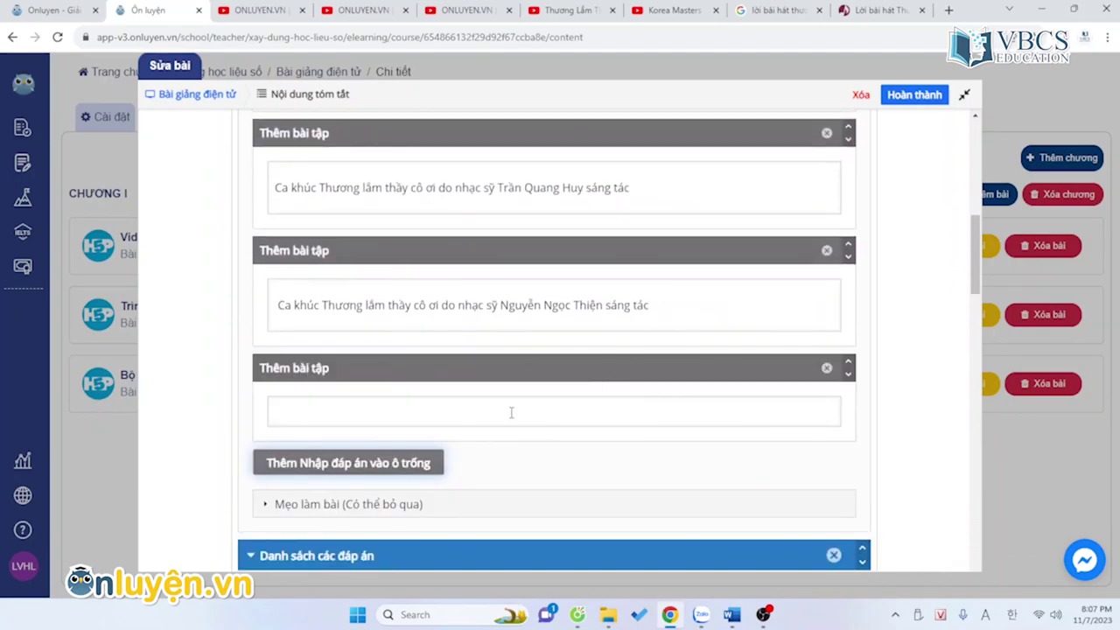
left_click(827, 368)
left_click(674, 221)
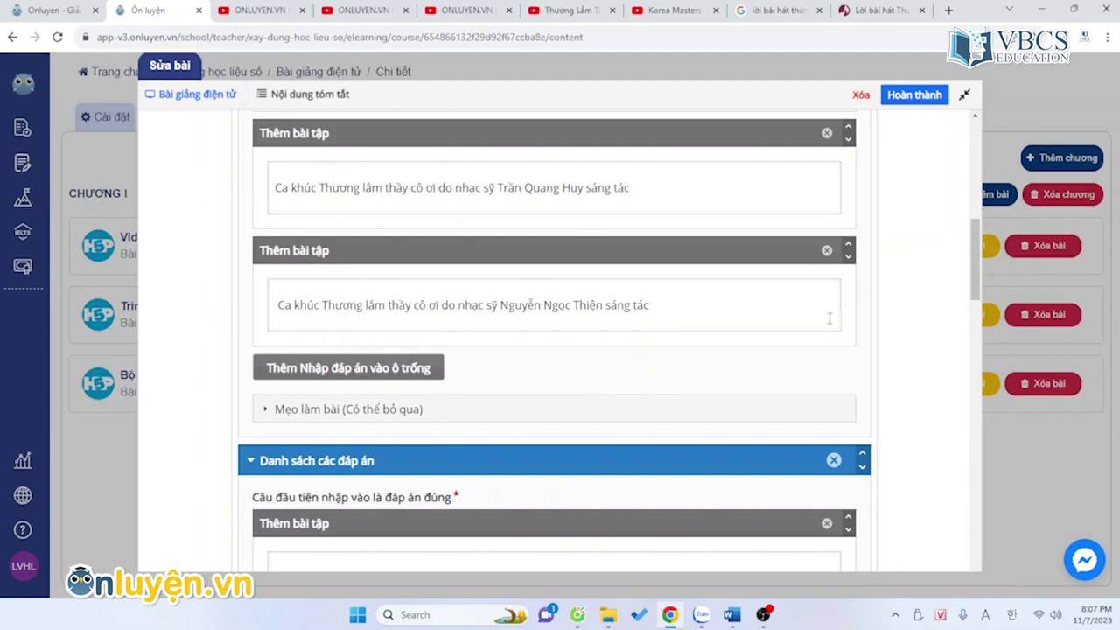
left_click(827, 250)
left_click(670, 220)
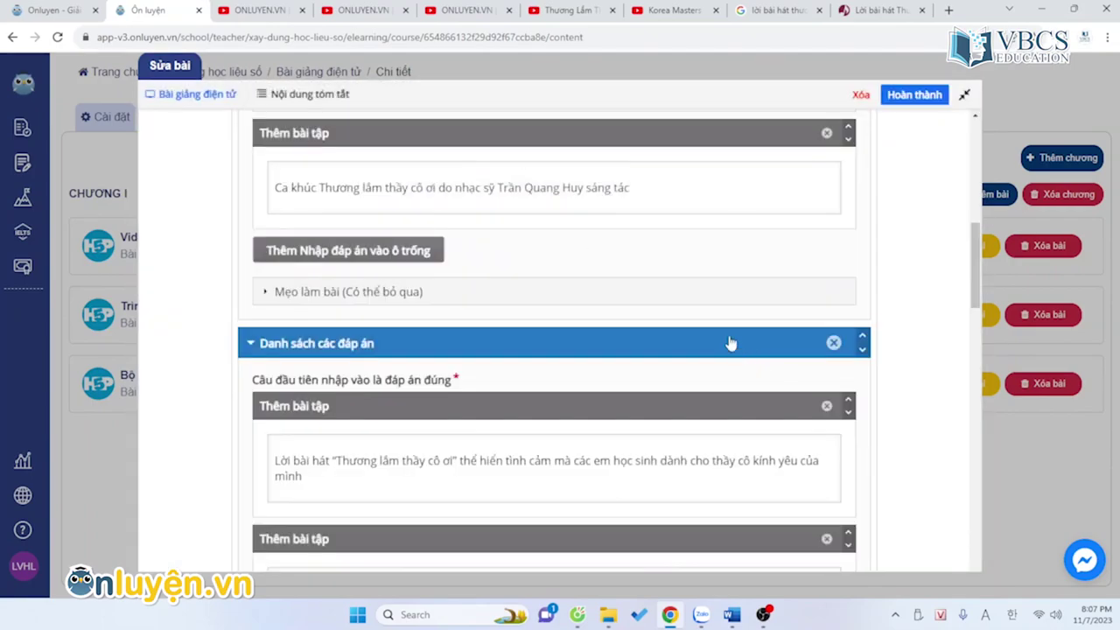
scroll(647, 267, "up", 5)
scroll(648, 267, "down", 5)
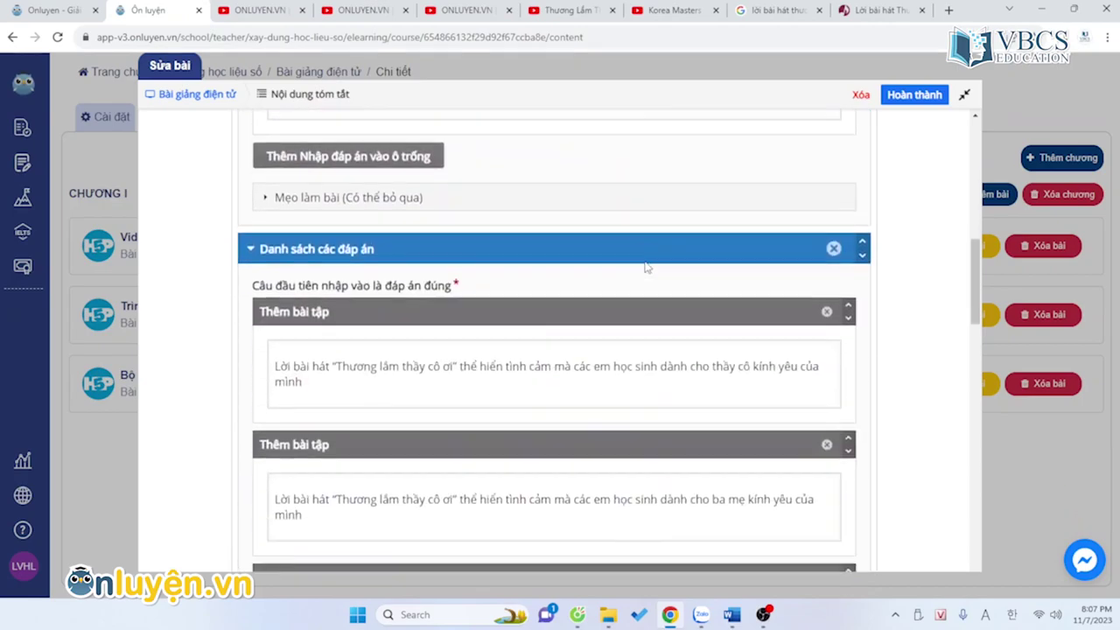
scroll(425, 362, "down", 3)
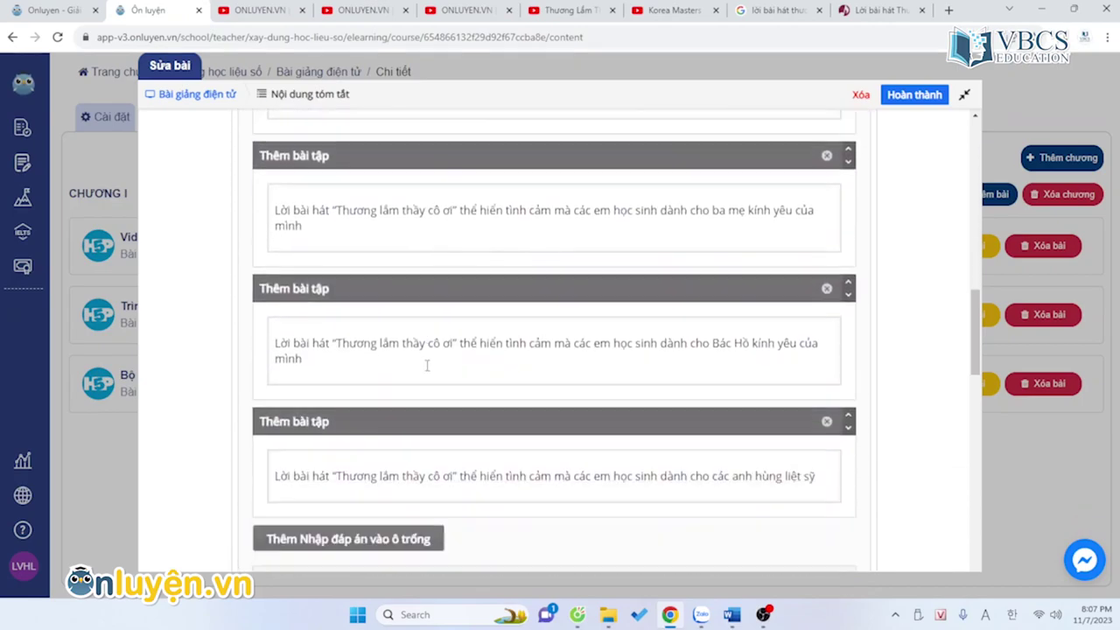
scroll(425, 362, "down", 3)
scroll(425, 362, "down", 3)
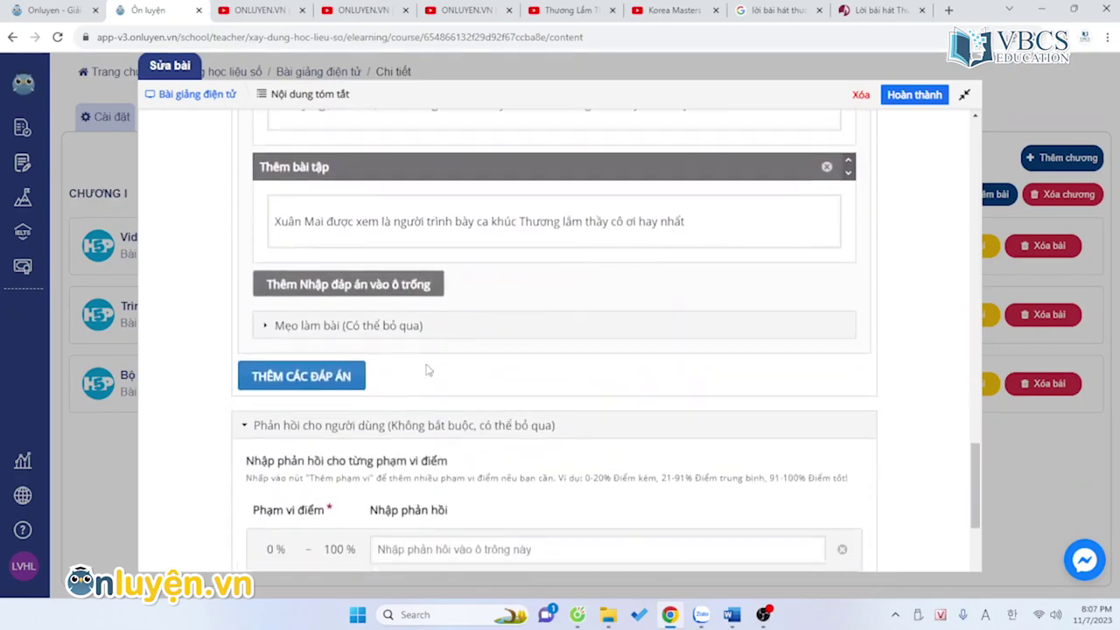
left_click(322, 377)
left_click(322, 376)
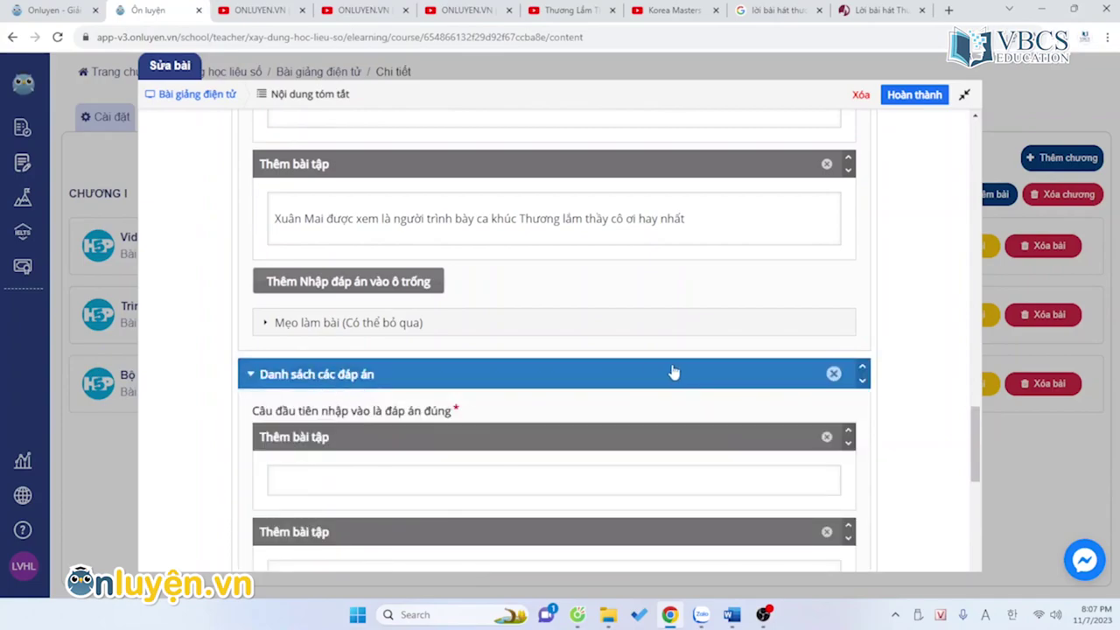
scroll(671, 370, "down", 1)
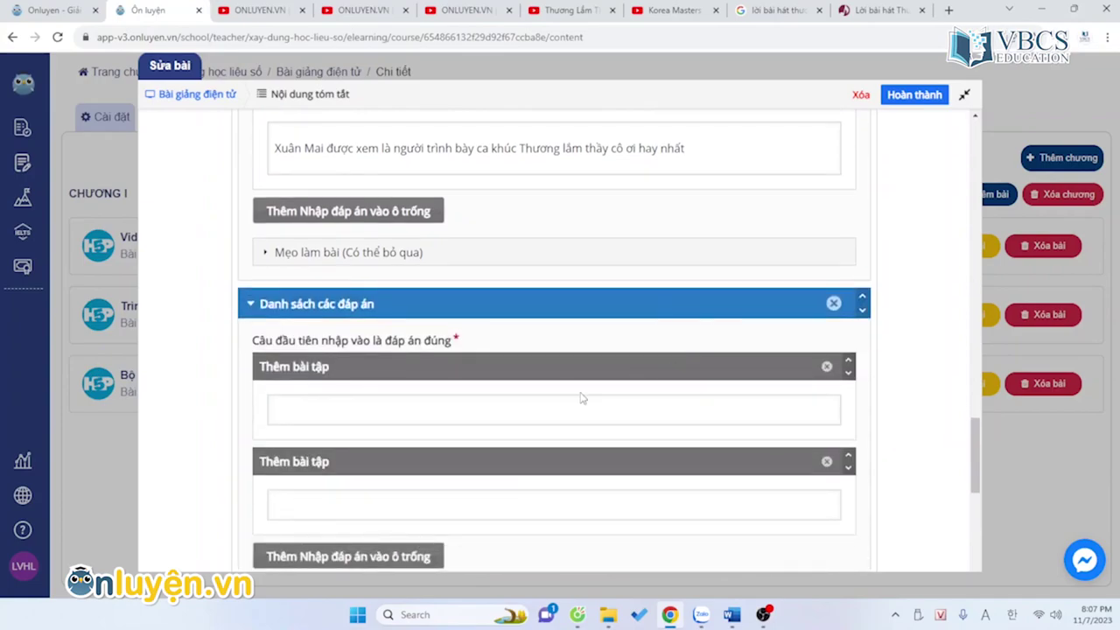
scroll(581, 399, "down", 3)
scroll(581, 399, "up", 2)
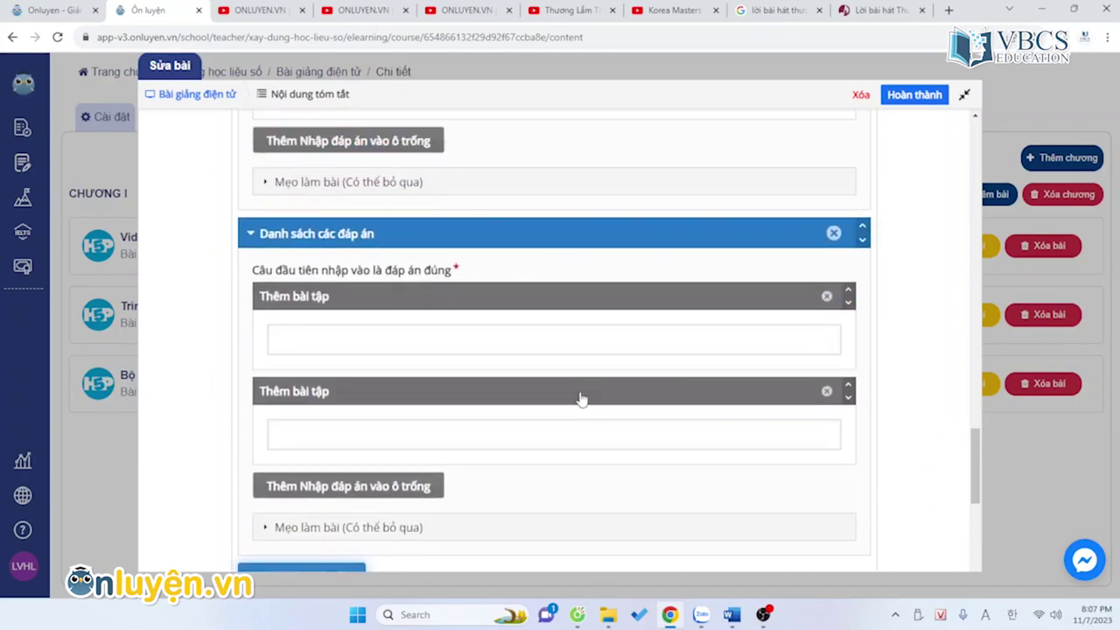
left_click(834, 234)
left_click(645, 223)
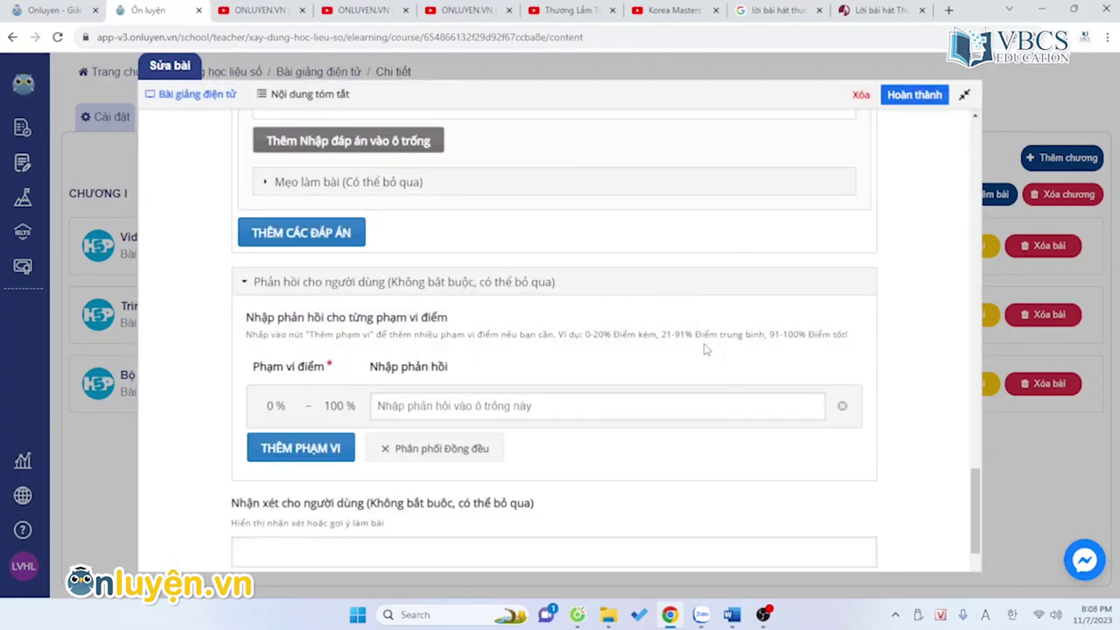
Step: Add two more score ranges and split them evenly into 0–33%, 34–66% and 67–100%
scroll(707, 349, "down", 1)
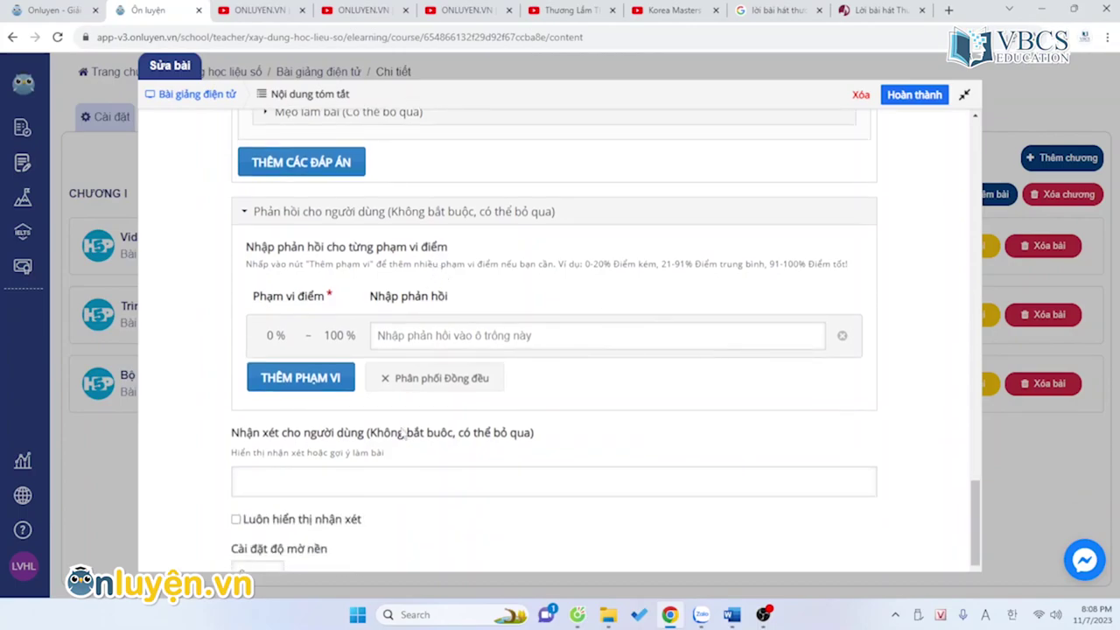
left_click(315, 382)
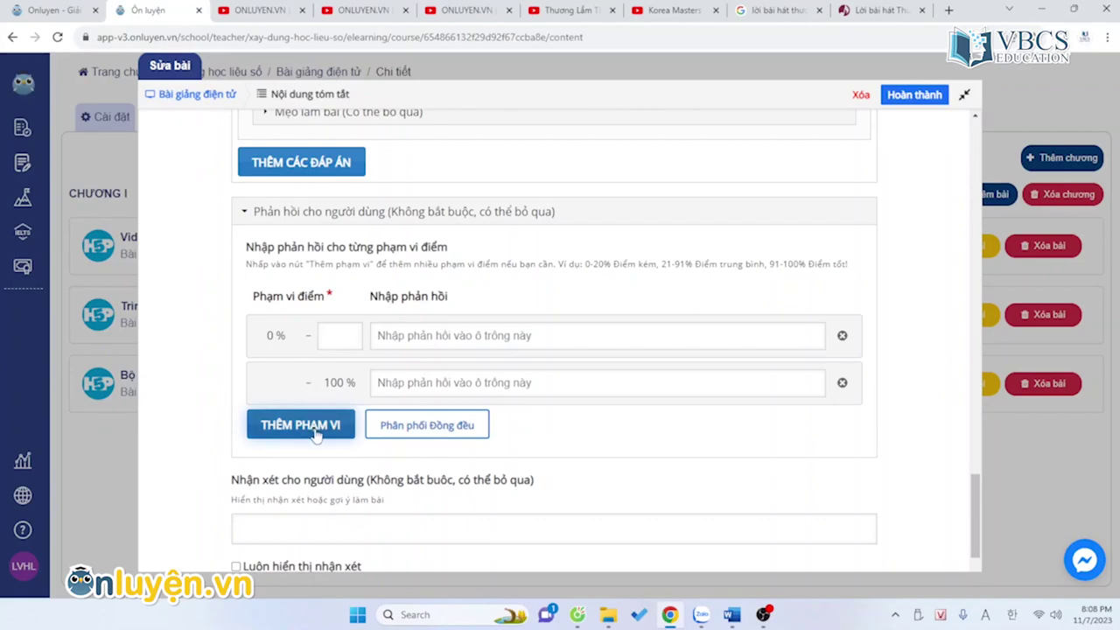
left_click(317, 429)
left_click(428, 477)
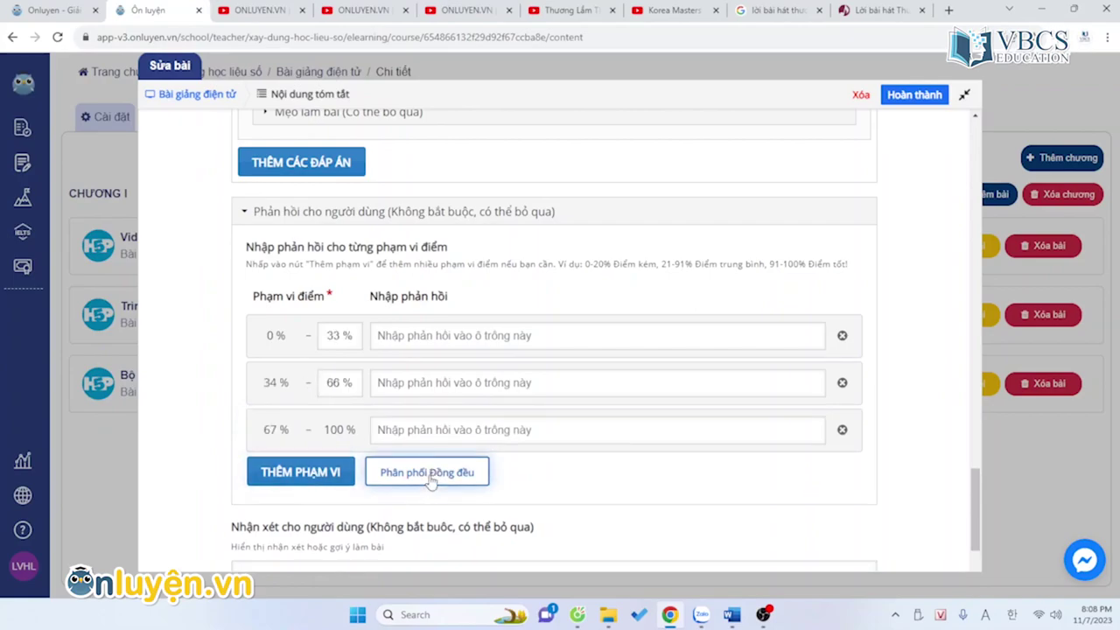
Step: Write feedback for each range, such as 'học lại bài', and finish the exercise
left_click(439, 335)
type("hoc lai bai")
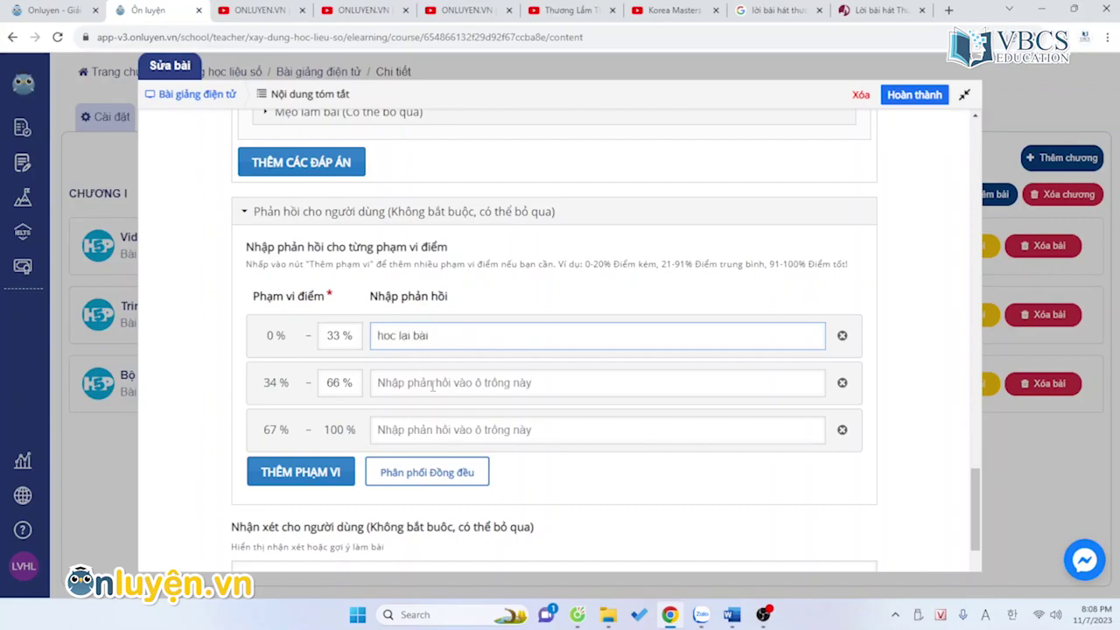
left_click(432, 386)
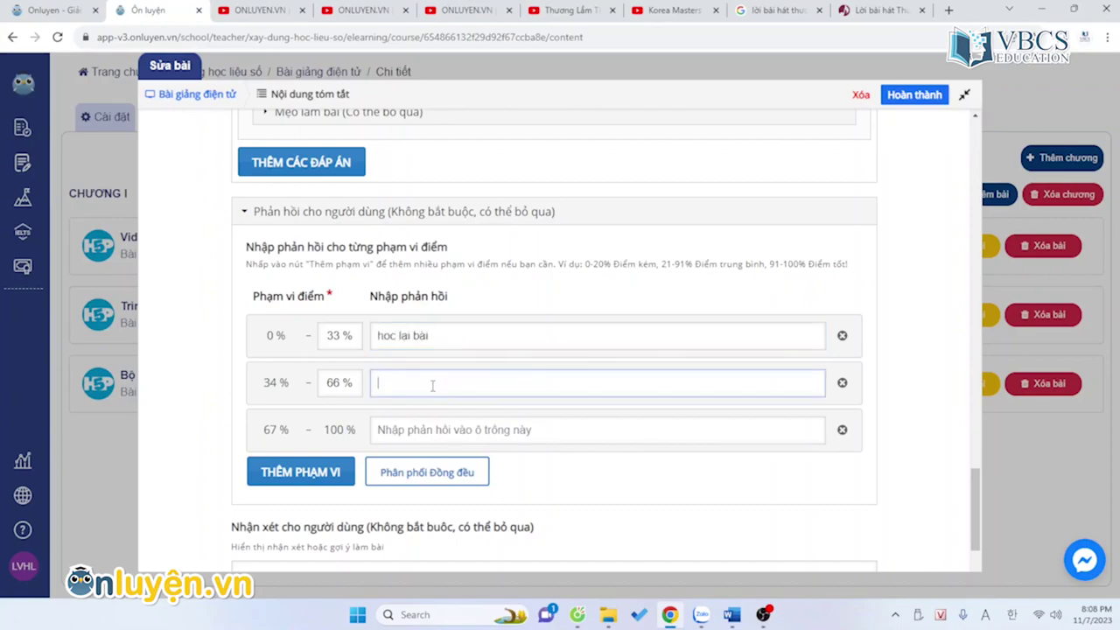
type("ăng hơn")
left_click(463, 434)
type("làm tốt lắm")
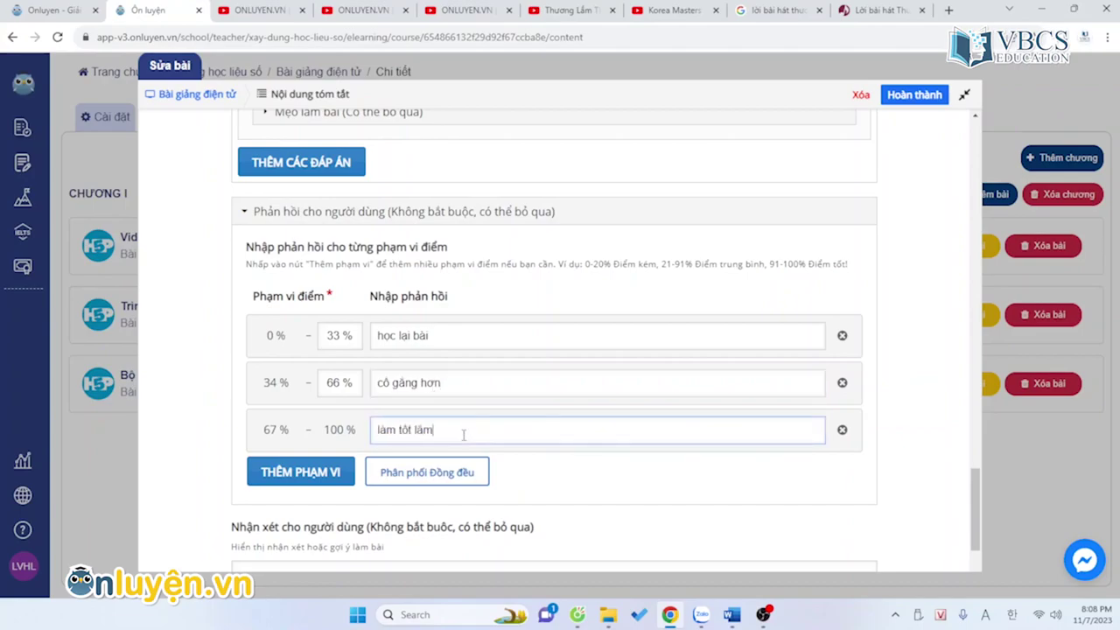
type("s")
scroll(463, 434, "down", 1)
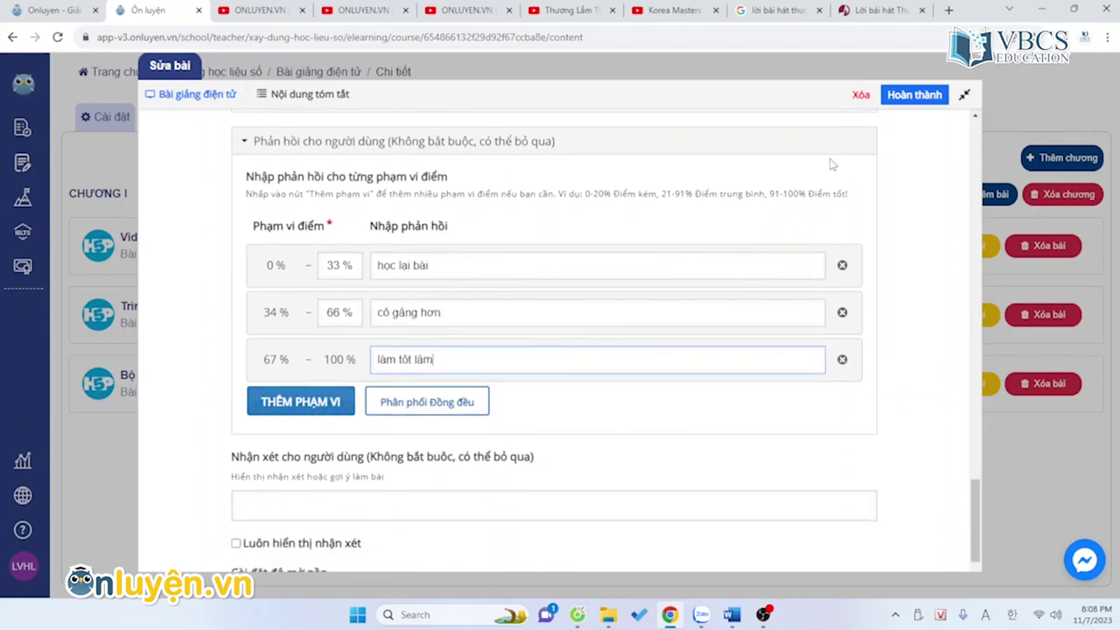
left_click(900, 98)
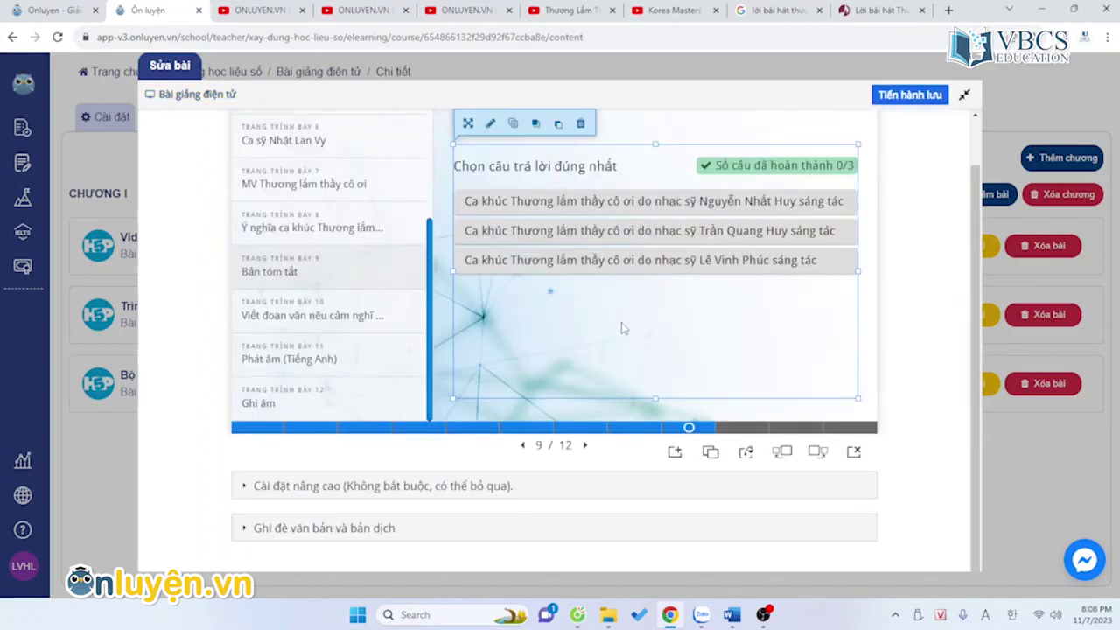
Step: Select slide 10, the song paragraph-writing task, and reveal the extra content tools
scroll(650, 269, "up", 1)
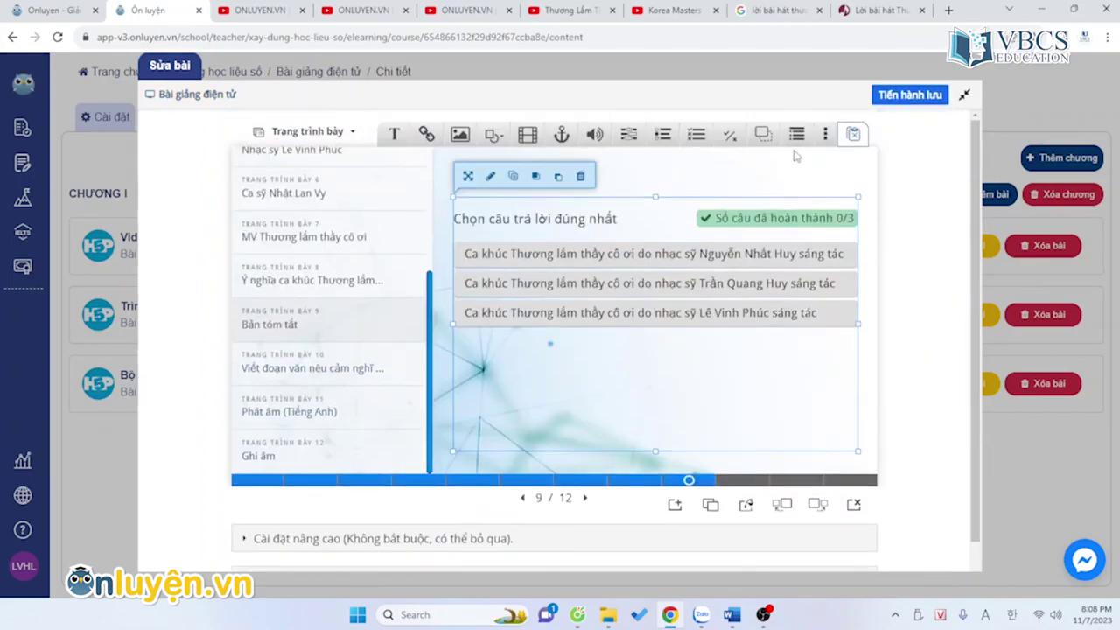
left_click(298, 370)
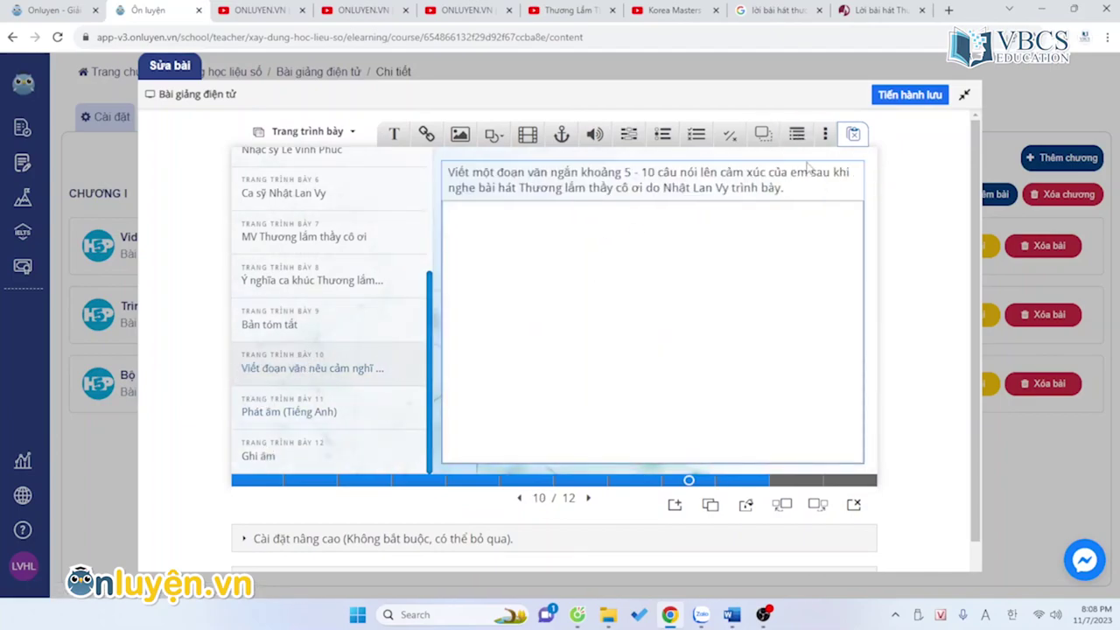
left_click(824, 133)
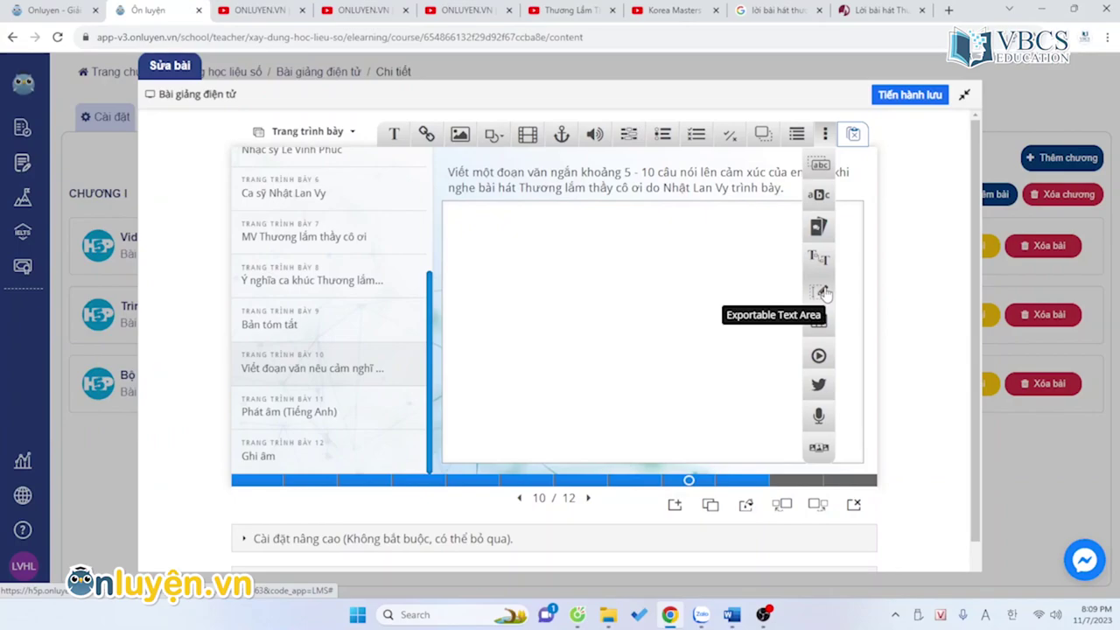
Step: Review the paragraph-writing prompt's form, then shorten its answer text area to 600 × 420
double_click(662, 188)
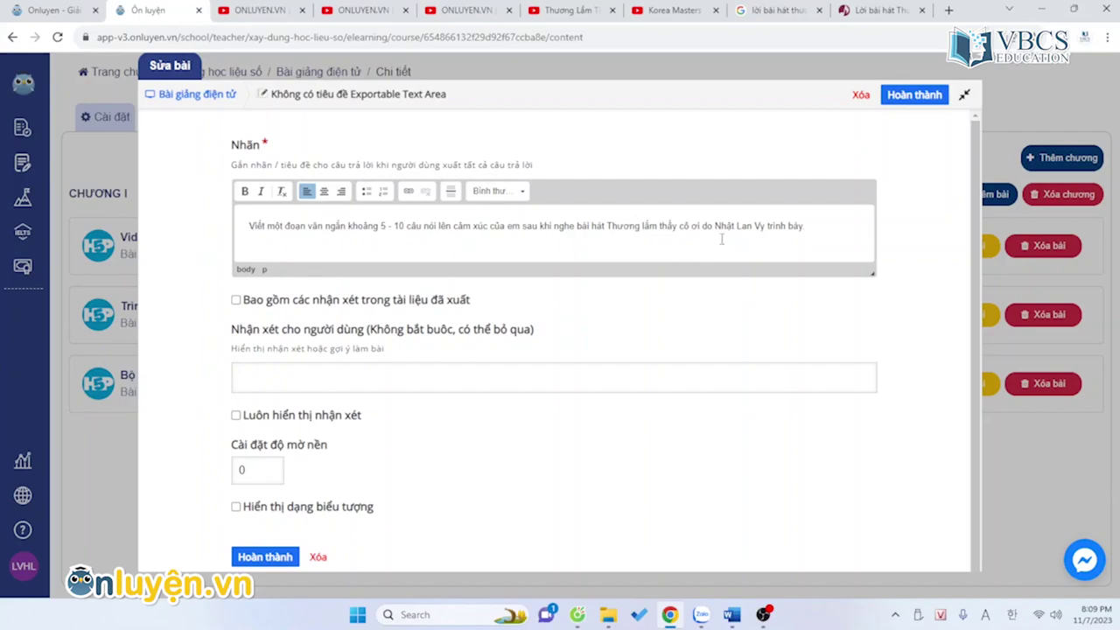
left_click(913, 96)
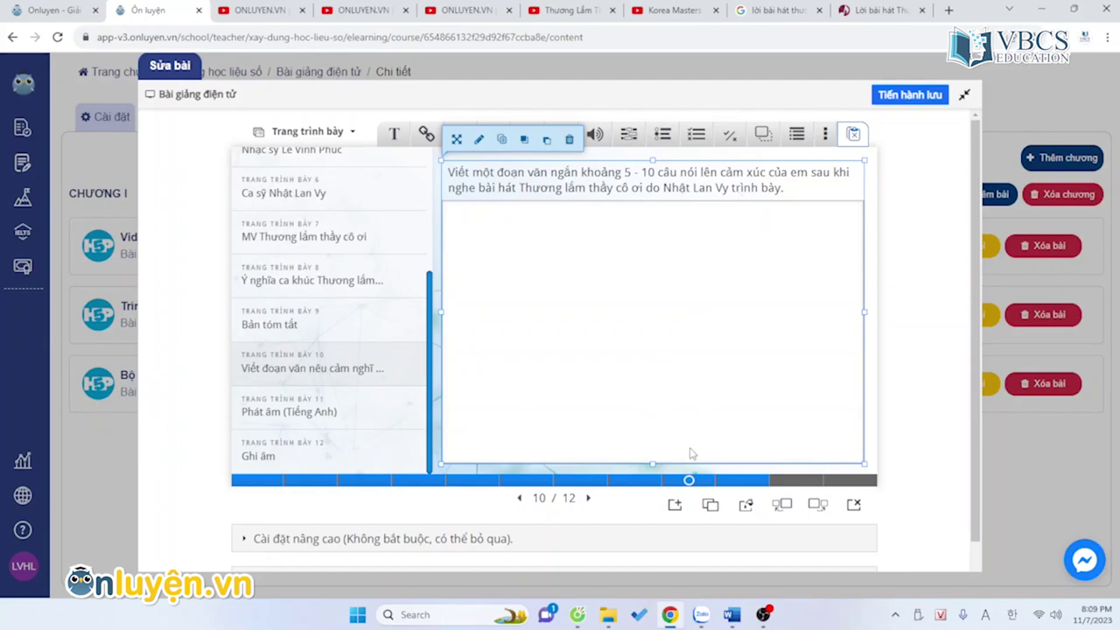
mouse_move(654, 463)
left_mouse_down()
mouse_move(658, 260)
mouse_move(654, 456)
left_mouse_up()
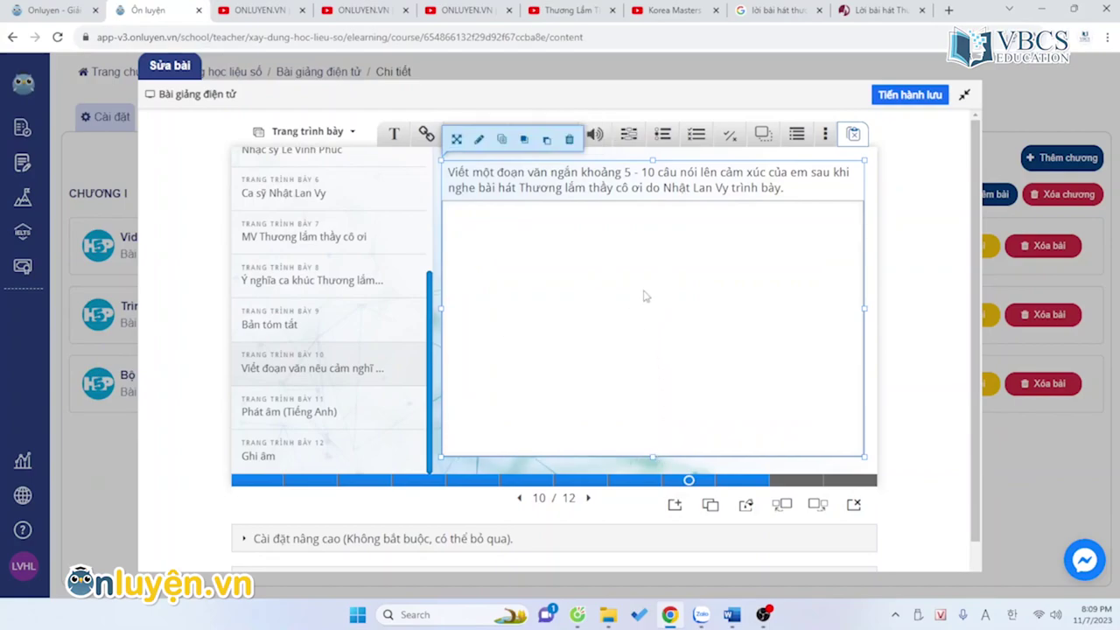
scroll(644, 296, "down", 1)
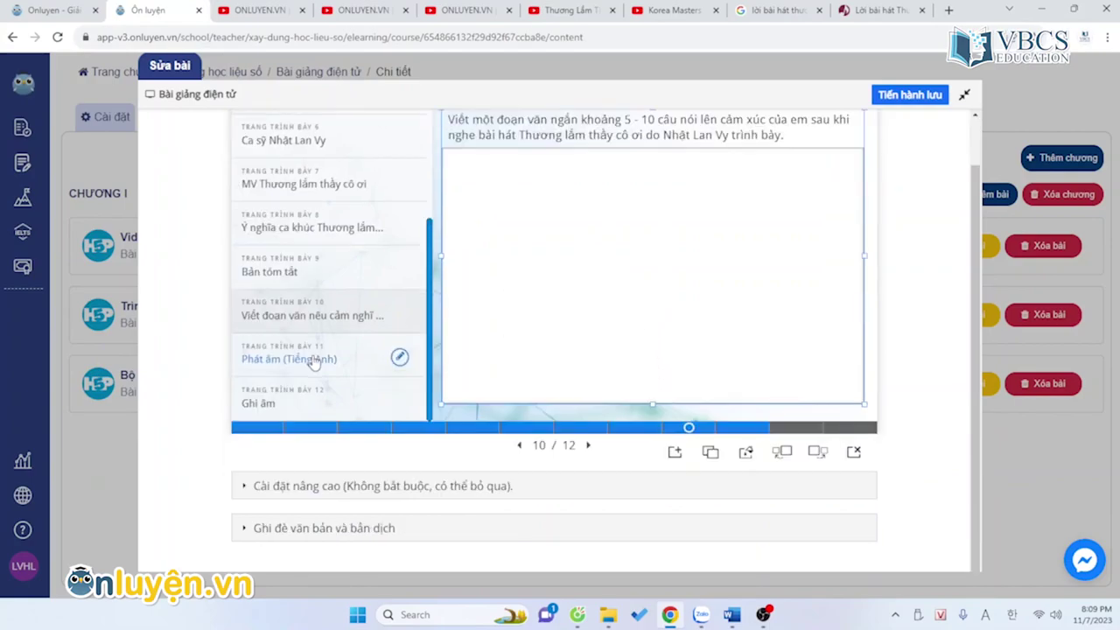
Step: Open slide 11's English pronunciation dialog cards for editing
left_click(315, 361)
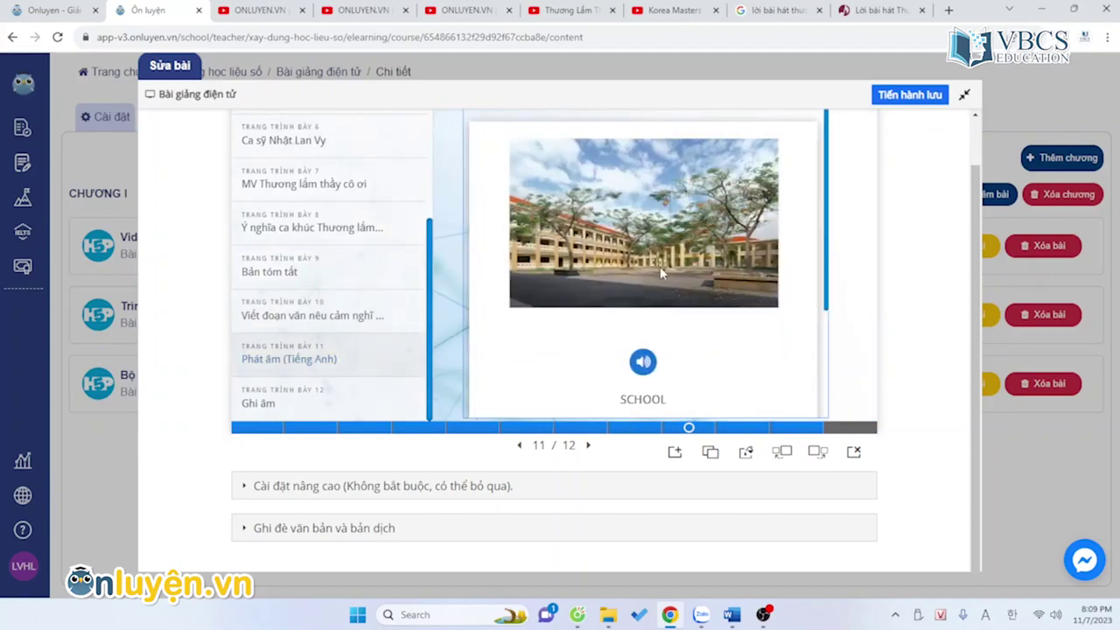
scroll(669, 255, "up", 1)
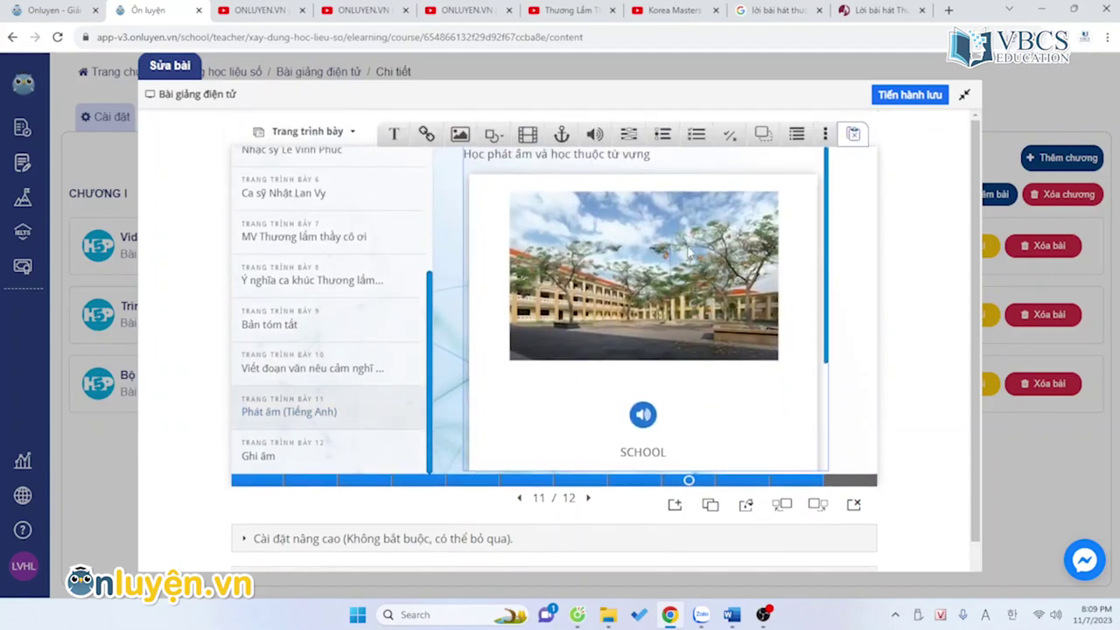
left_click(853, 133)
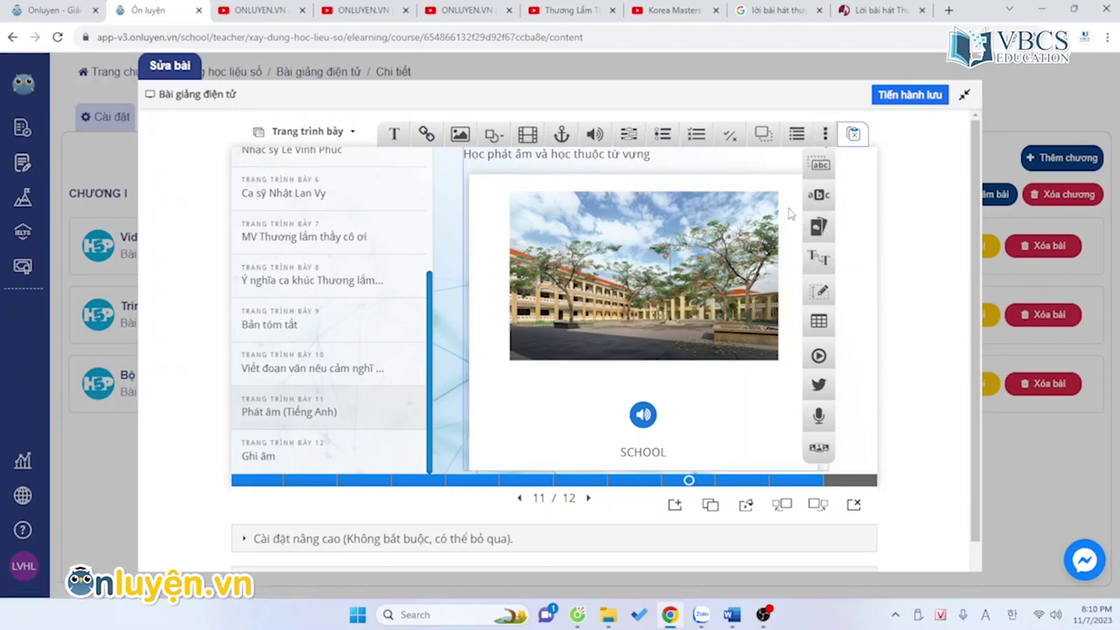
double_click(790, 213)
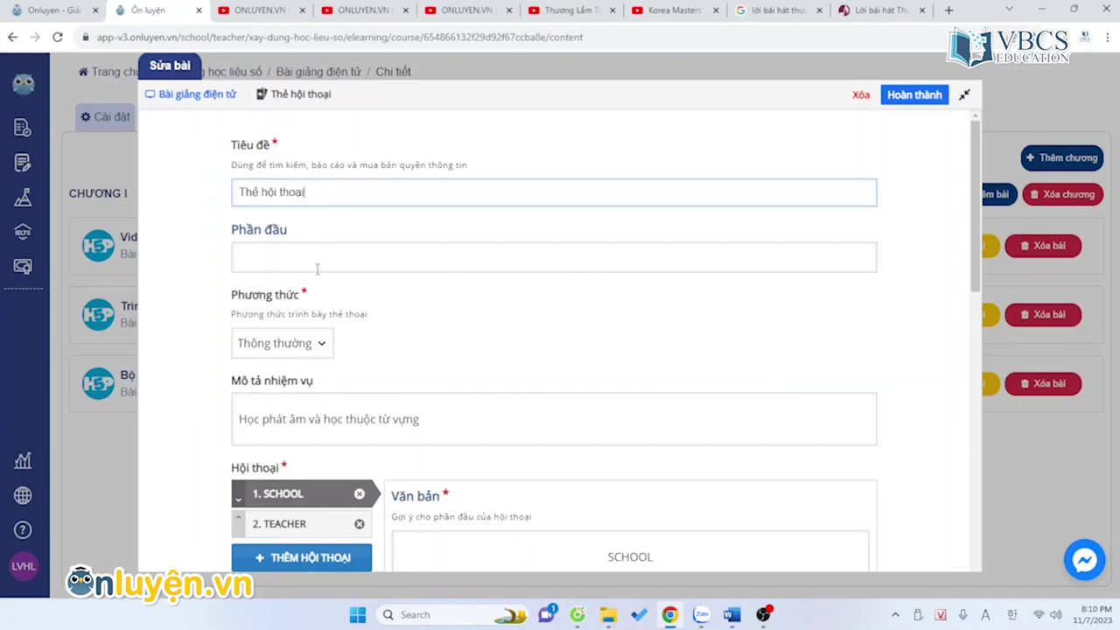
scroll(267, 243, "down", 1)
scroll(321, 254, "up", 1)
scroll(280, 359, "down", 2)
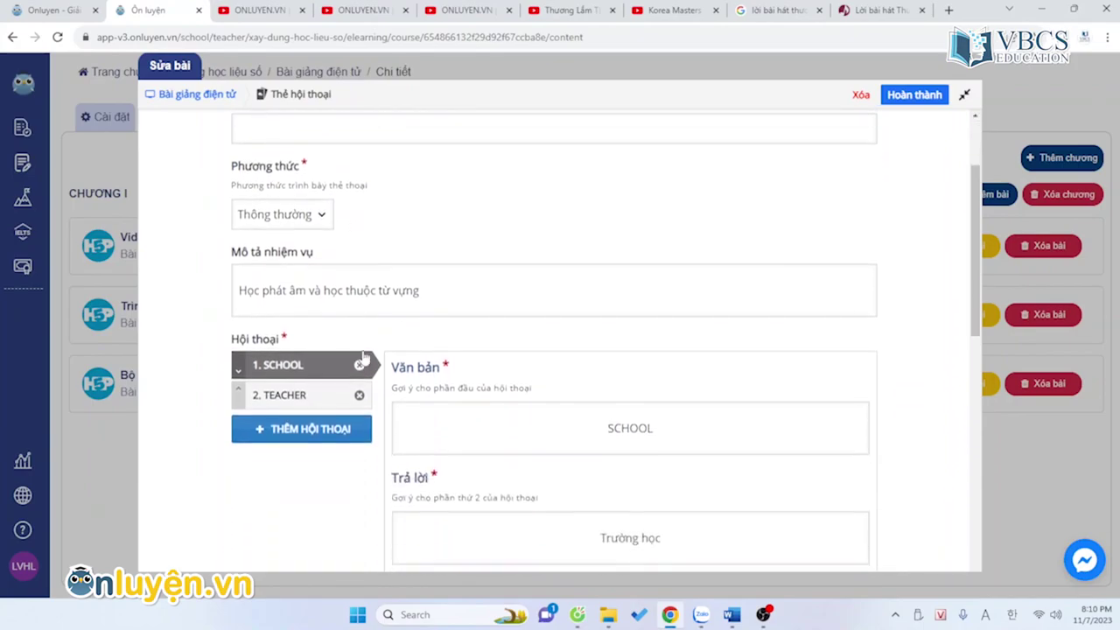
Step: Review the task description, the SCHOOL prompt and its 'Trường học' answer
left_click_drag(233, 245, 355, 246)
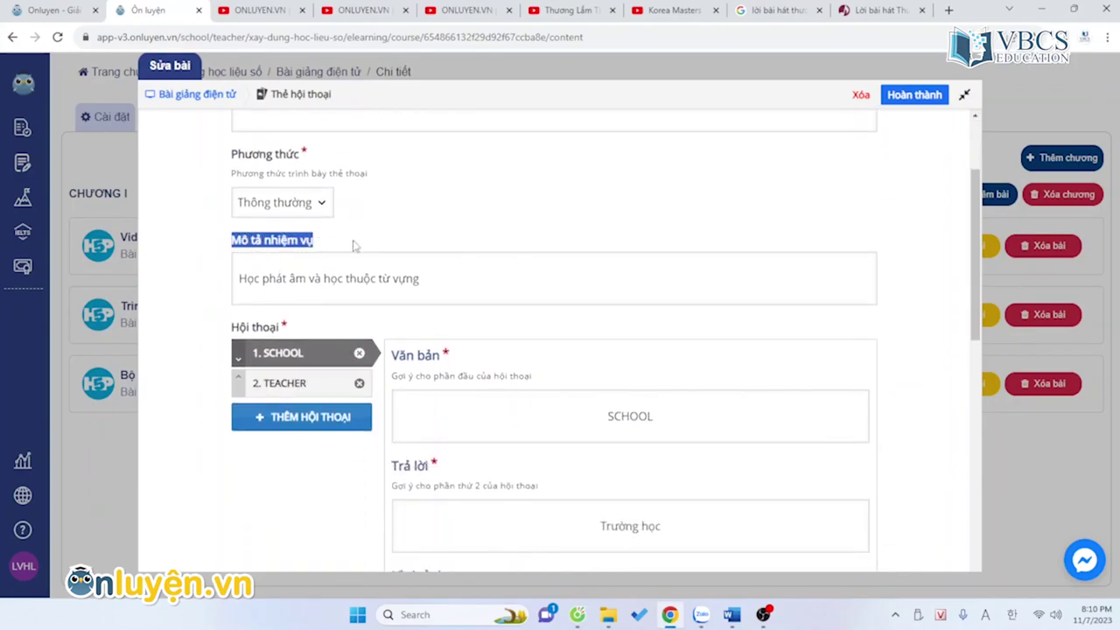
left_click(301, 280)
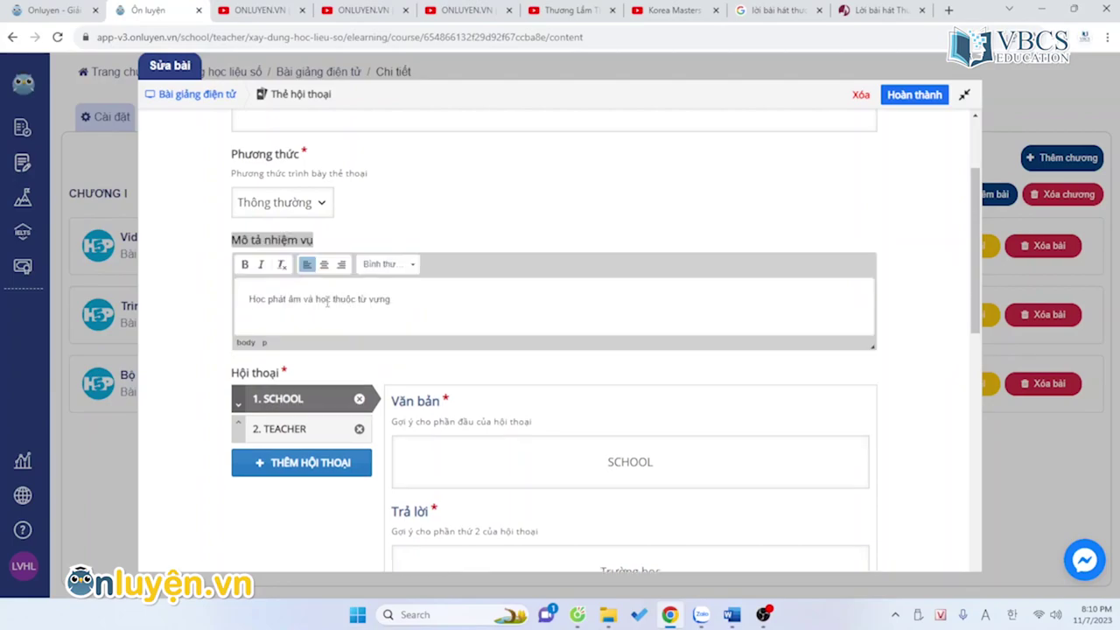
scroll(429, 304, "down", 3)
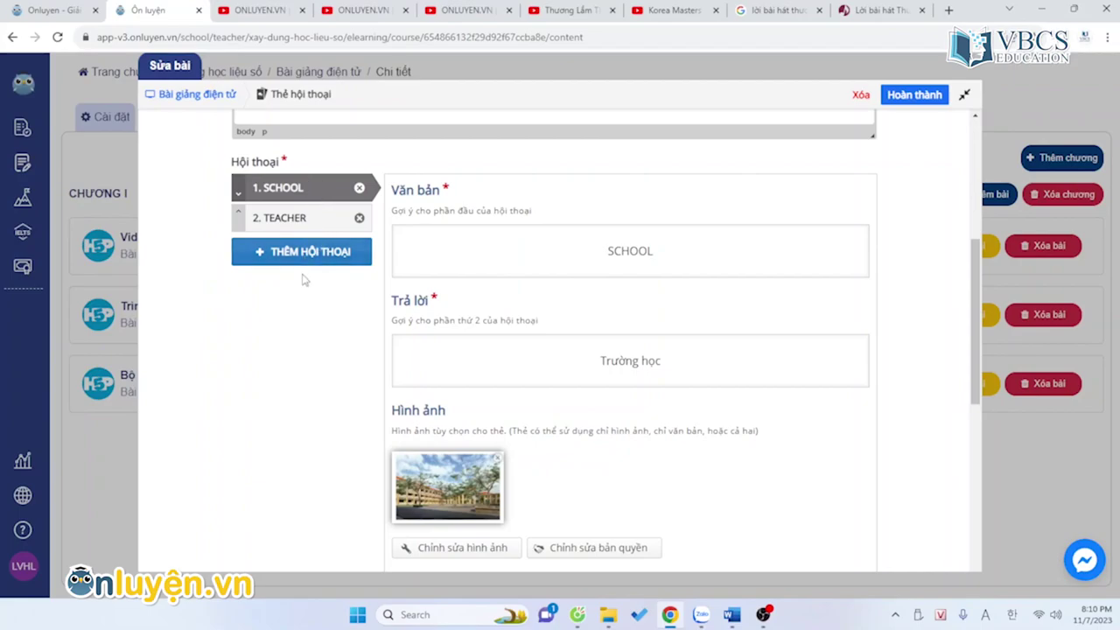
scroll(320, 193, "down", 1)
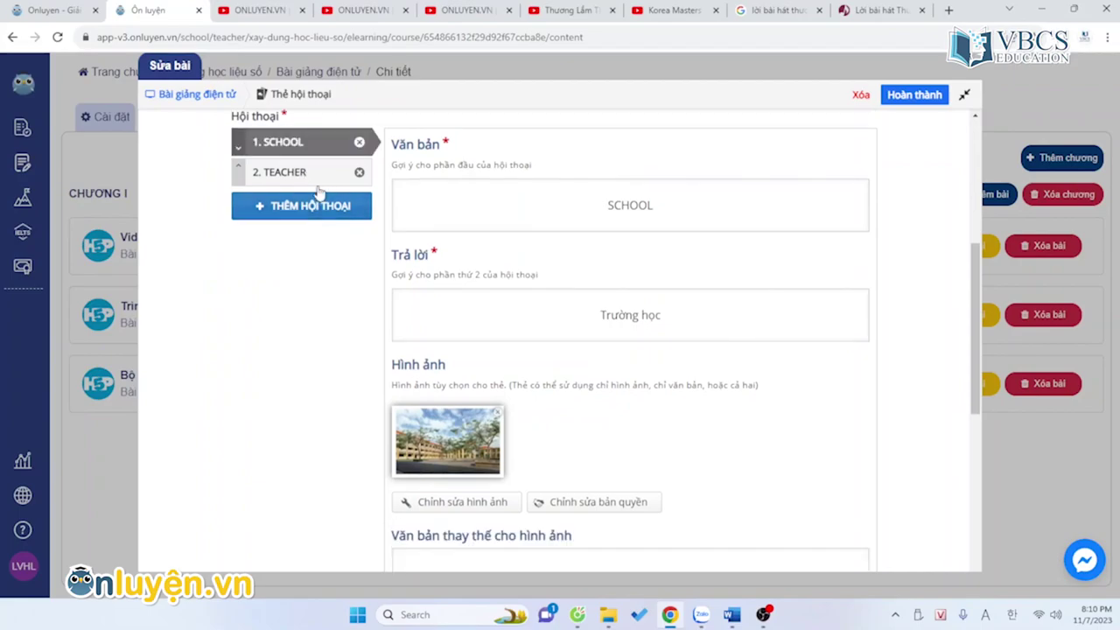
left_click(611, 208)
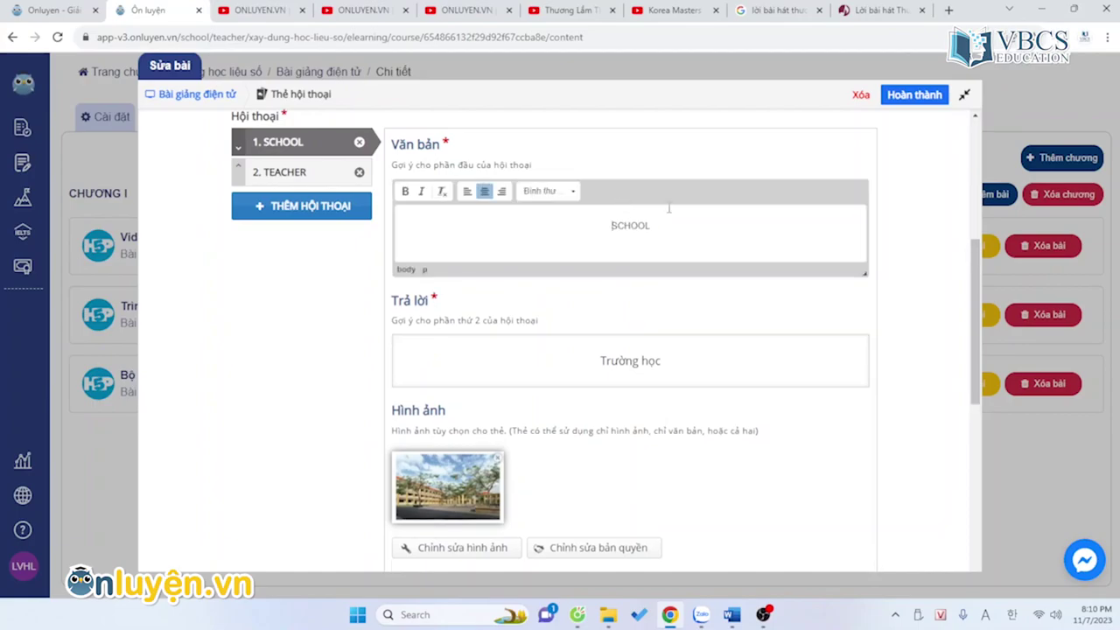
left_click_drag(655, 229, 600, 227)
left_click(596, 361)
left_click_drag(608, 335, 679, 332)
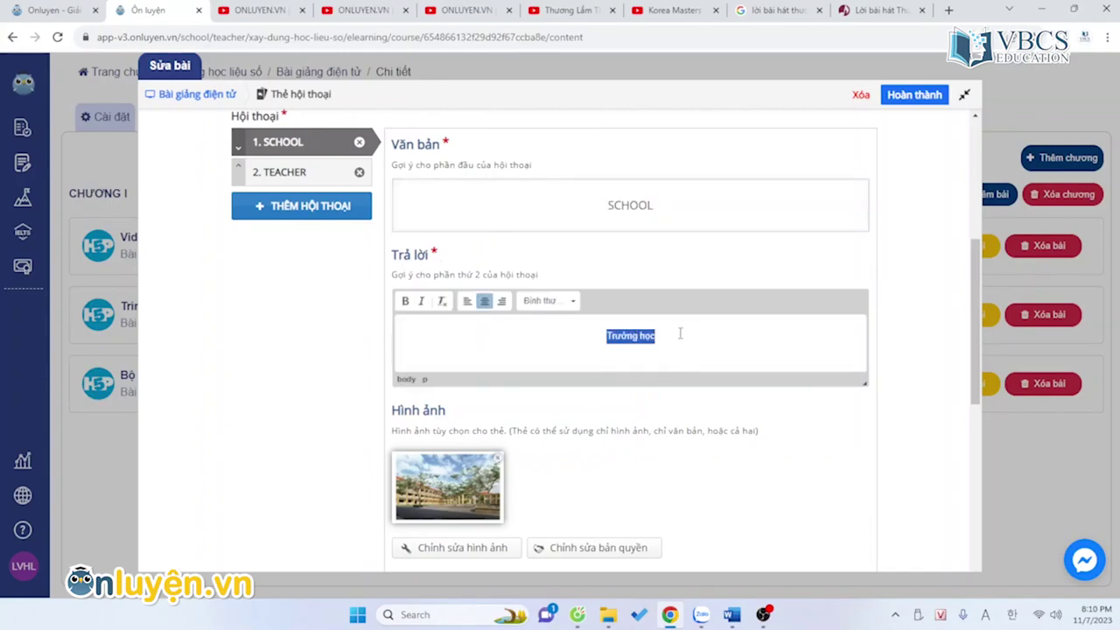
scroll(630, 355, "down", 2)
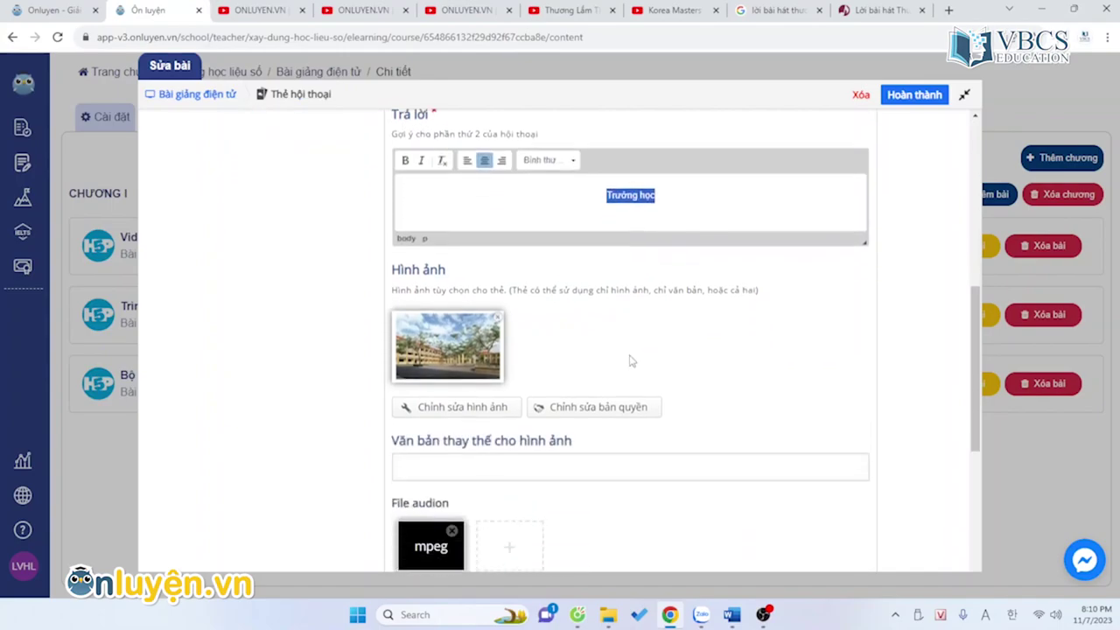
Step: Upload school.jpg from the Xe công trình folder as the SCHOOL card's picture
left_click(465, 360)
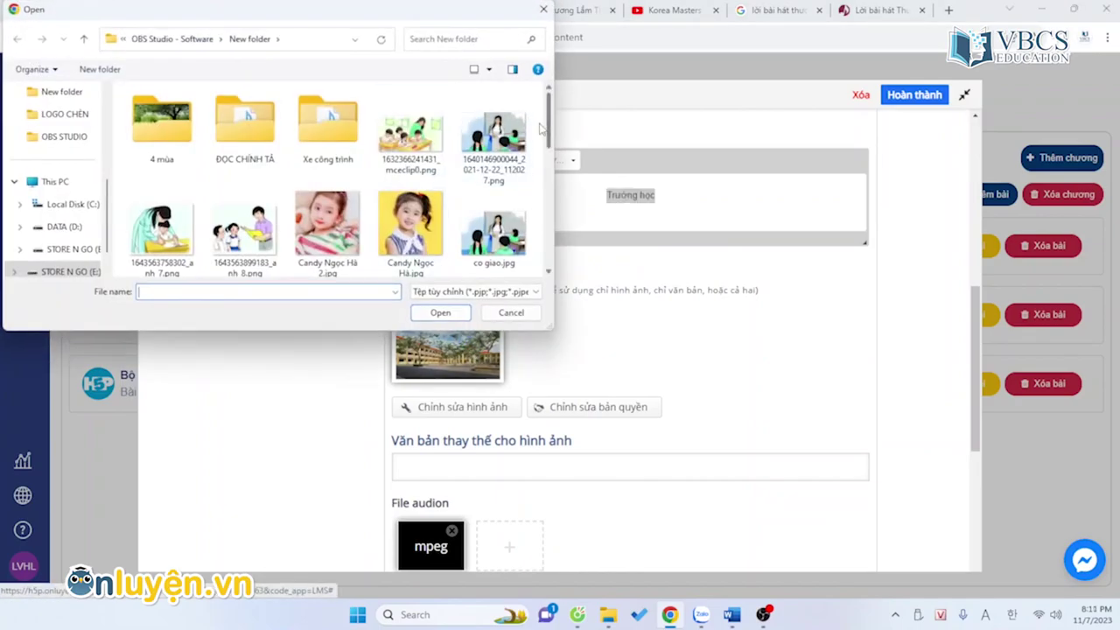
double_click(328, 123)
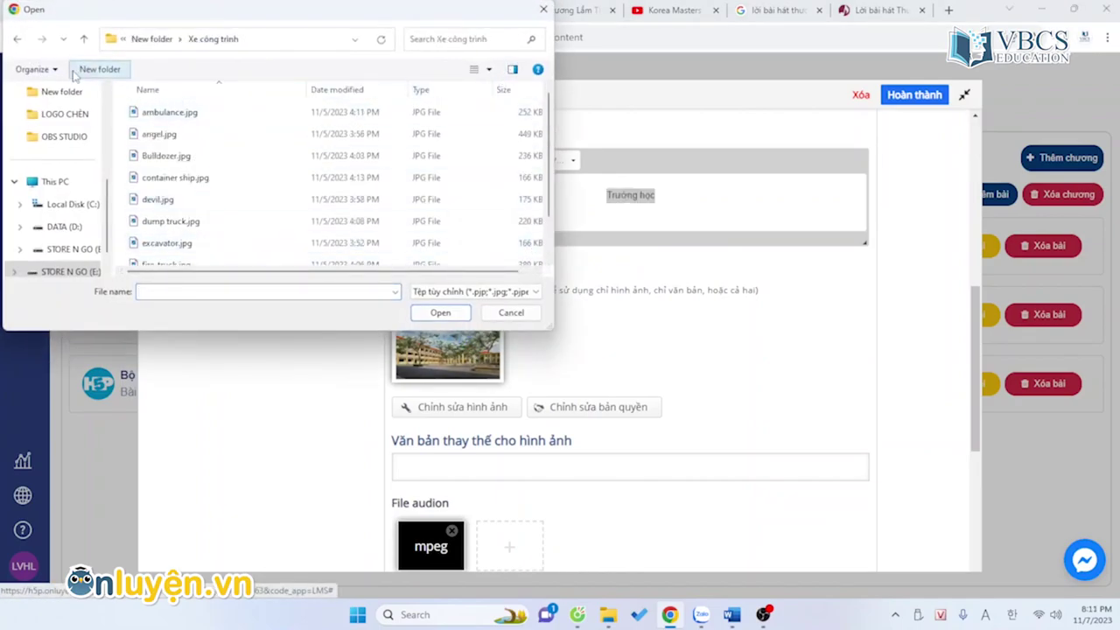
left_click(16, 38)
scroll(297, 160, "down", 5)
scroll(297, 160, "up", 3)
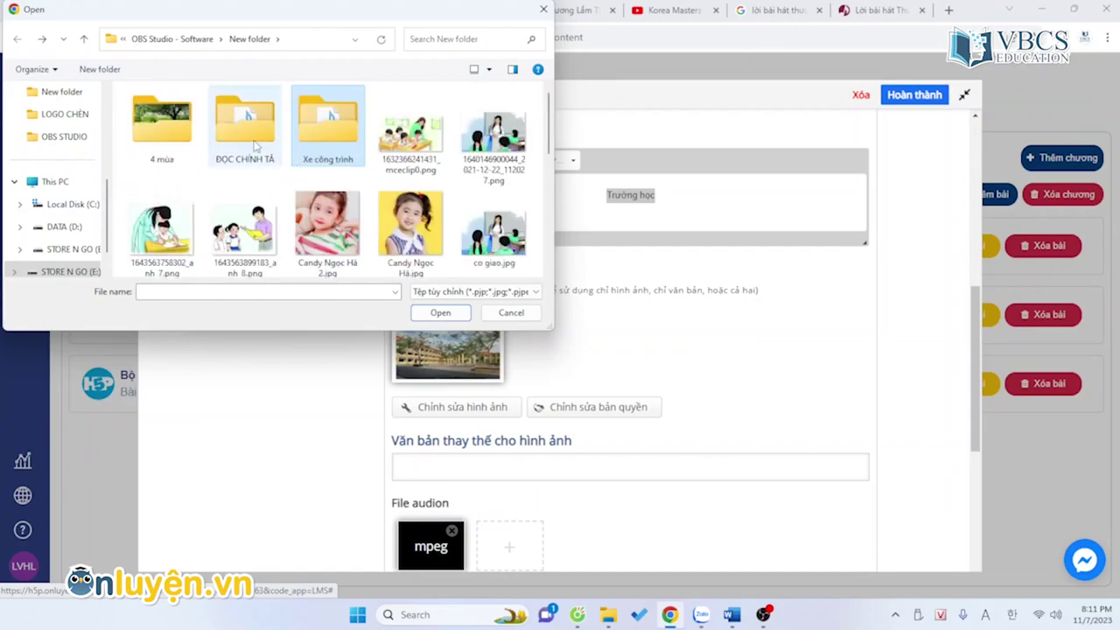
double_click(324, 118)
scroll(297, 208, "down", 1)
left_click(263, 234)
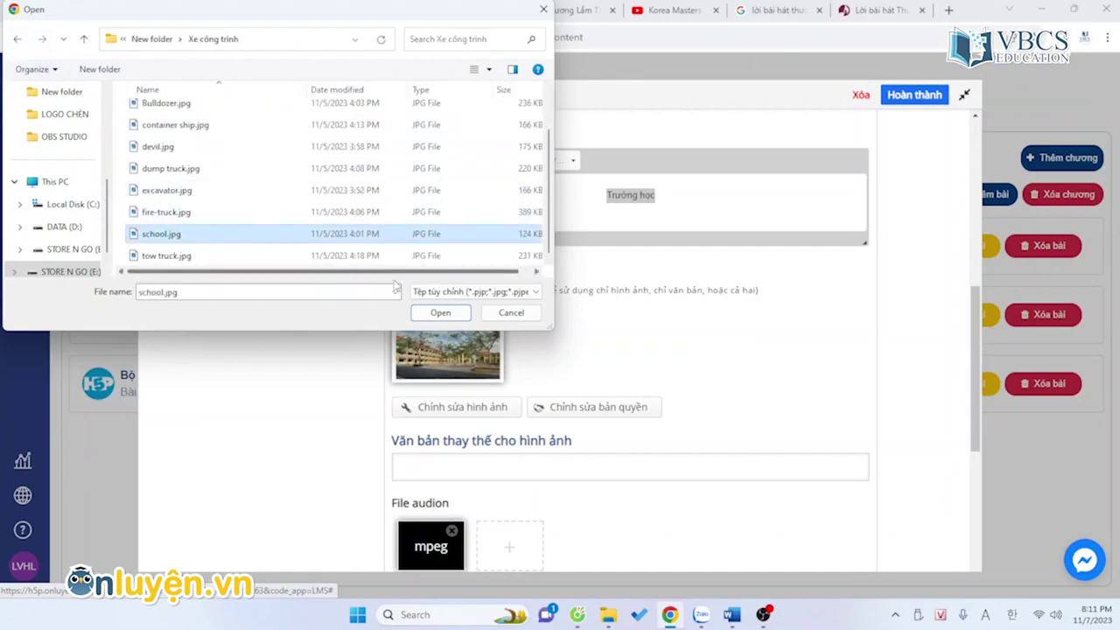
left_click(440, 312)
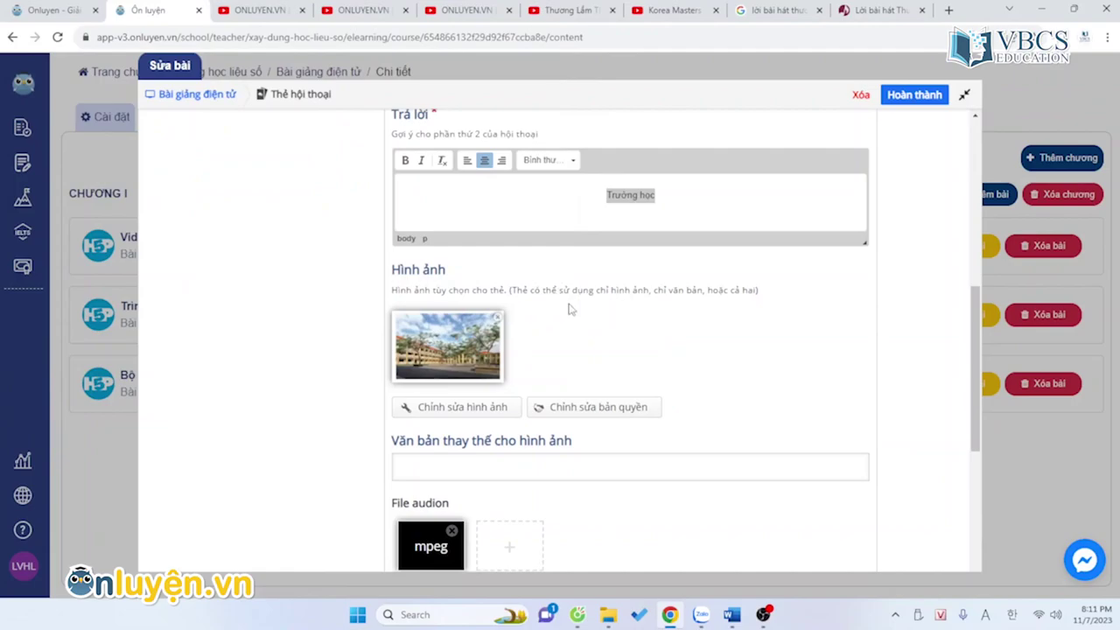
Step: Attach school.mp3 as the SCHOOL card's audio file
scroll(569, 308, "down", 2)
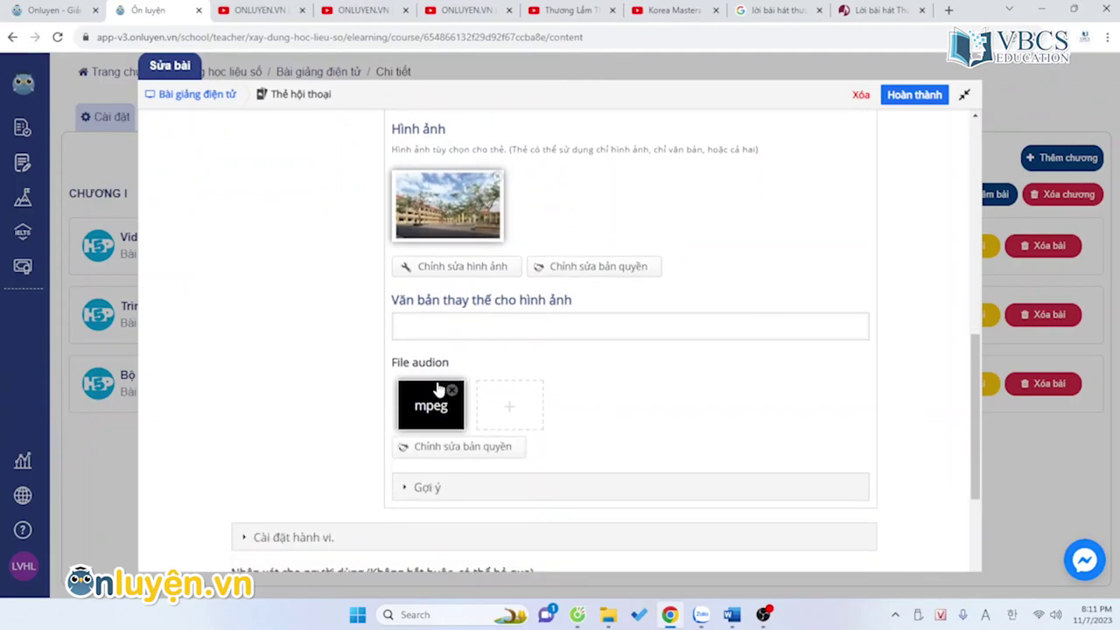
scroll(439, 390, "down", 2)
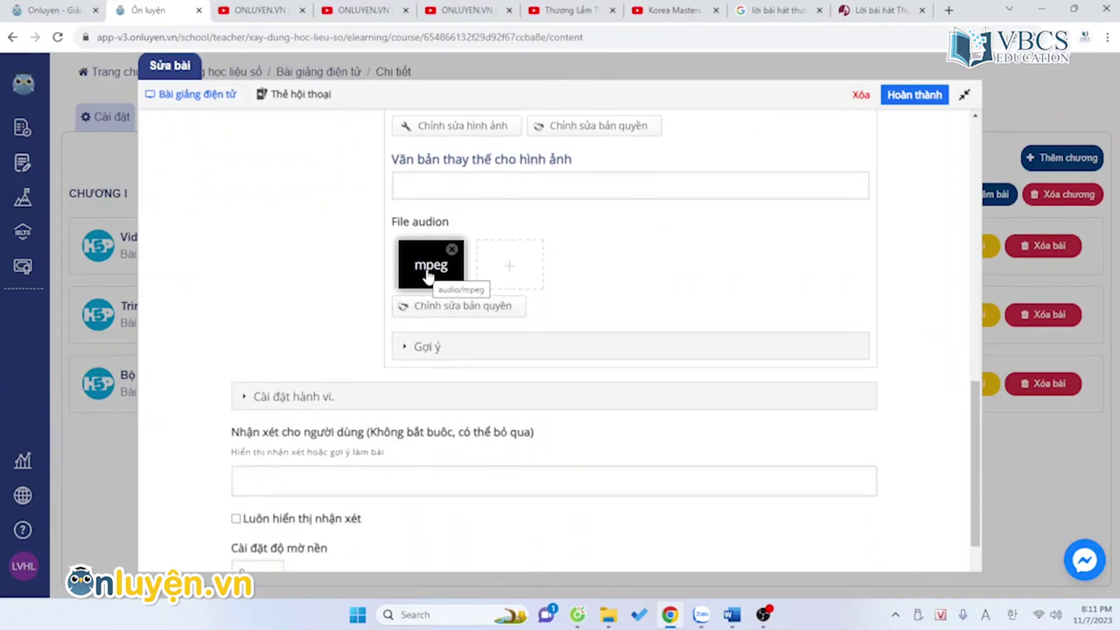
left_click(430, 272)
left_click(490, 342)
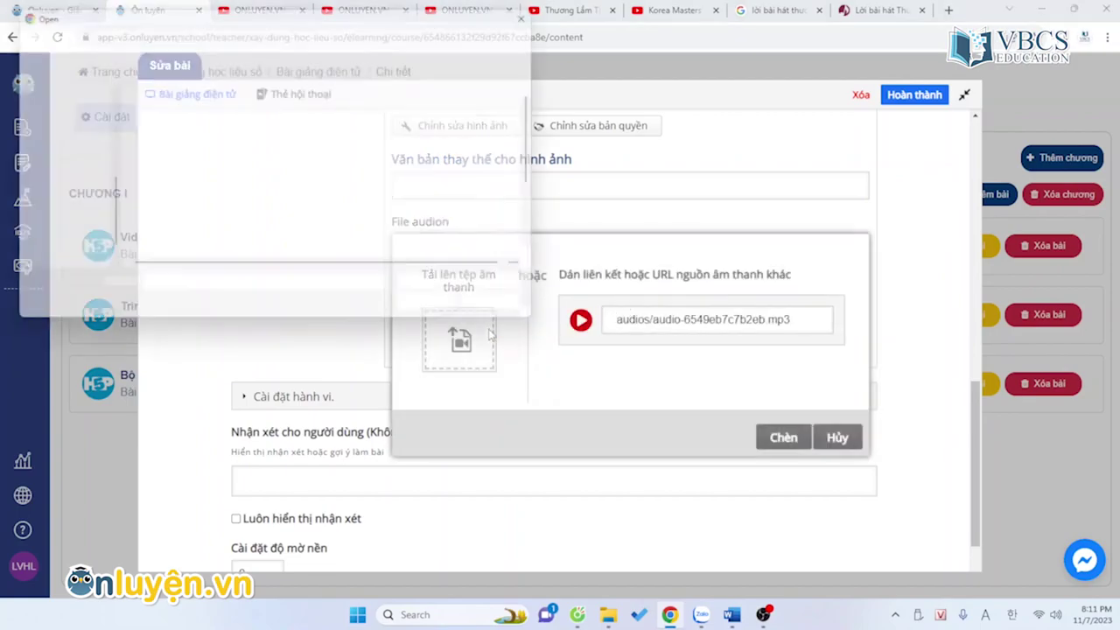
scroll(266, 178, "down", 1)
scroll(266, 177, "down", 1)
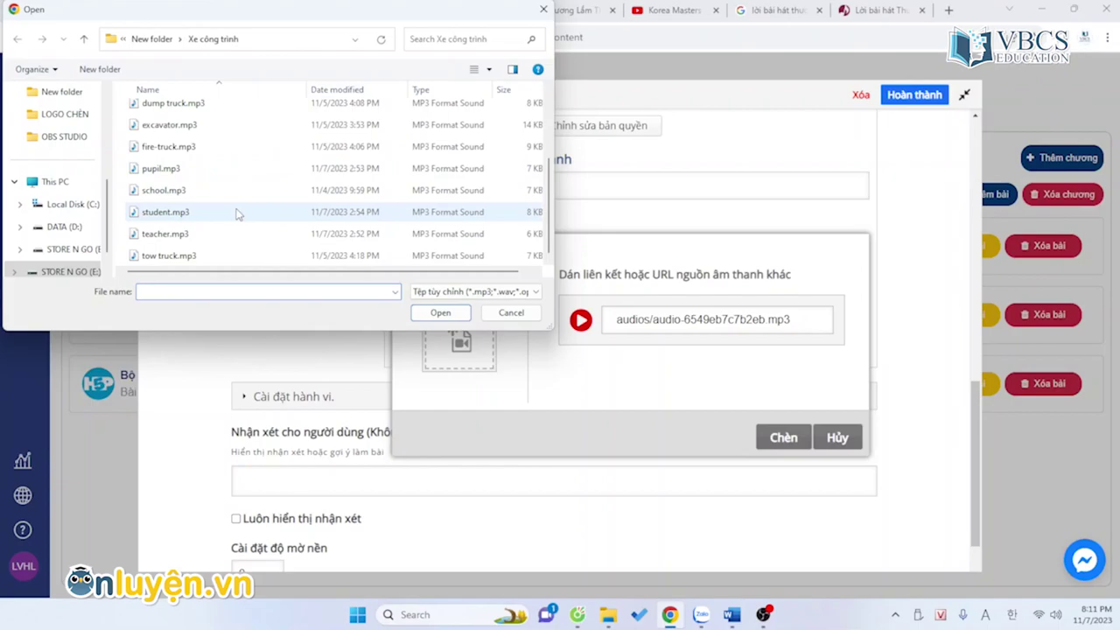
left_click(167, 194)
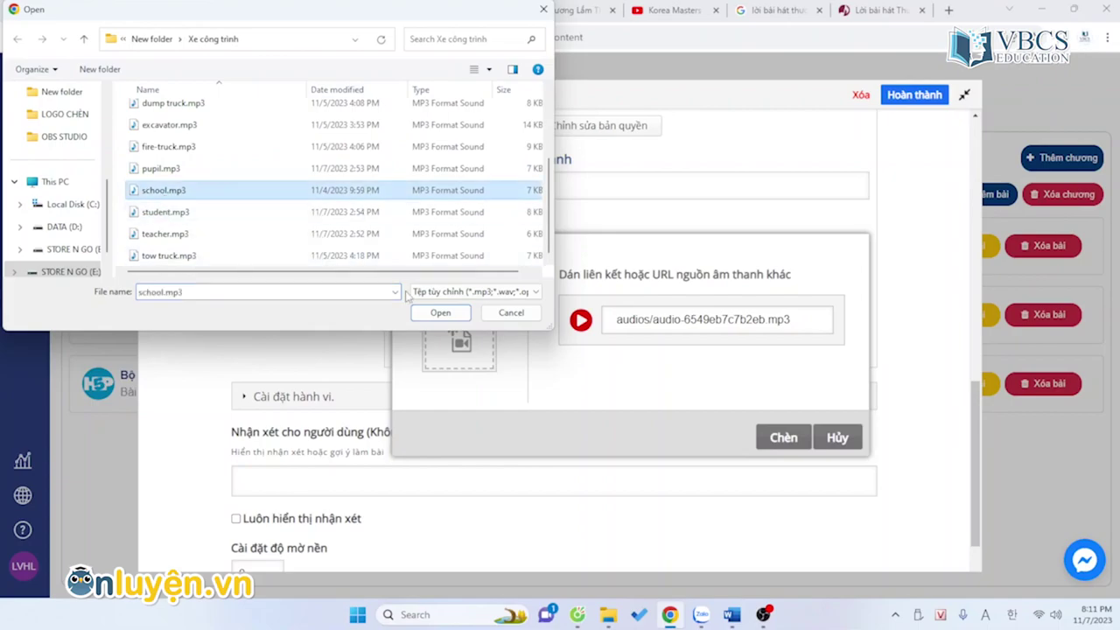
left_click(440, 312)
scroll(300, 254, "up", 5)
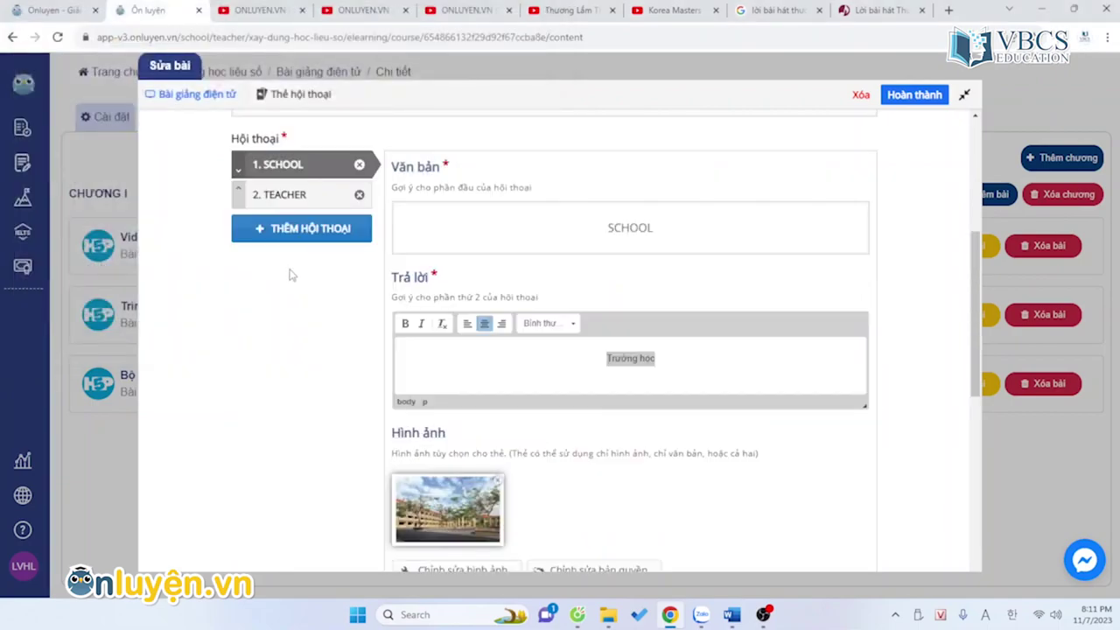
Step: Add a third dialogue card with prompt PUPIL and answer 'Học sinh'
left_click(303, 232)
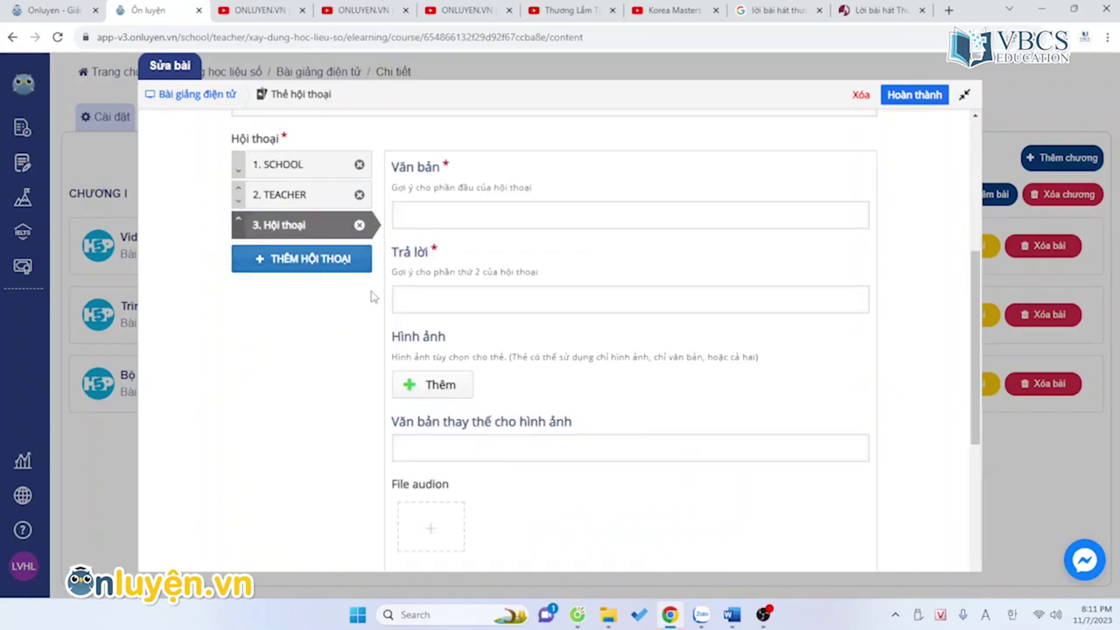
left_click(442, 219)
type("PUP")
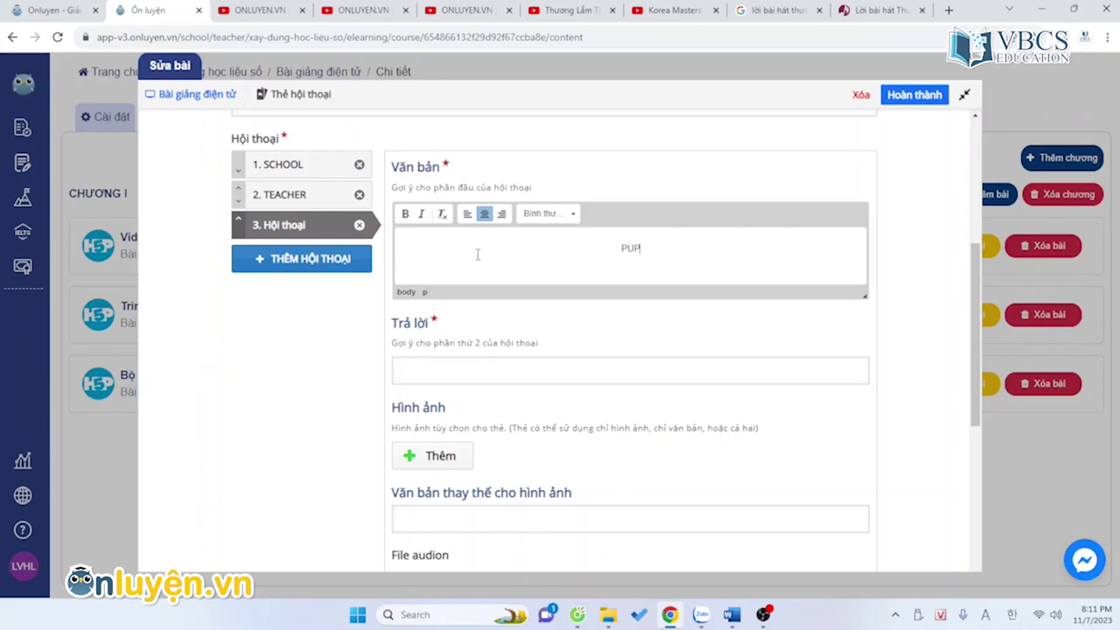
type("IL")
left_click(525, 377)
type("Hoc")
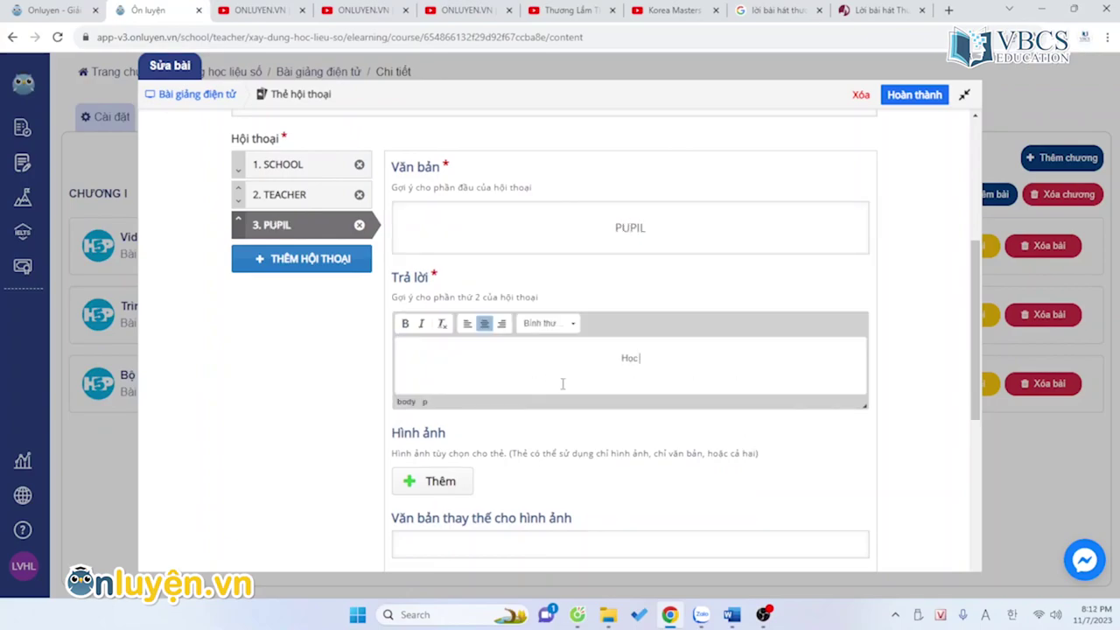
type("sinh")
scroll(560, 385, "down", 3)
Step: Upload pupil.jpg as the PUPIL card's picture
left_click(440, 269)
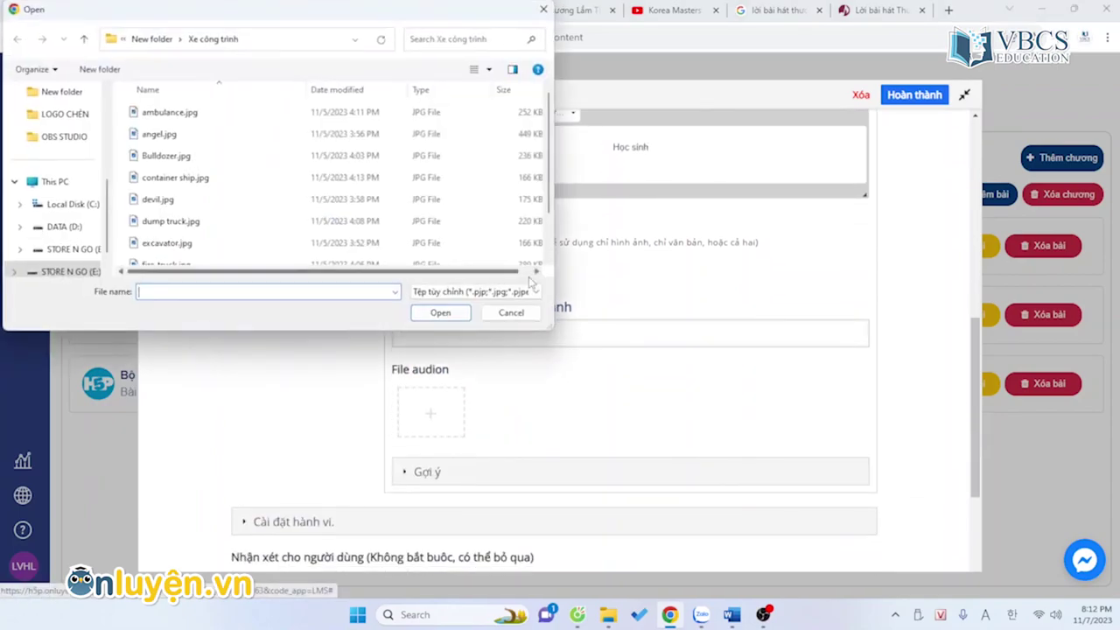
scroll(295, 175, "down", 1)
scroll(237, 175, "up", 1)
scroll(268, 200, "down", 1)
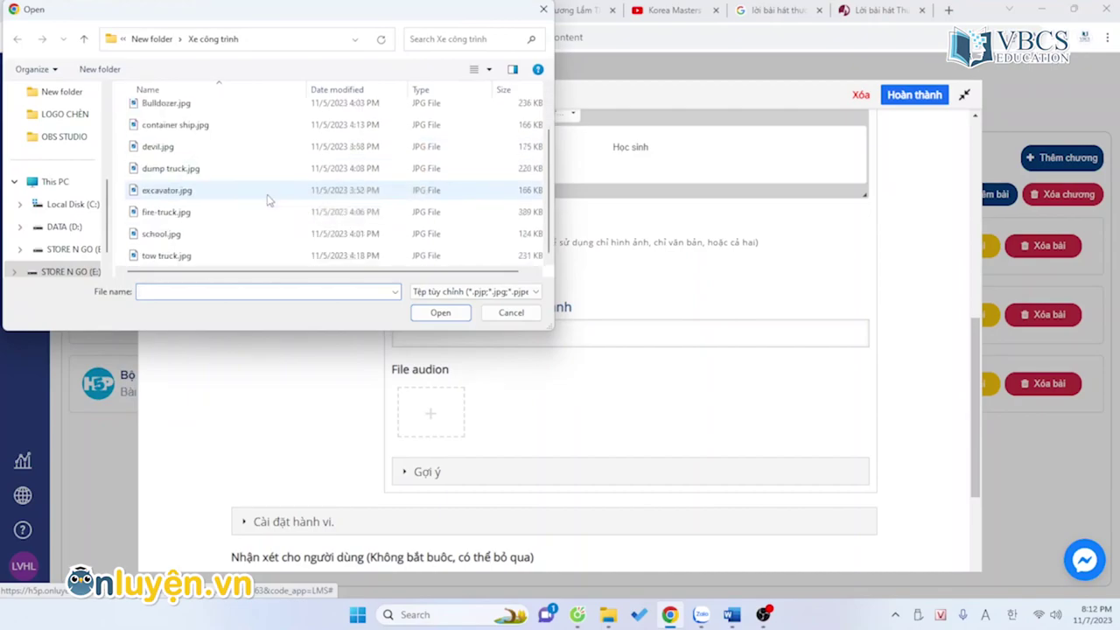
scroll(269, 200, "up", 2)
key("alt+Up")
scroll(349, 206, "down", 2)
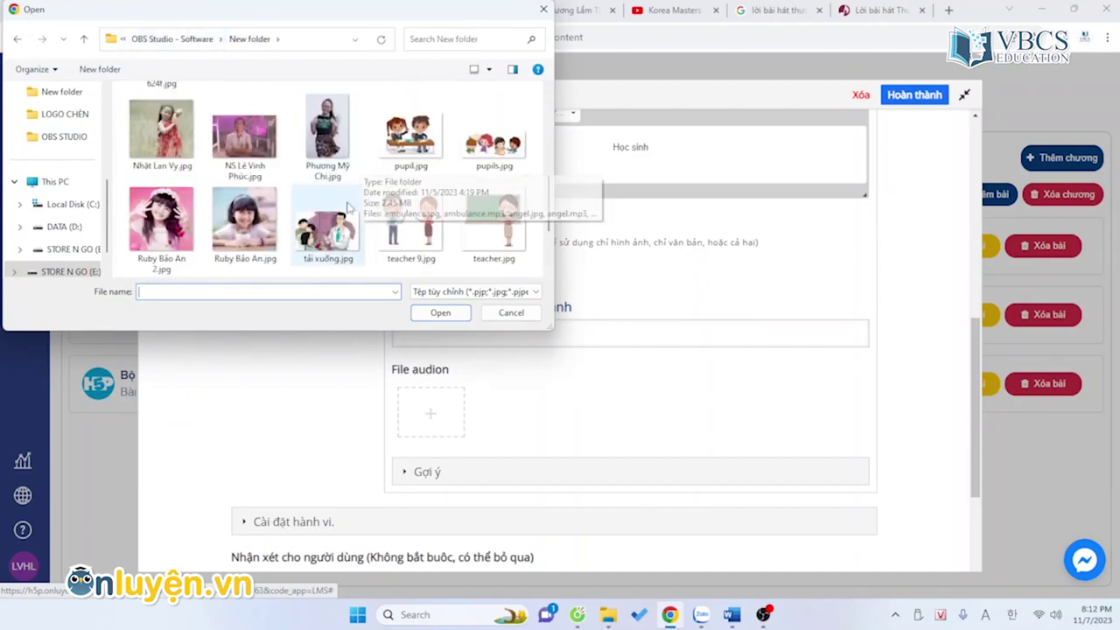
scroll(348, 205, "down", 1)
left_click(404, 133)
left_click(446, 315)
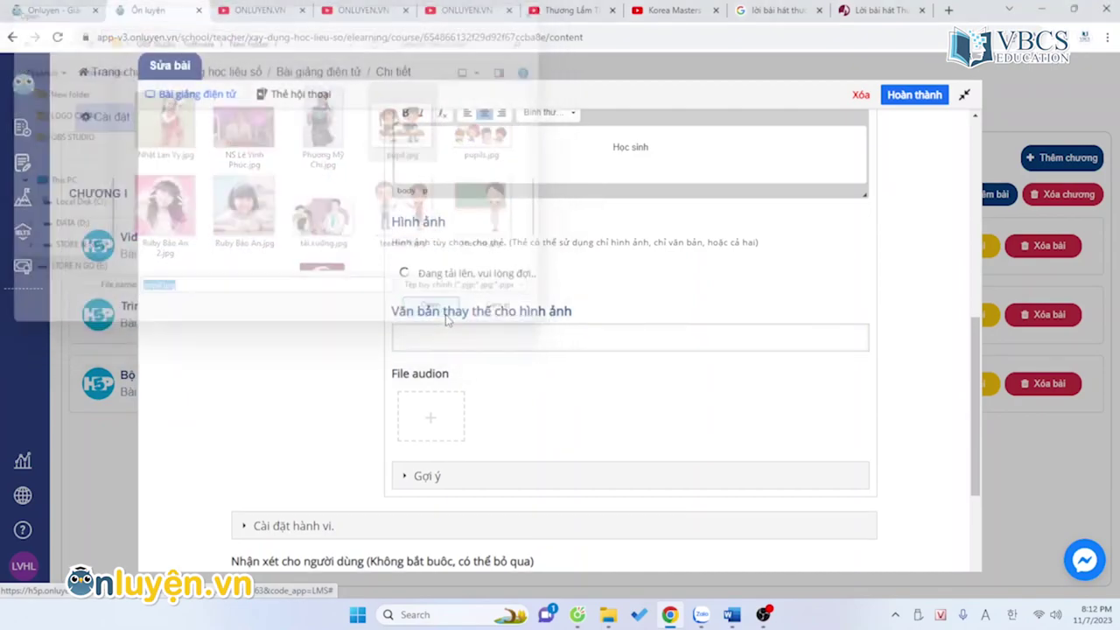
Step: Attach pupil.mp3 from the Xe công trình folder as the PUPIL card's audio
scroll(545, 333, "down", 1)
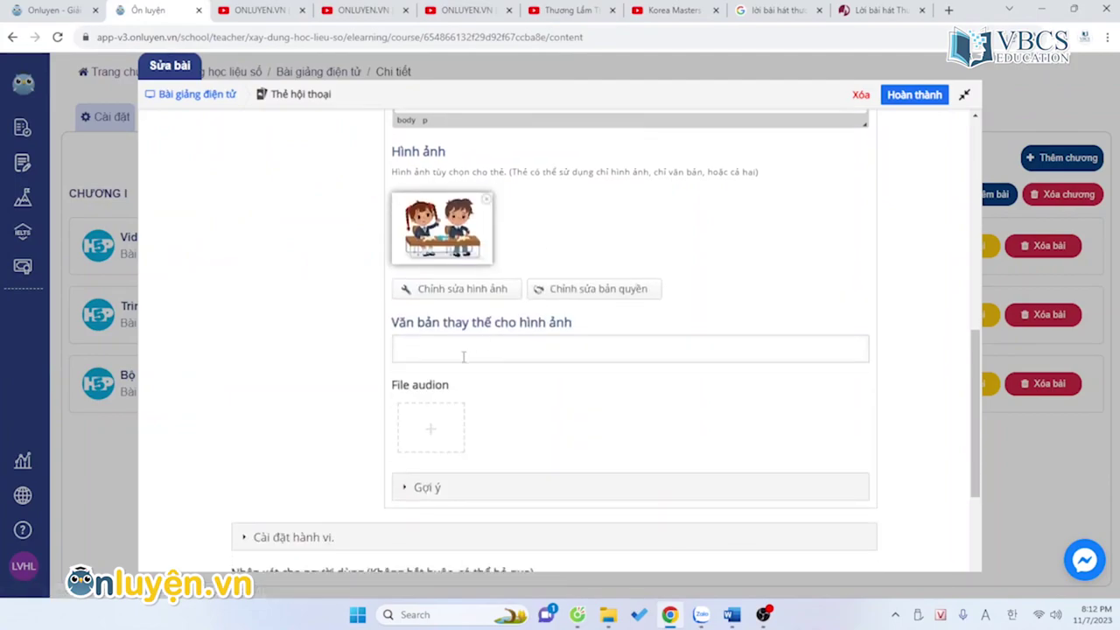
scroll(451, 367, "down", 2)
left_click(428, 297)
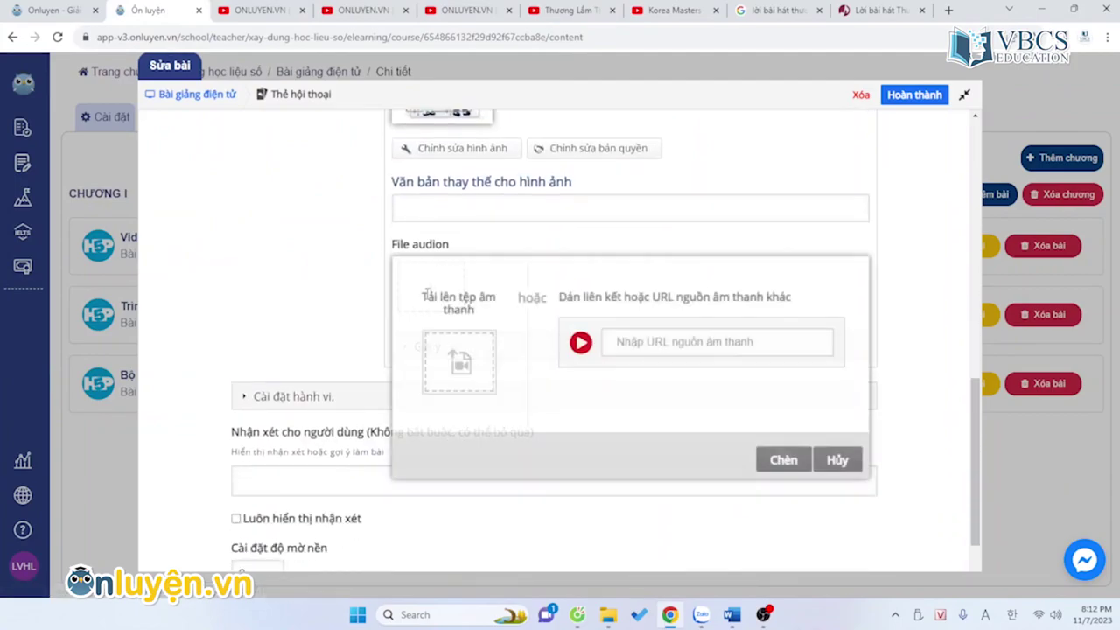
left_click(458, 361)
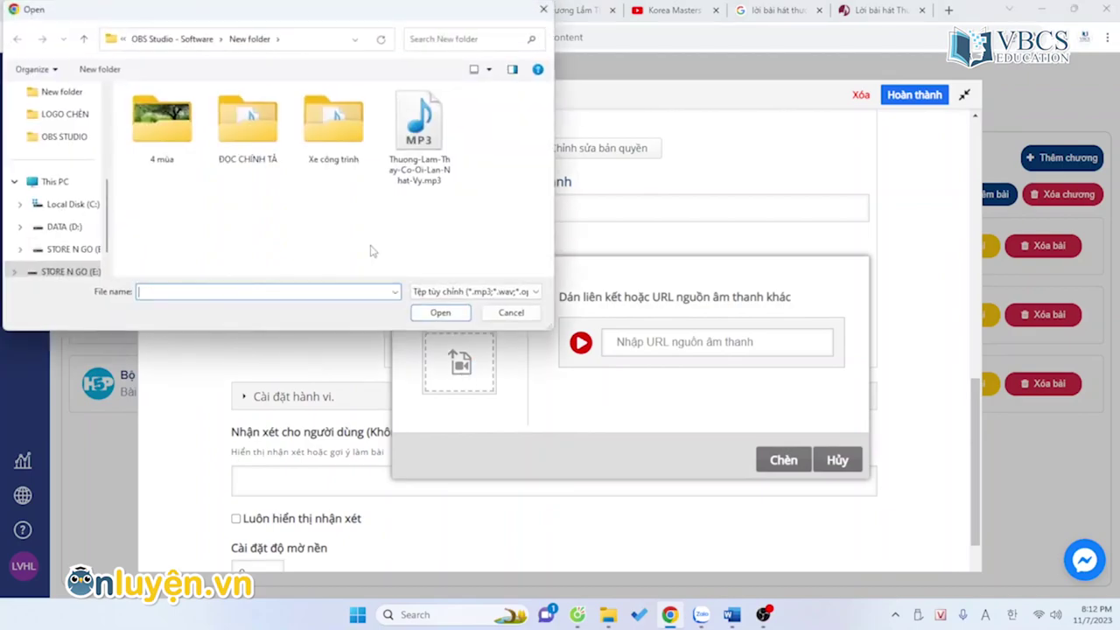
double_click(337, 165)
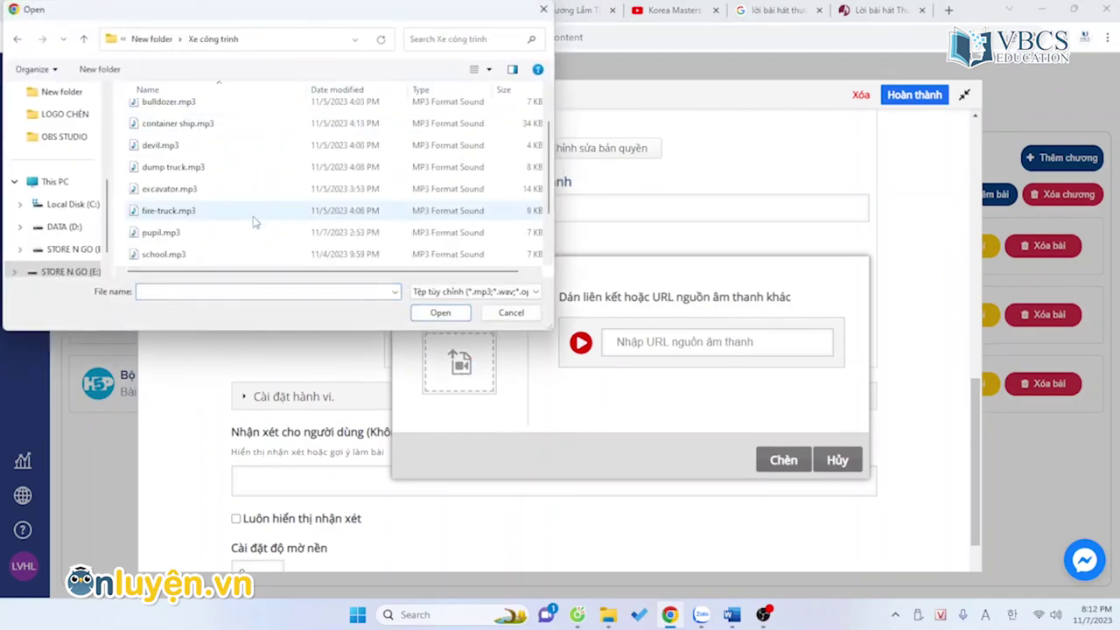
scroll(254, 222, "down", 1)
scroll(254, 223, "up", 1)
left_click(180, 219)
left_click(440, 312)
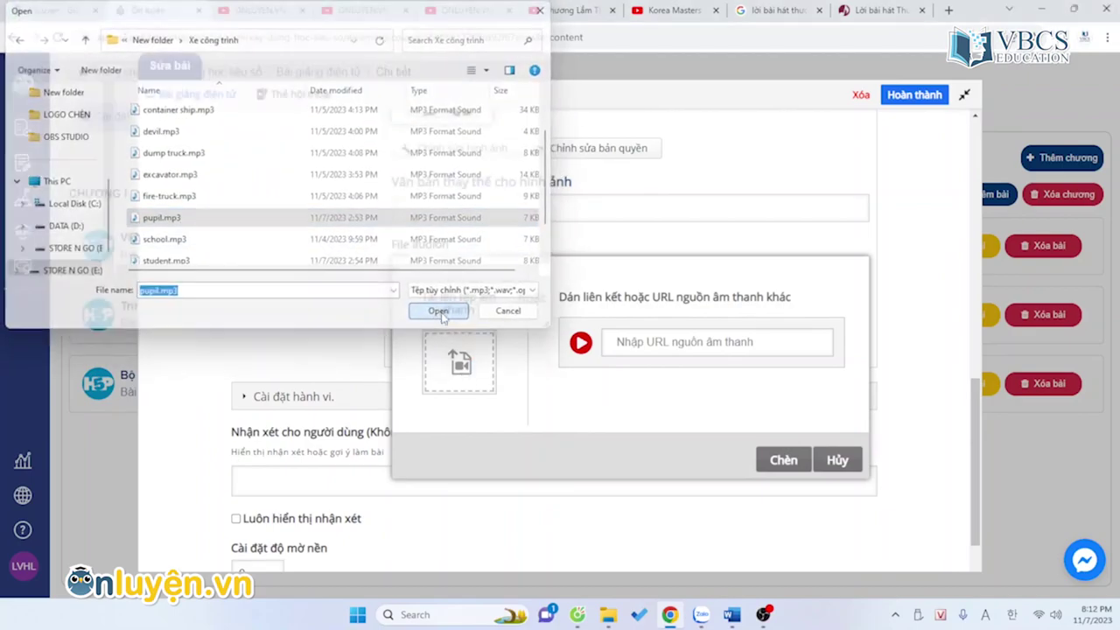
Step: Check the dialogue card form and close it with Hoàn thành, returning to the slides
scroll(587, 332, "down", 2)
scroll(586, 327, "up", 3)
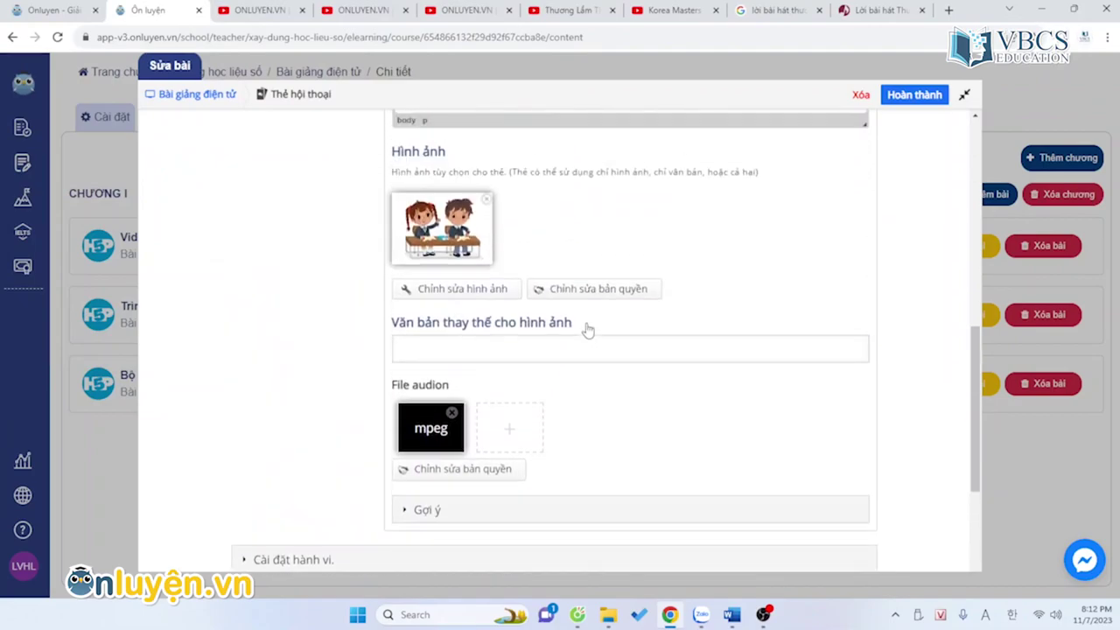
scroll(586, 326, "up", 2)
scroll(587, 320, "up", 3)
scroll(587, 320, "down", 6)
scroll(572, 373, "down", 5)
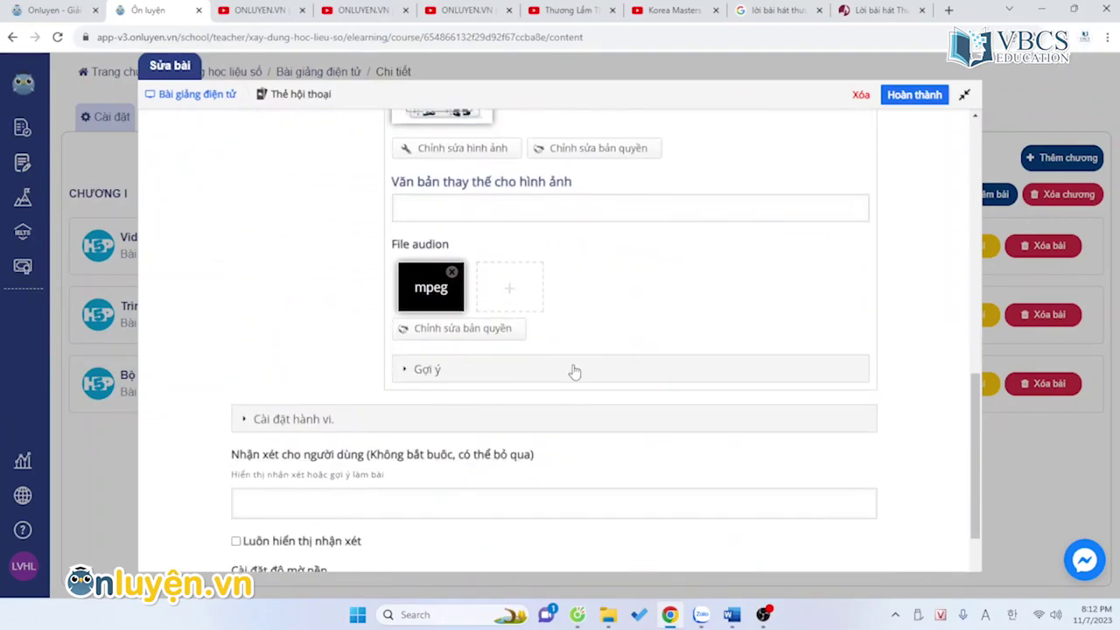
left_click(901, 96)
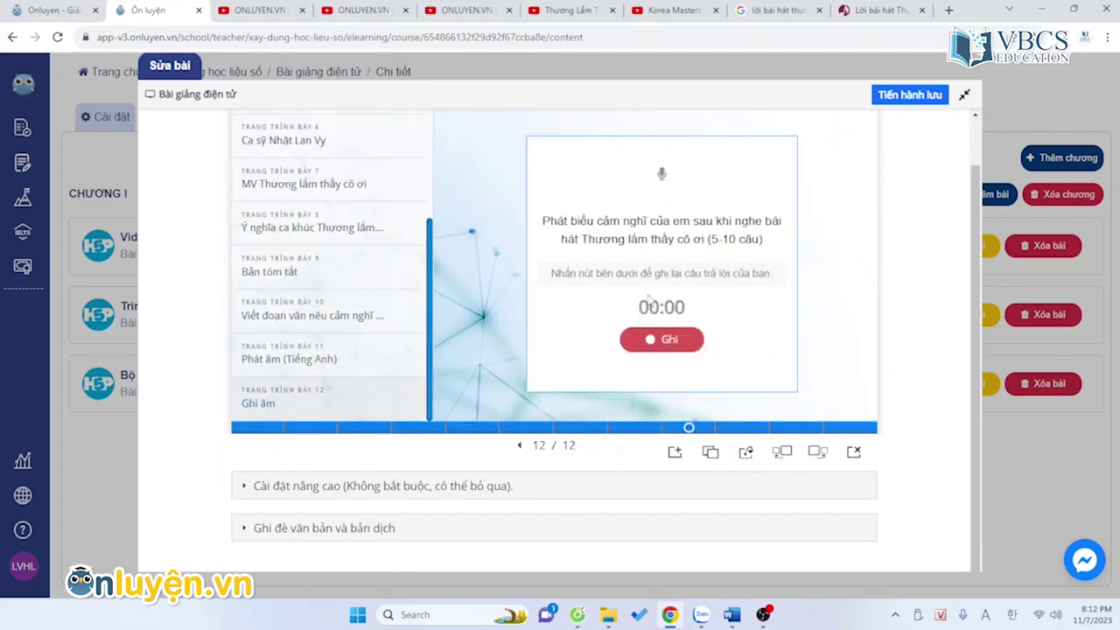
Step: Open the Máy Ghi Âm task settings to inspect its Mô tả Nhiệm vụ field
left_click(824, 133)
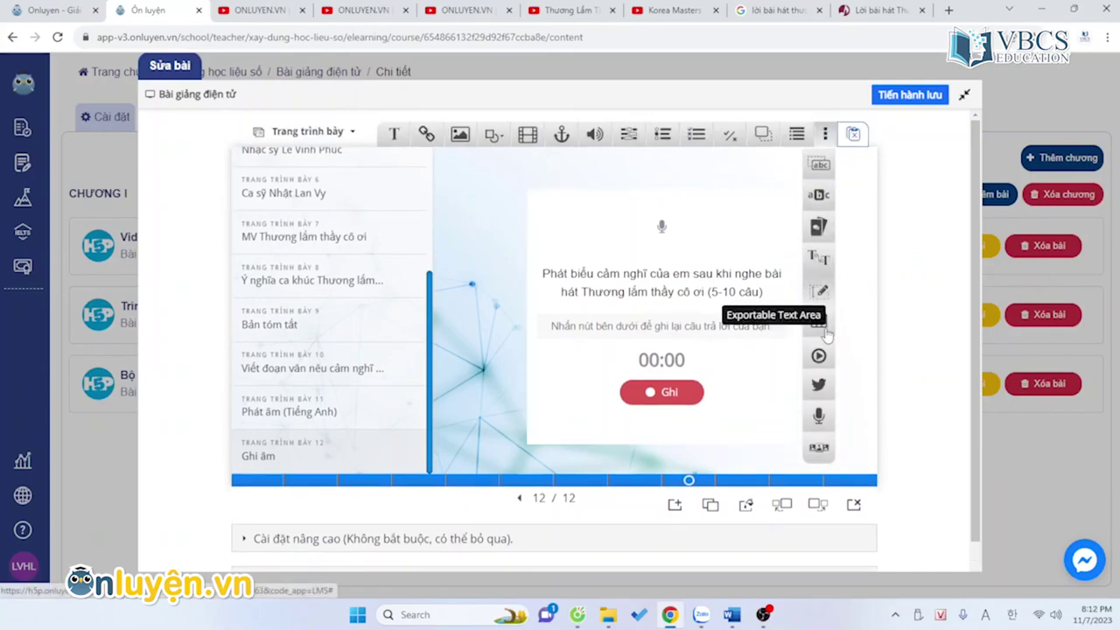
left_click(820, 418)
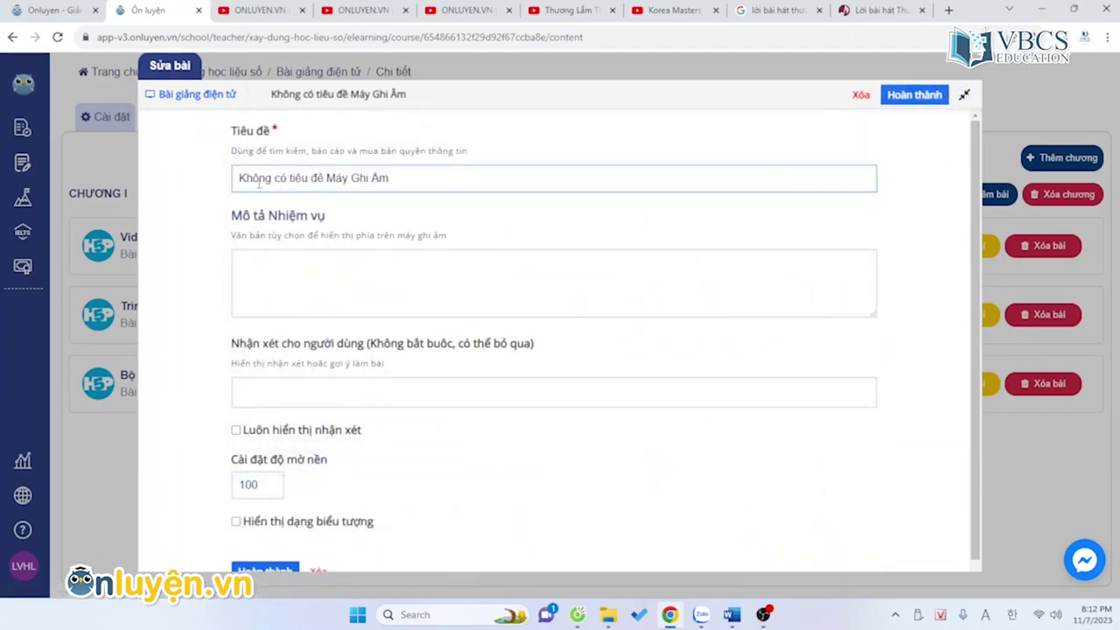
left_click_drag(229, 216, 346, 225)
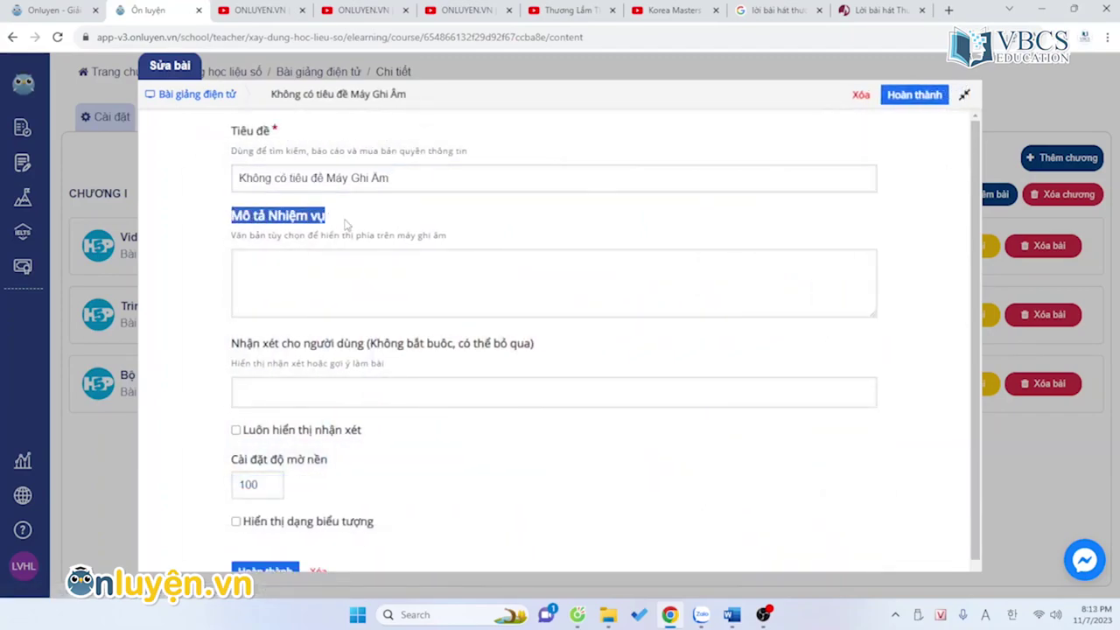
left_click(272, 273)
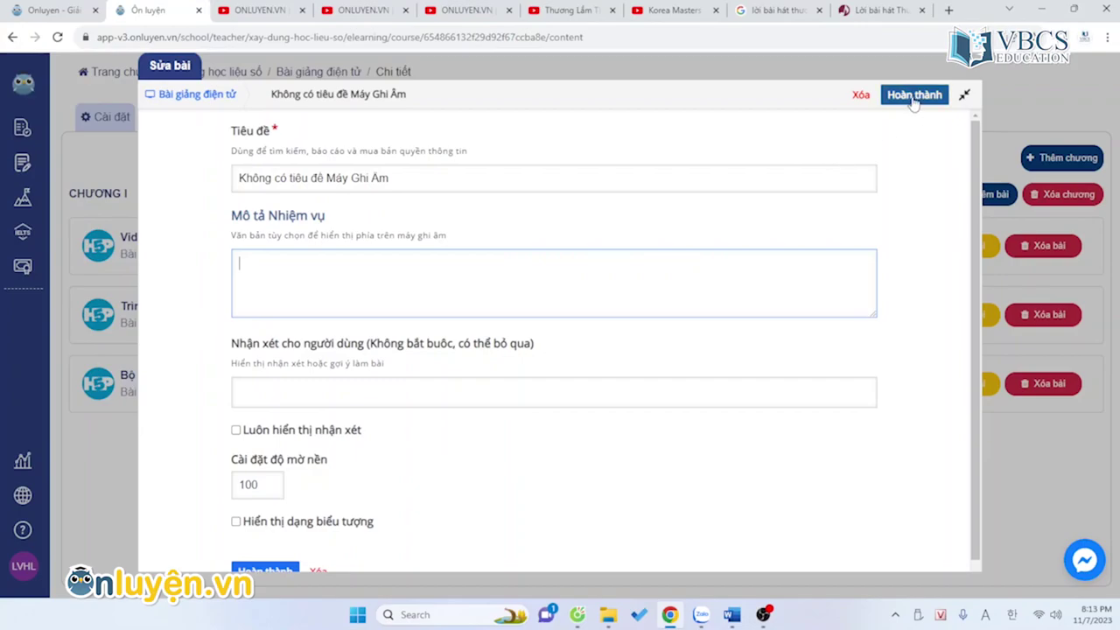
left_click(861, 94)
left_click(700, 237)
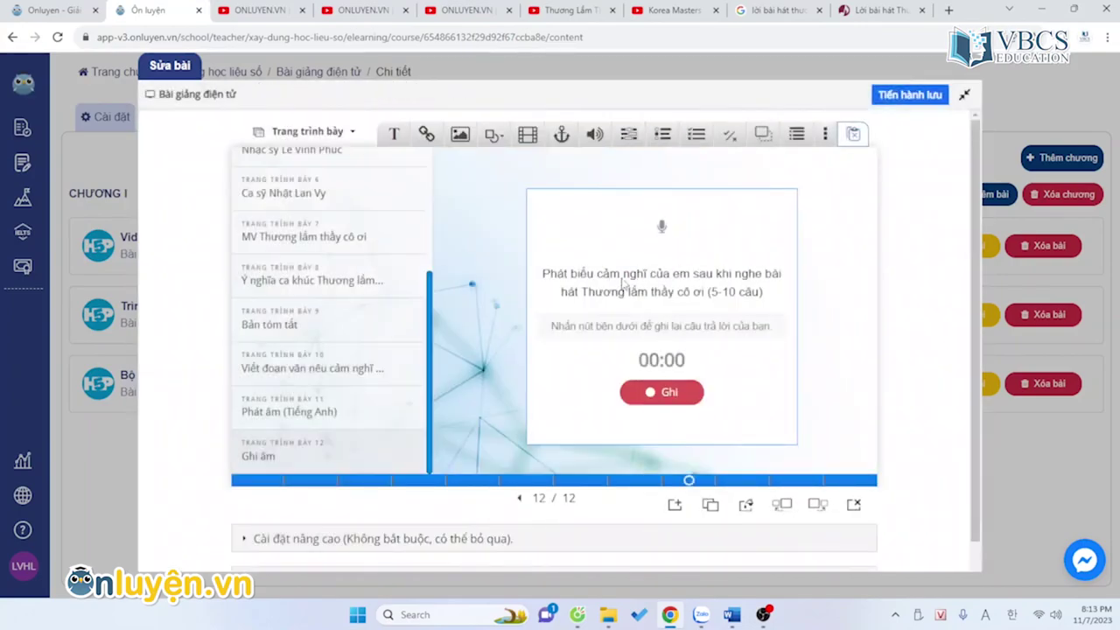
Step: Enter the 5-10 câu feelings prompt as the recorder description, apply it, and save the lesson
double_click(610, 288)
left_click_drag(240, 277, 747, 278)
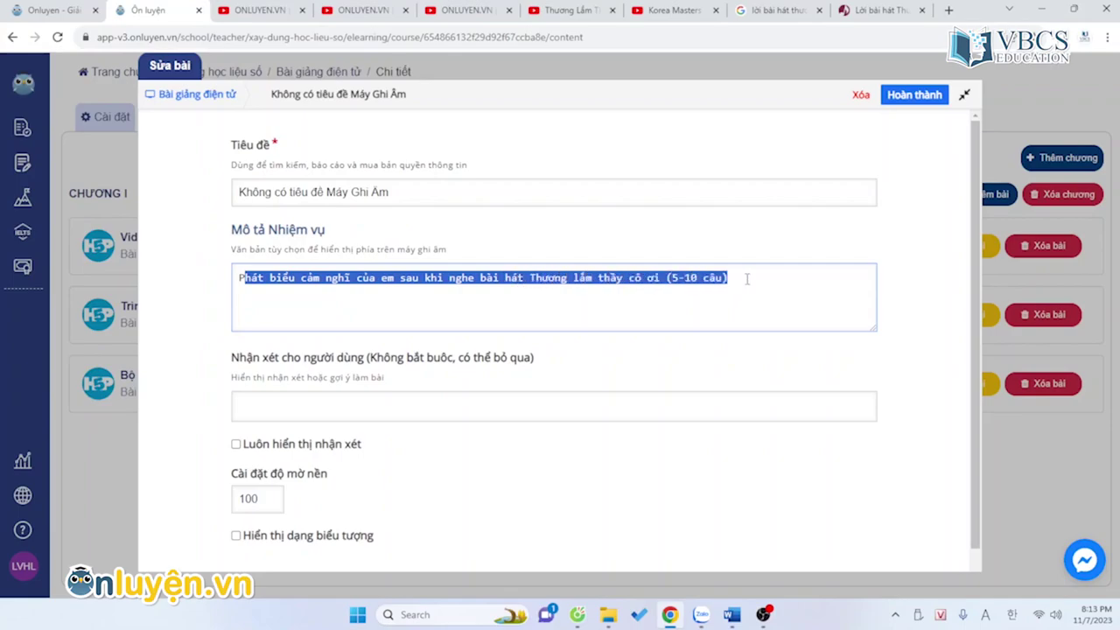
left_click(687, 287)
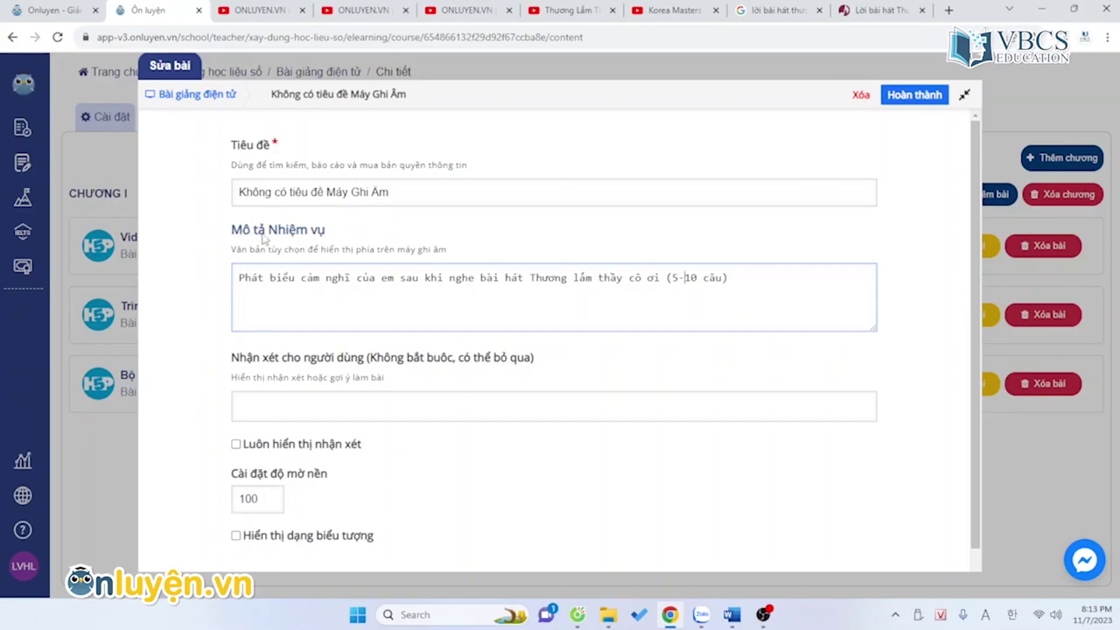
left_click(919, 94)
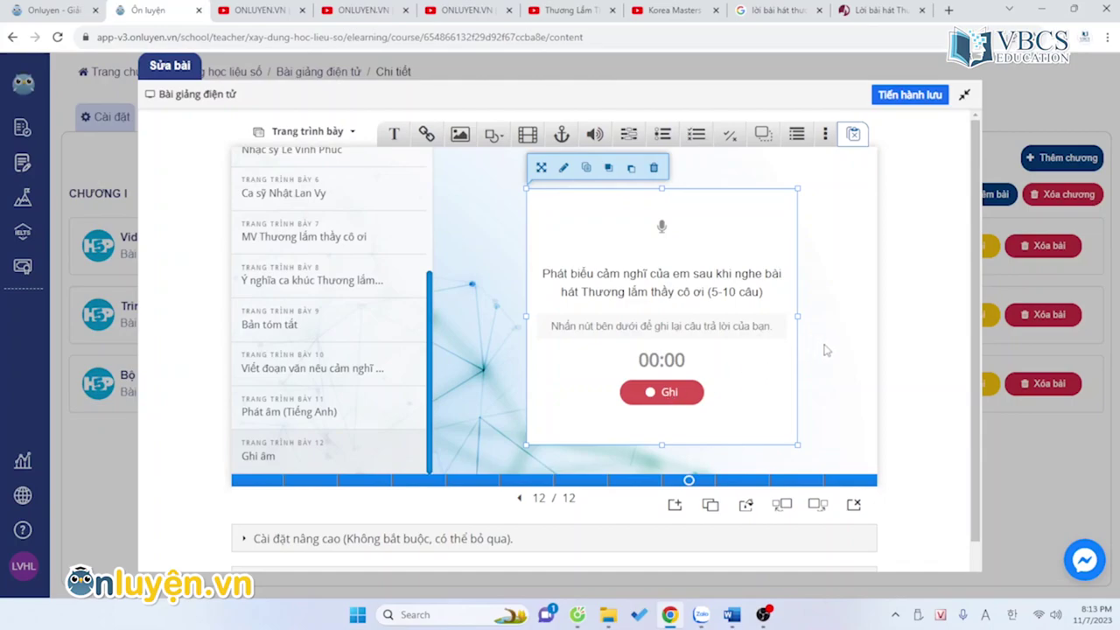
scroll(825, 350, "down", 1)
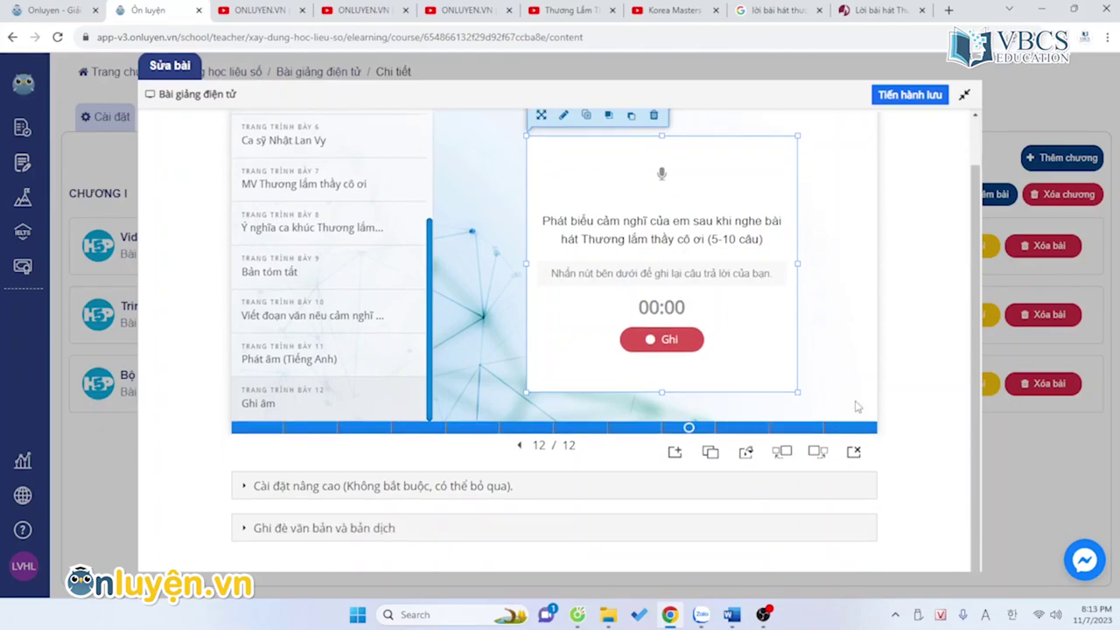
scroll(766, 375, "up", 1)
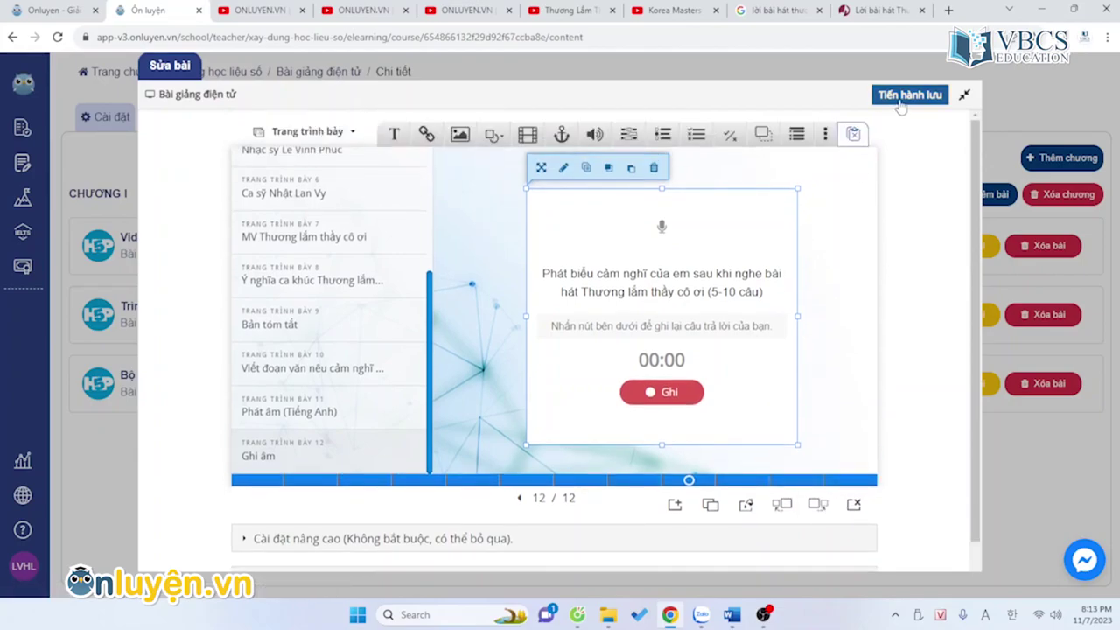
left_click(902, 97)
Step: Close Sửa bài, open the Trình bày khóa học preview and view the lyrics slide
left_click(724, 397)
left_click(205, 315)
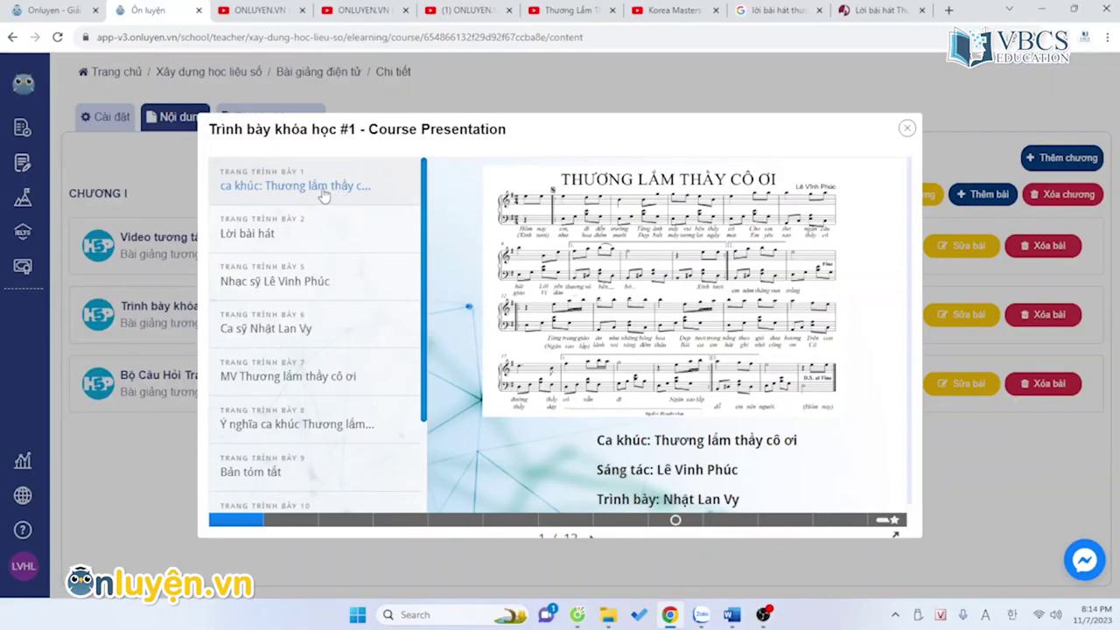
left_click(327, 233)
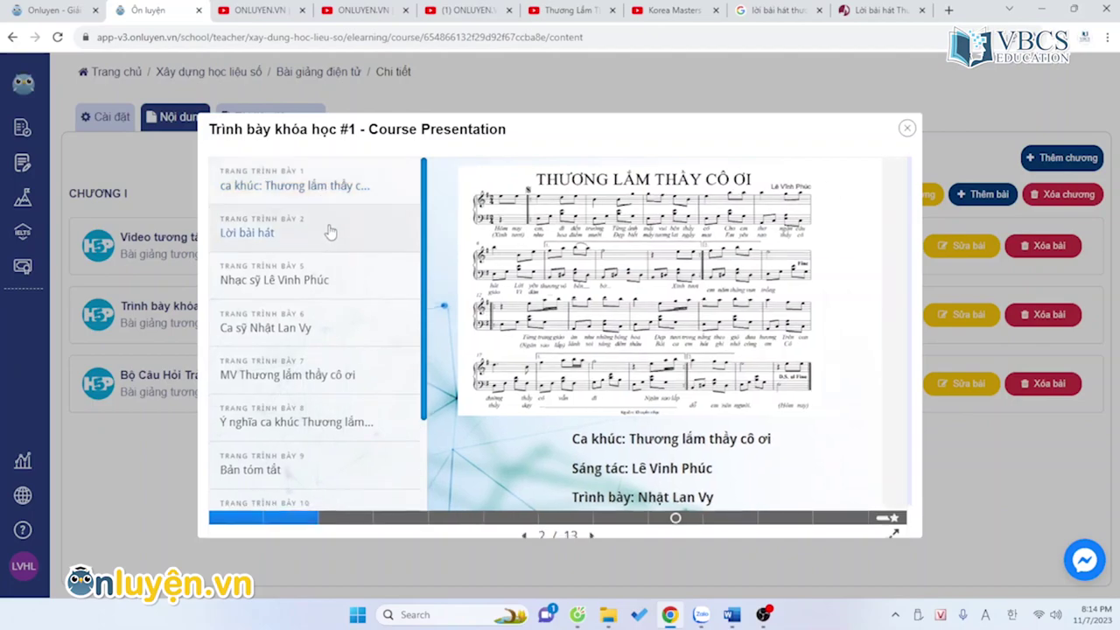
left_click(306, 201)
left_click(286, 234)
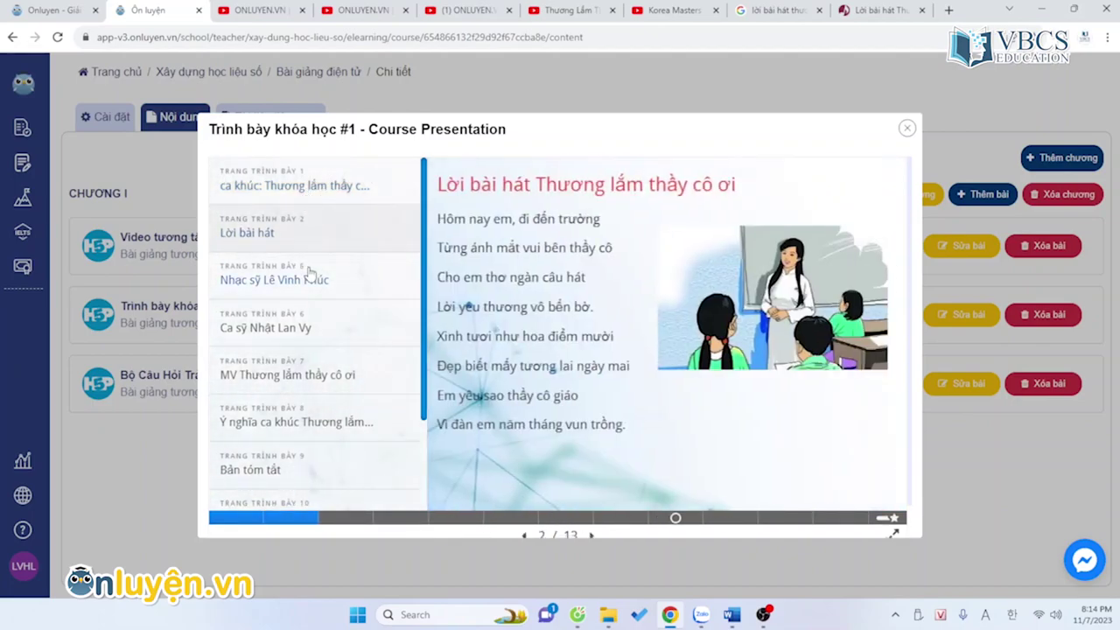
Step: Browse the composer Lê Vinh Phúc, lyrics, MV and song meaning slides
left_click(310, 280)
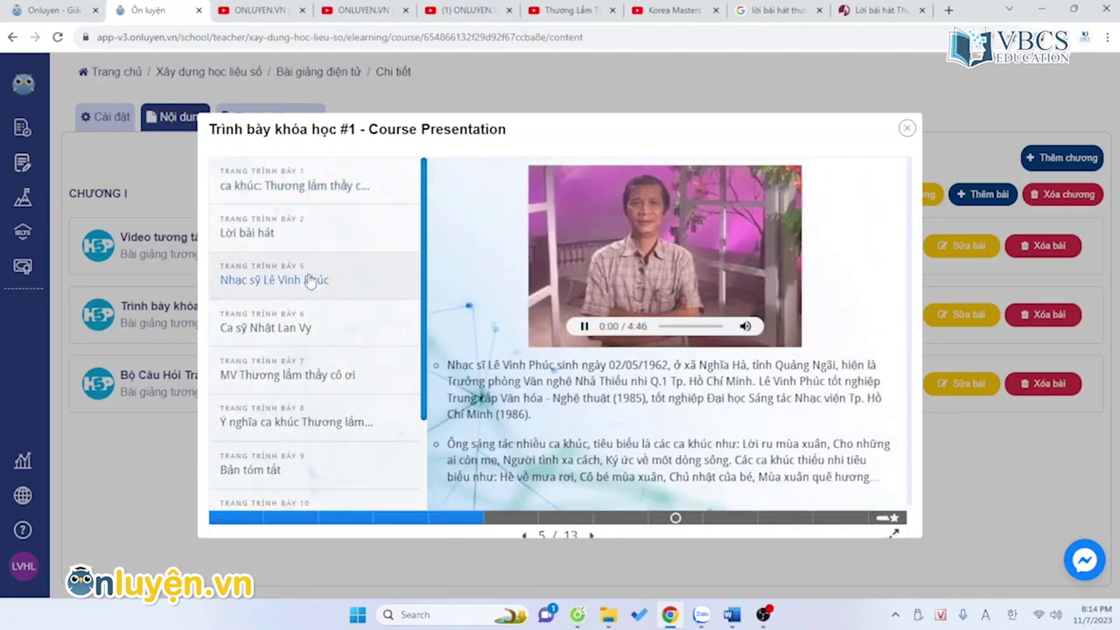
left_click(274, 235)
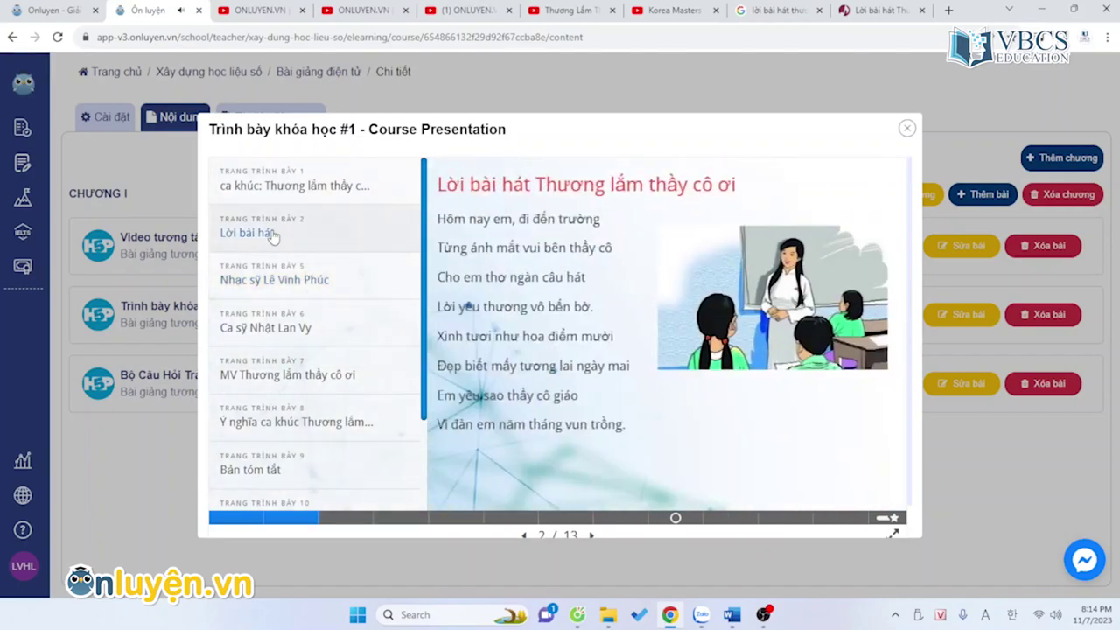
left_click(315, 282)
left_click(283, 240)
scroll(412, 280, "down", 3)
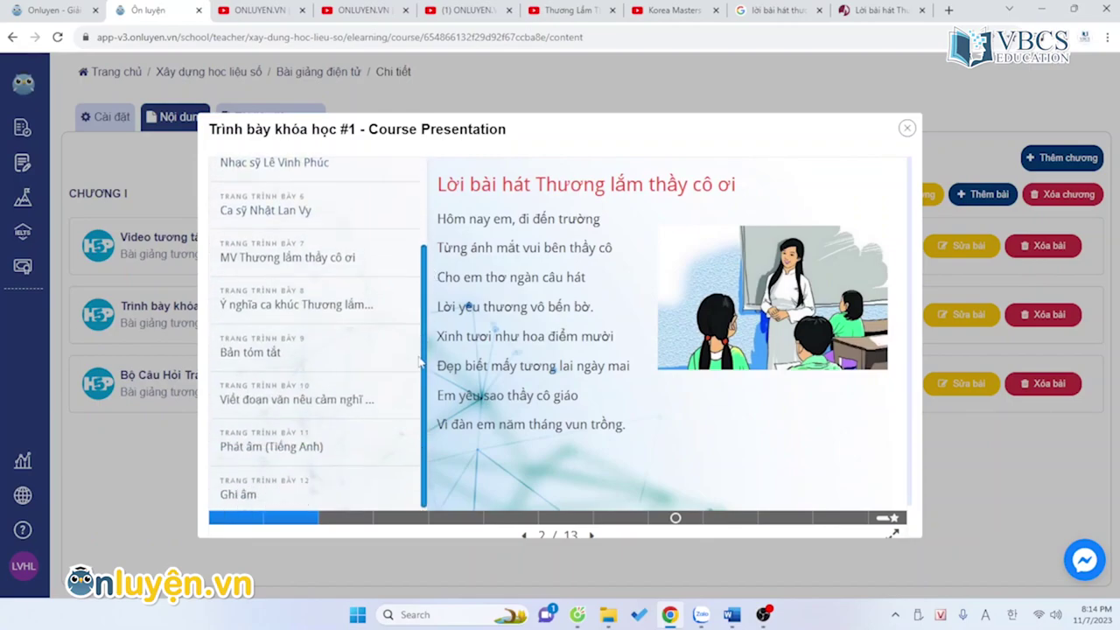
left_click(295, 253)
scroll(297, 258, "up", 3)
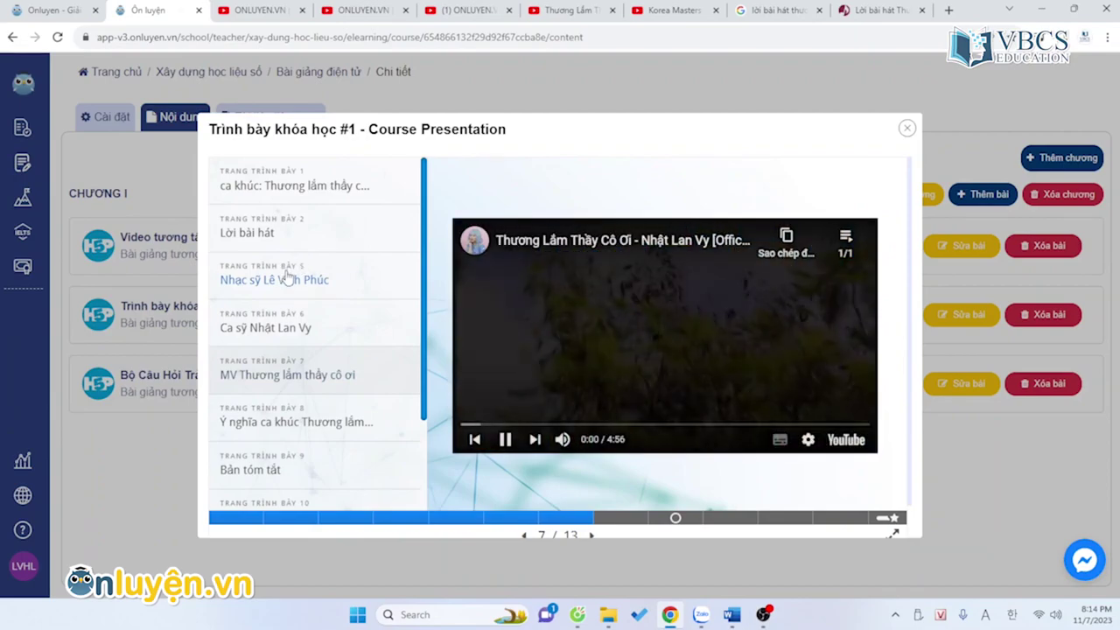
left_click(287, 278)
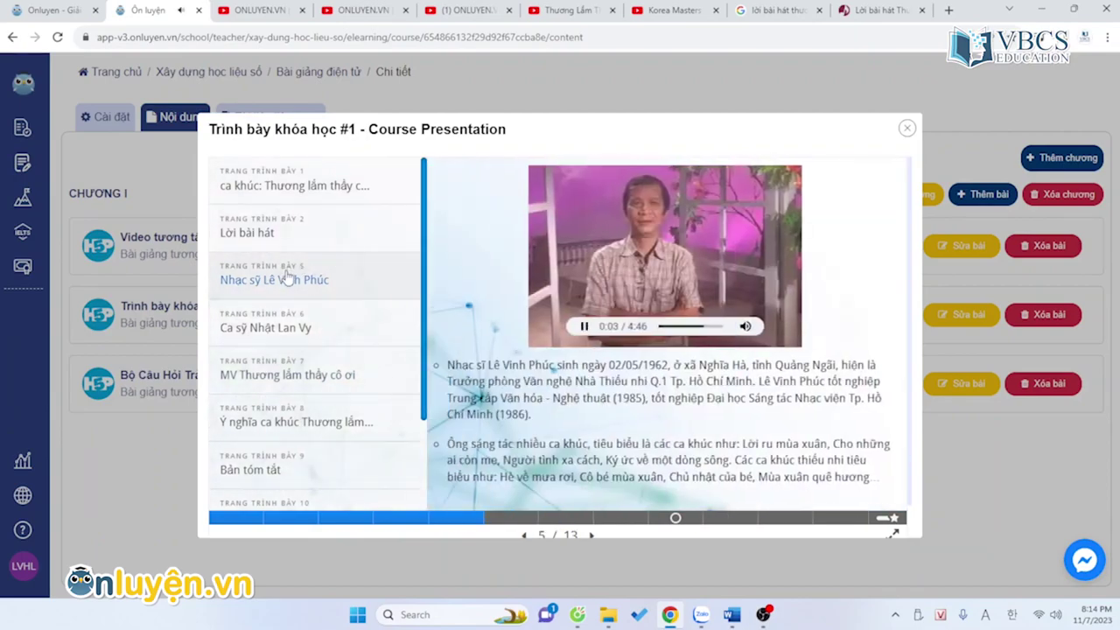
left_click(313, 421)
Step: Answer the Bản tóm tắt quiz with Lê Vinh Phúc, pupils' love for teachers and Xuân Nghi, then go to slide 10
left_click(331, 398)
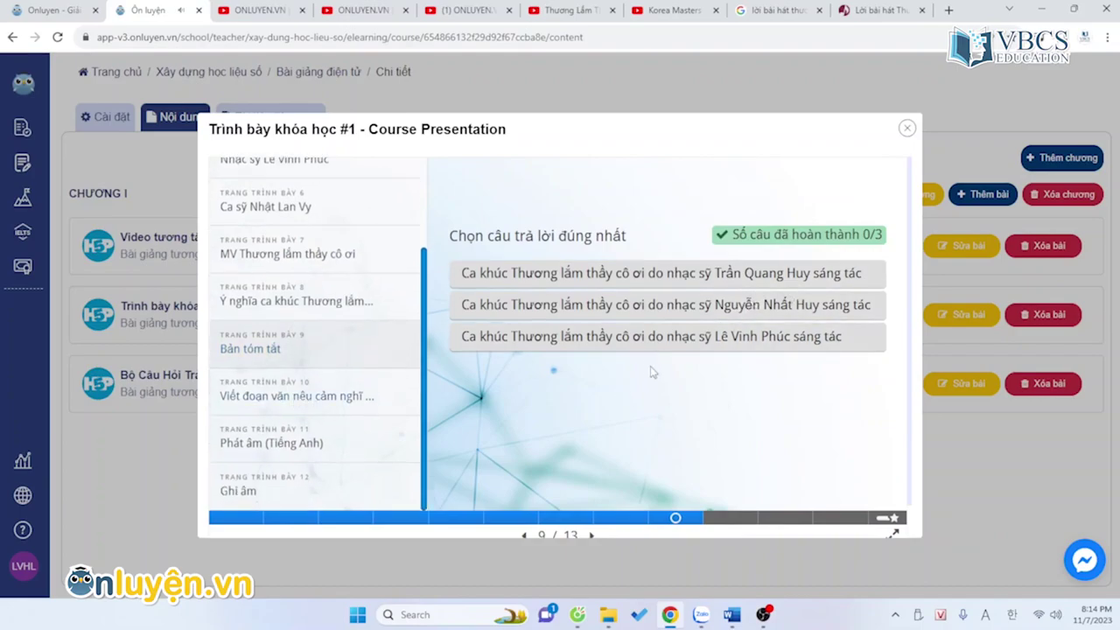
left_click(693, 345)
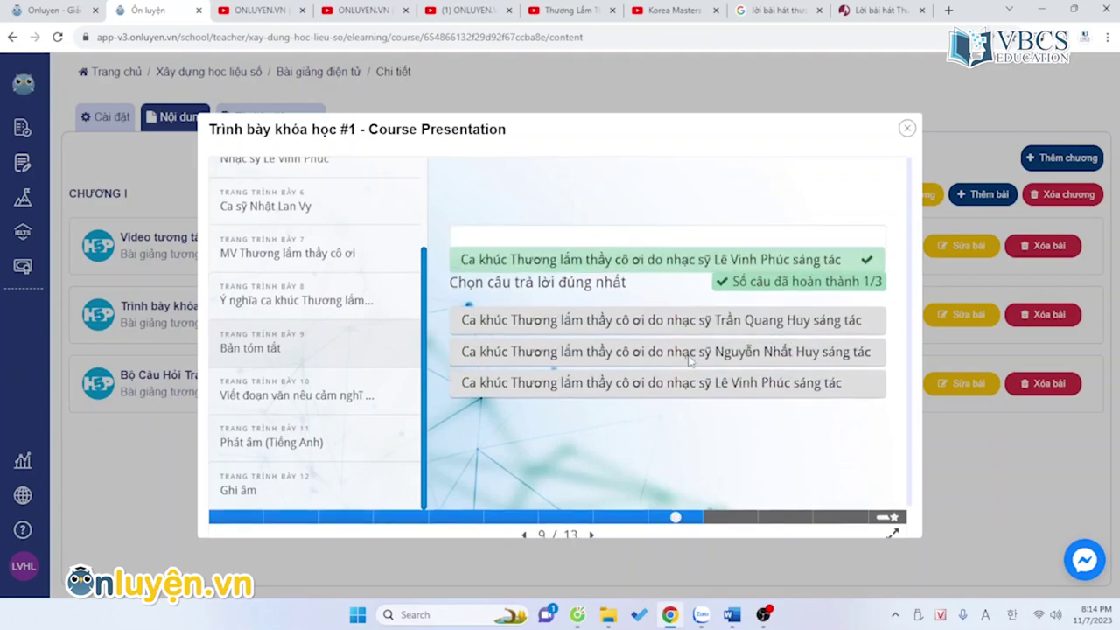
left_click(687, 386)
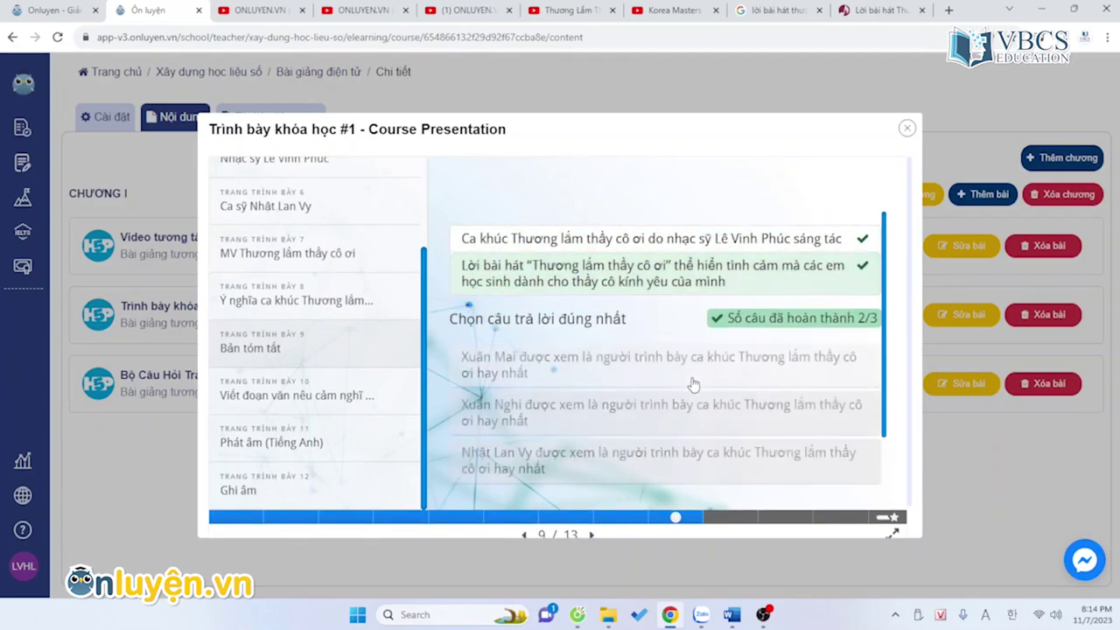
left_click(676, 418)
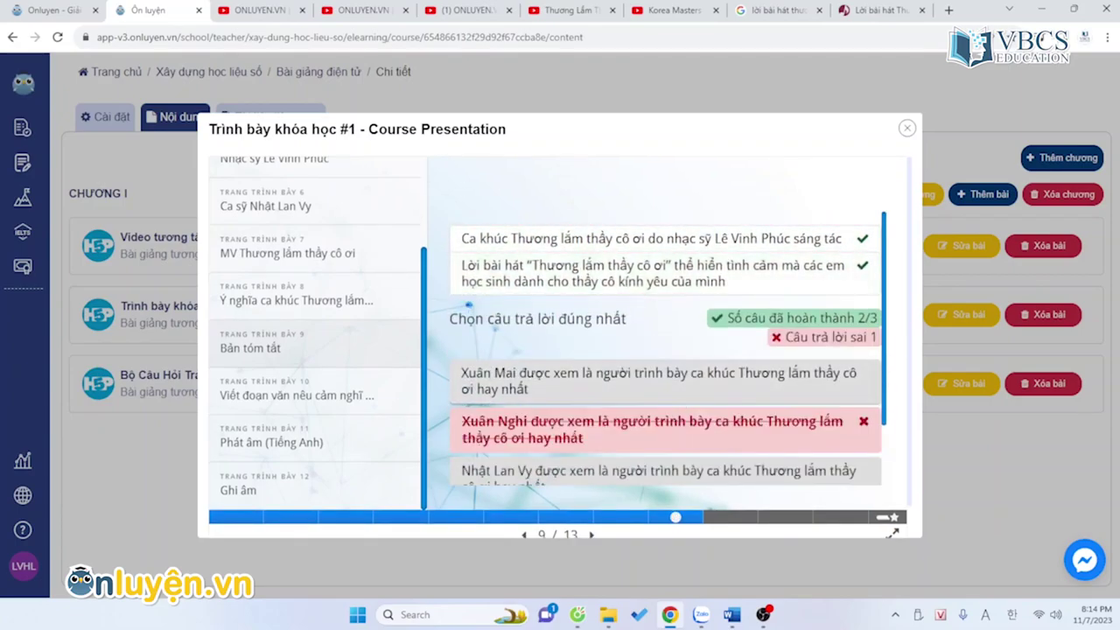
scroll(759, 353, "down", 2)
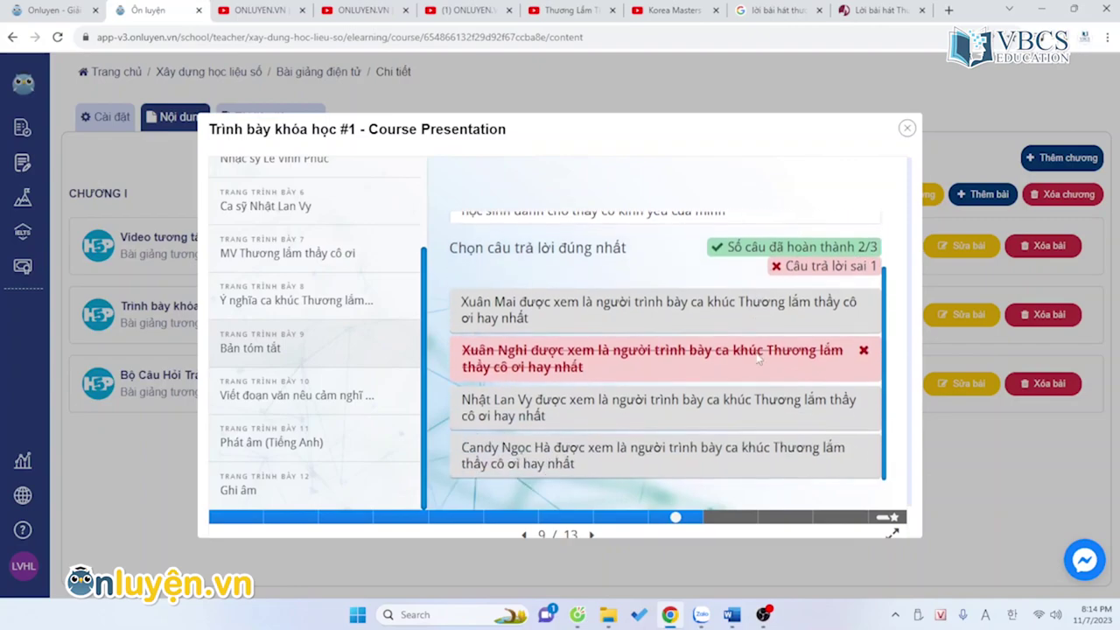
left_click(276, 396)
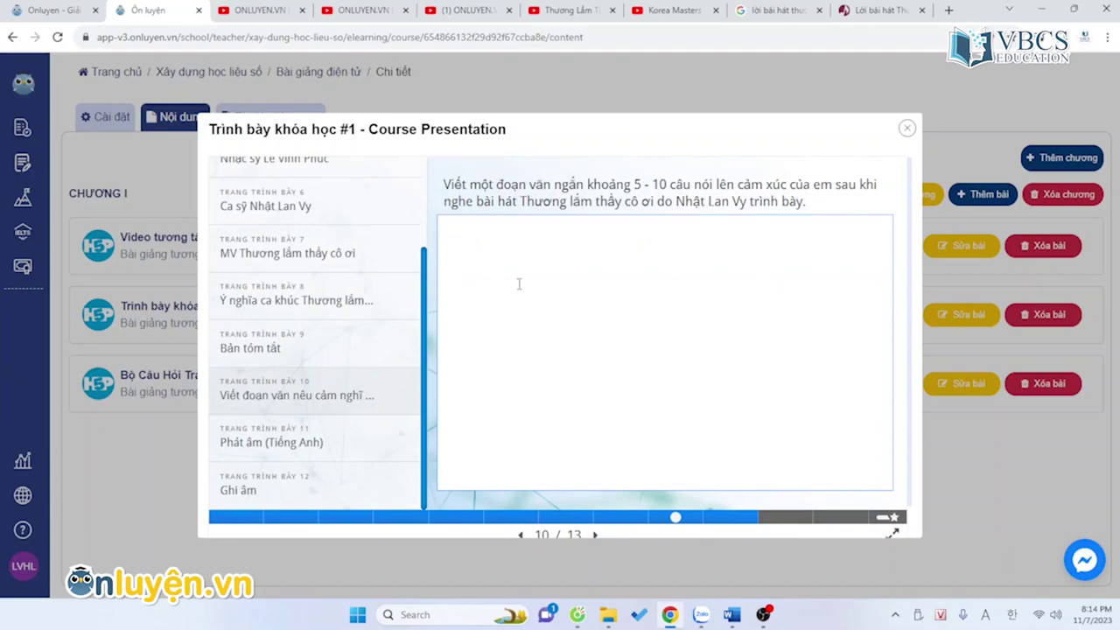
Step: Type random test characters into slide 10's answer box, then go to the Phát âm (Tiếng Anh) slide
type("sdkgshgsjsmdghz,jkdfgkaflhzxm")
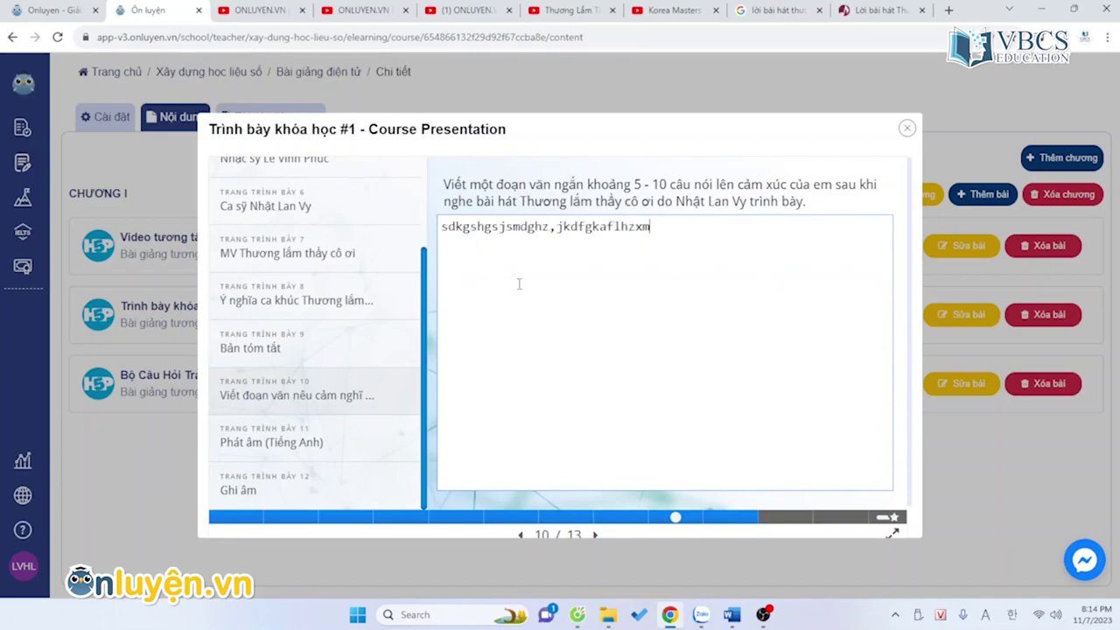
type(" ZSvbsdbghaerhsEgs")
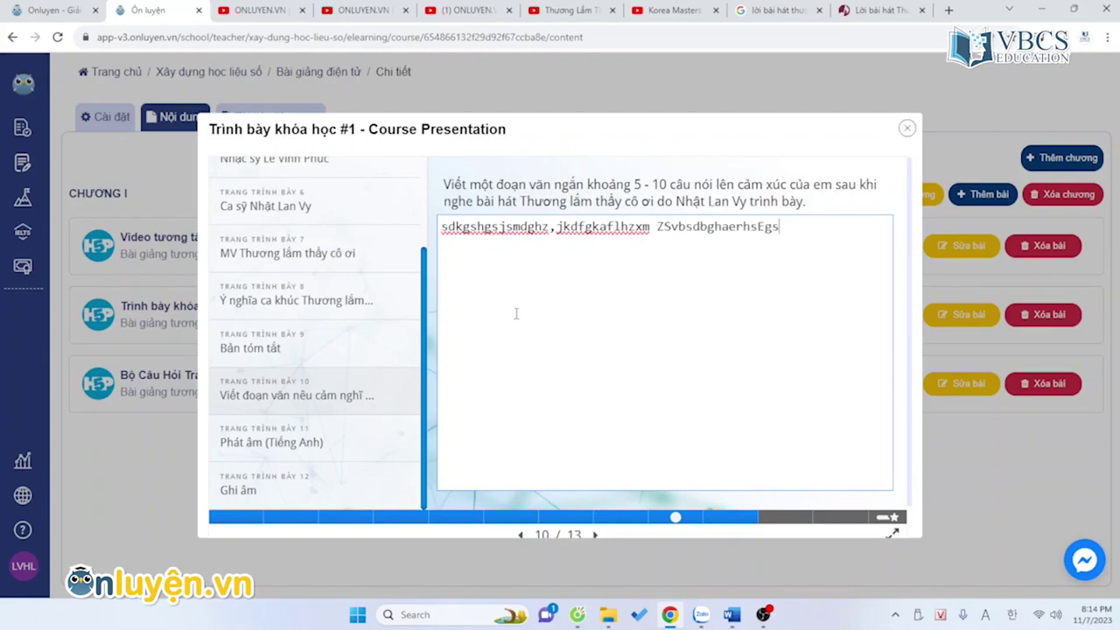
type("zdgag")
left_click(302, 448)
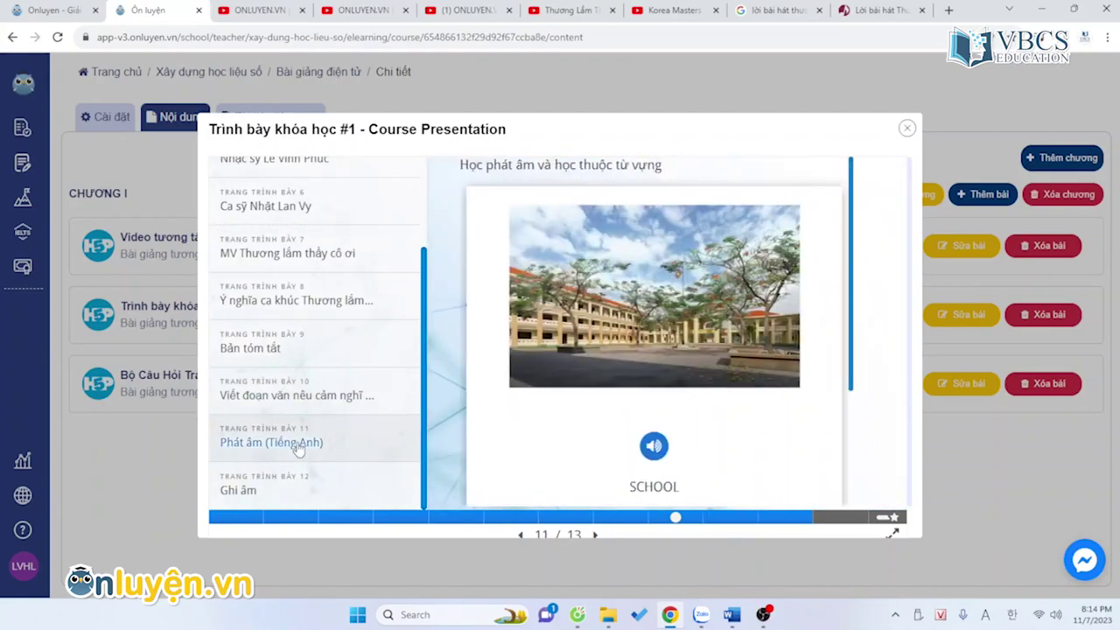
Step: Play the SCHOOL card's audio and flip it to 'Trường học'
scroll(646, 332, "down", 2)
left_click(654, 306)
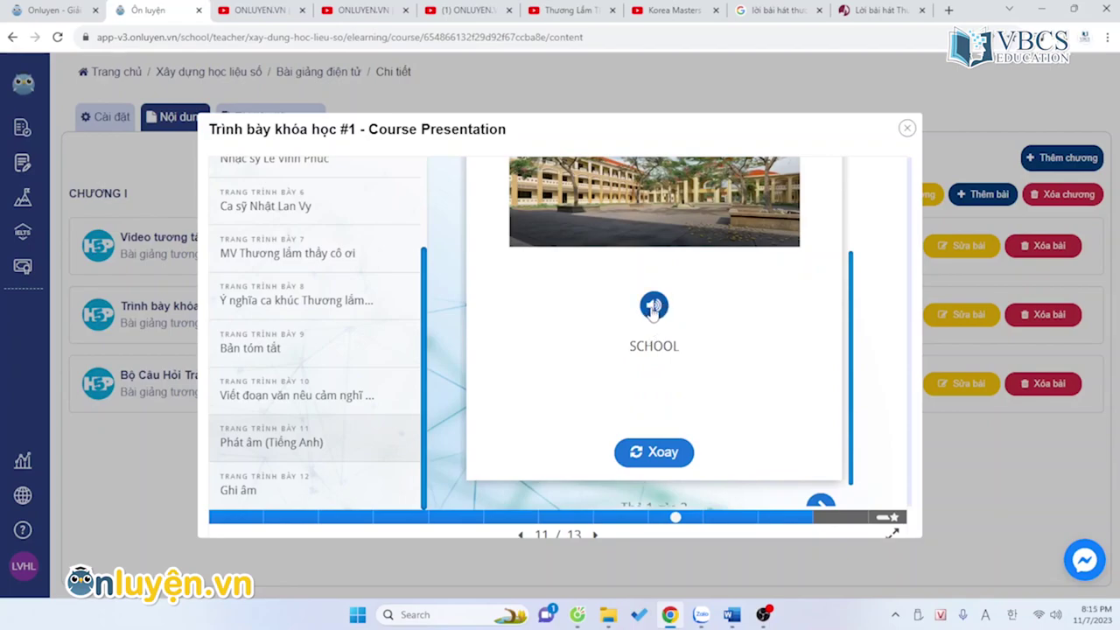
scroll(675, 451, "down", 1)
left_click(664, 422)
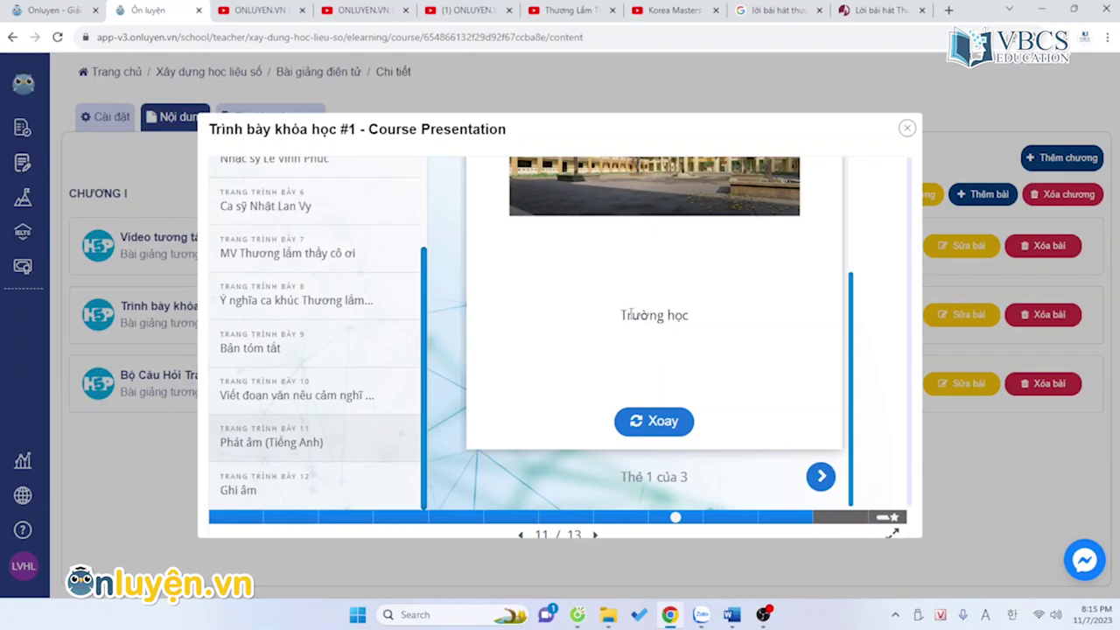
left_click_drag(622, 315, 707, 318)
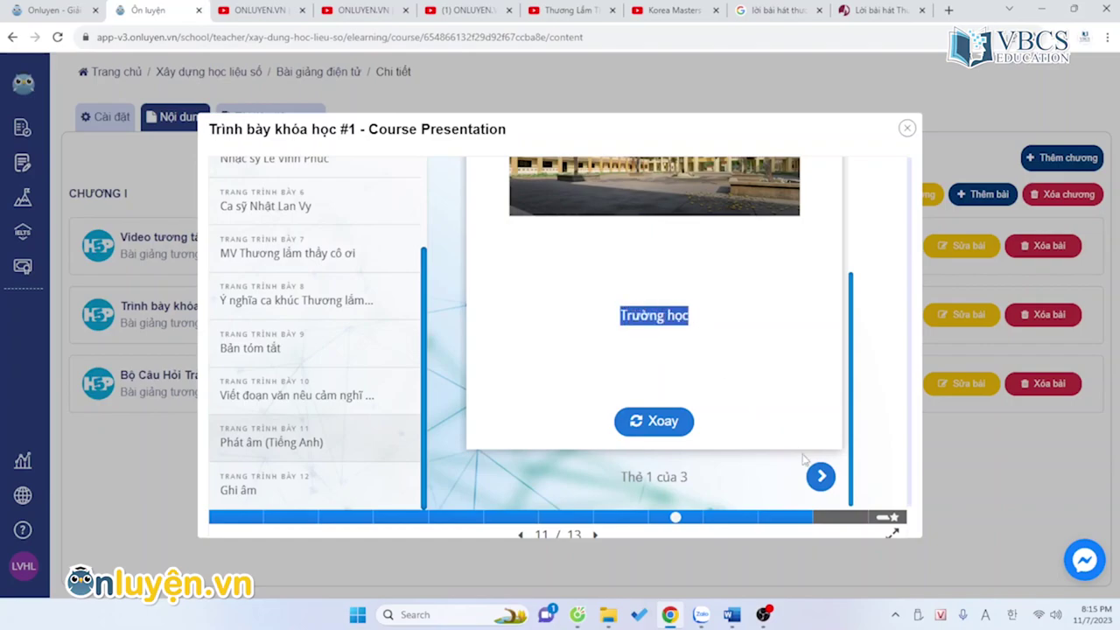
Step: Advance to the TEACHER card, play its audio and flip it to its meaning
left_click(821, 476)
left_click(654, 333)
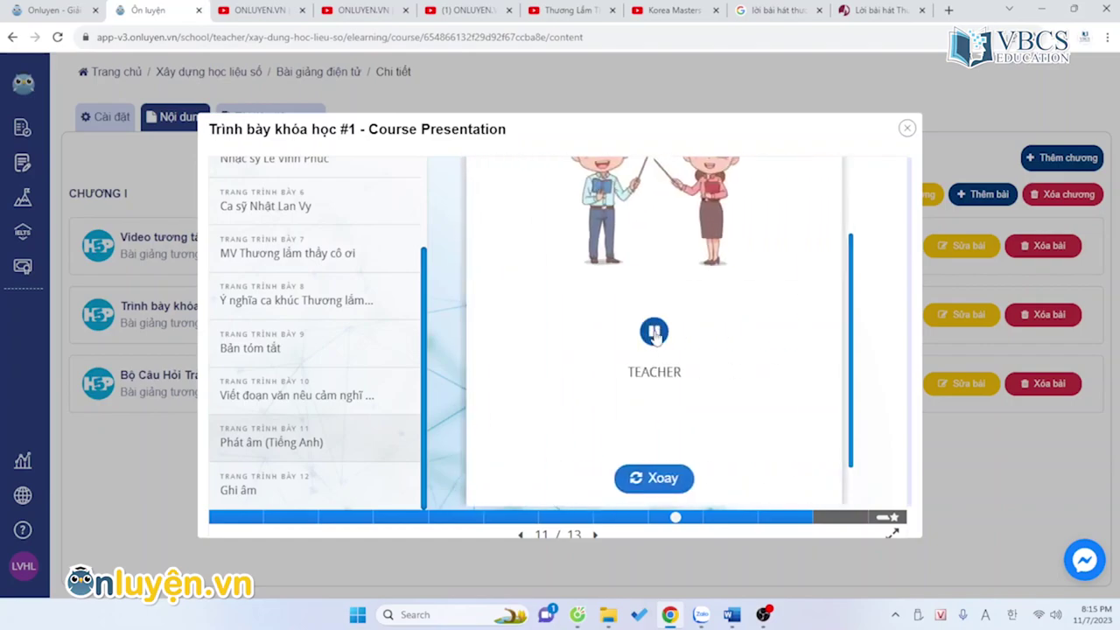
scroll(691, 376, "down", 1)
left_click(654, 423)
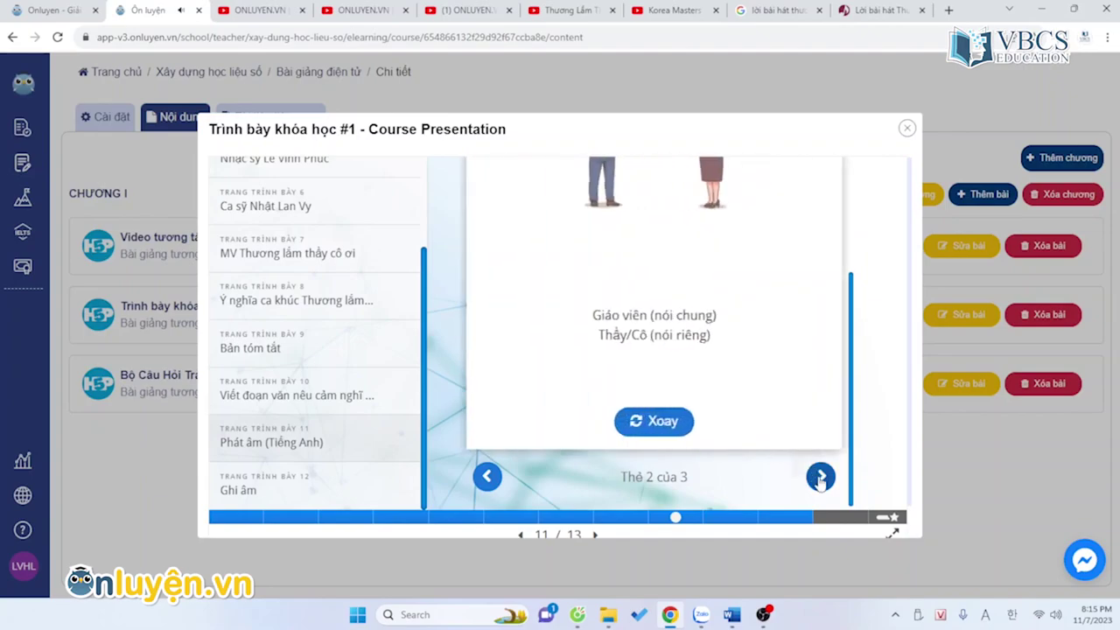
left_click(821, 477)
Step: Play the PUPIL card's audio and flip it to 'Học sinh'
scroll(674, 409, "up", 1)
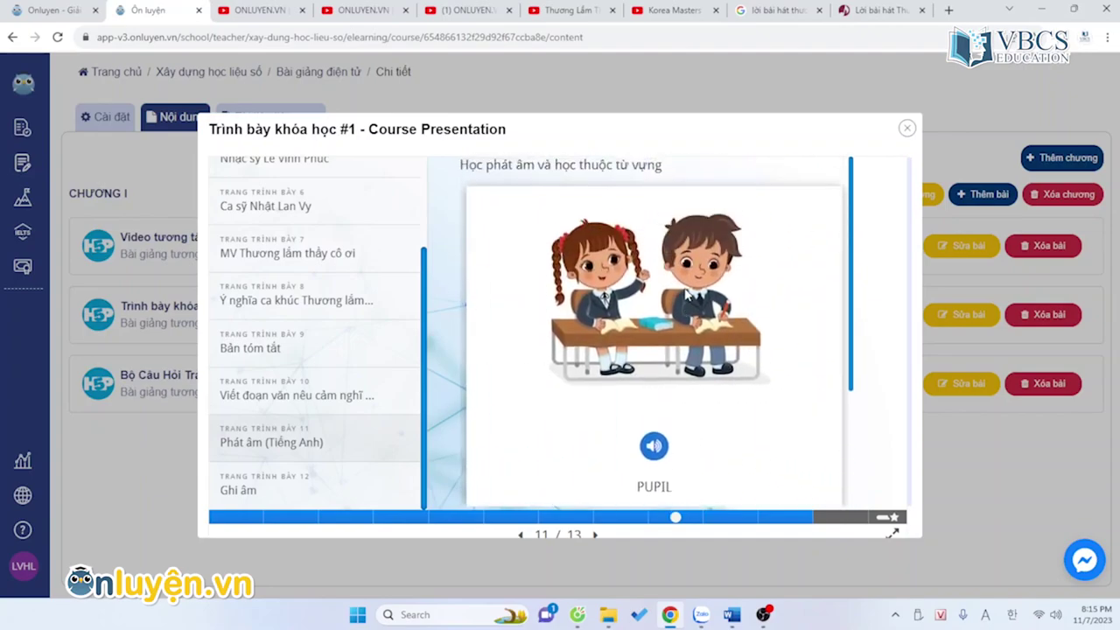
scroll(686, 395, "down", 2)
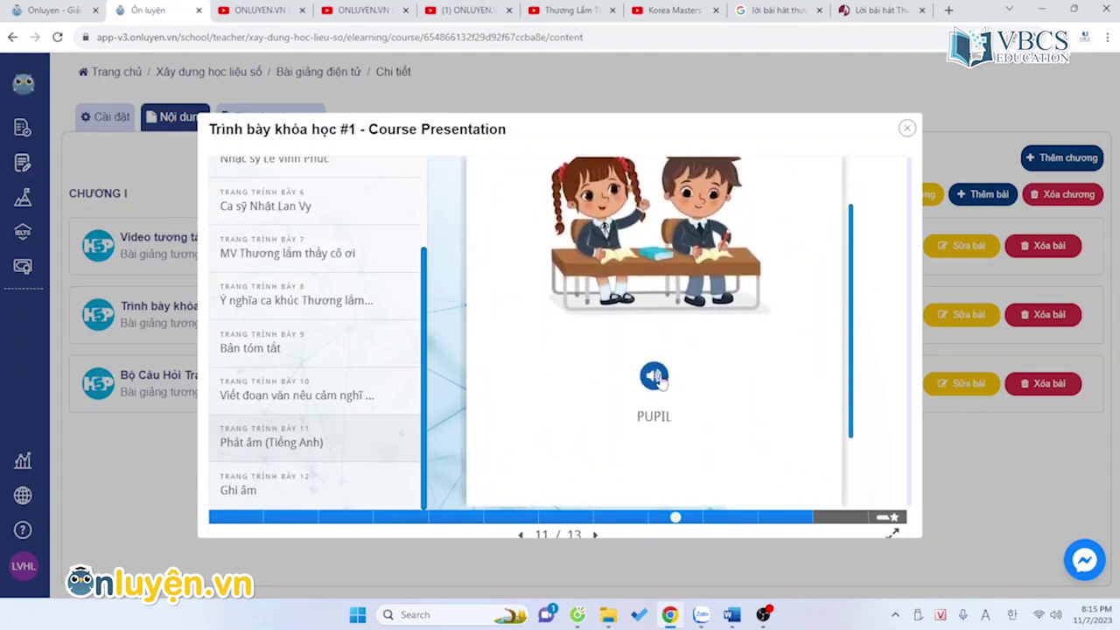
scroll(734, 345, "down", 2)
left_click(655, 280)
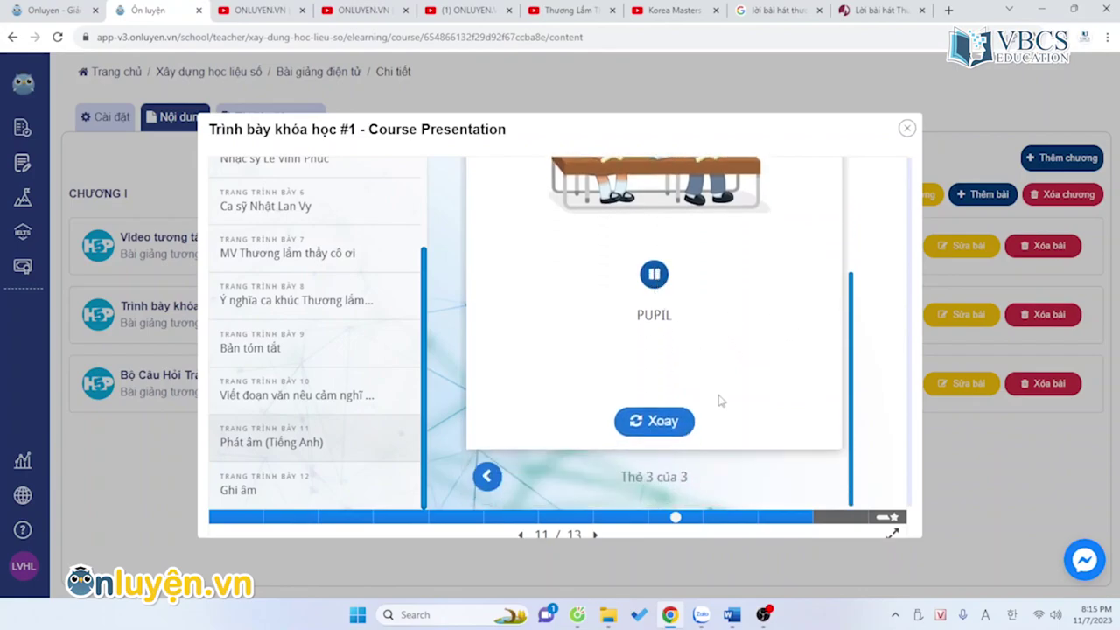
left_click(661, 428)
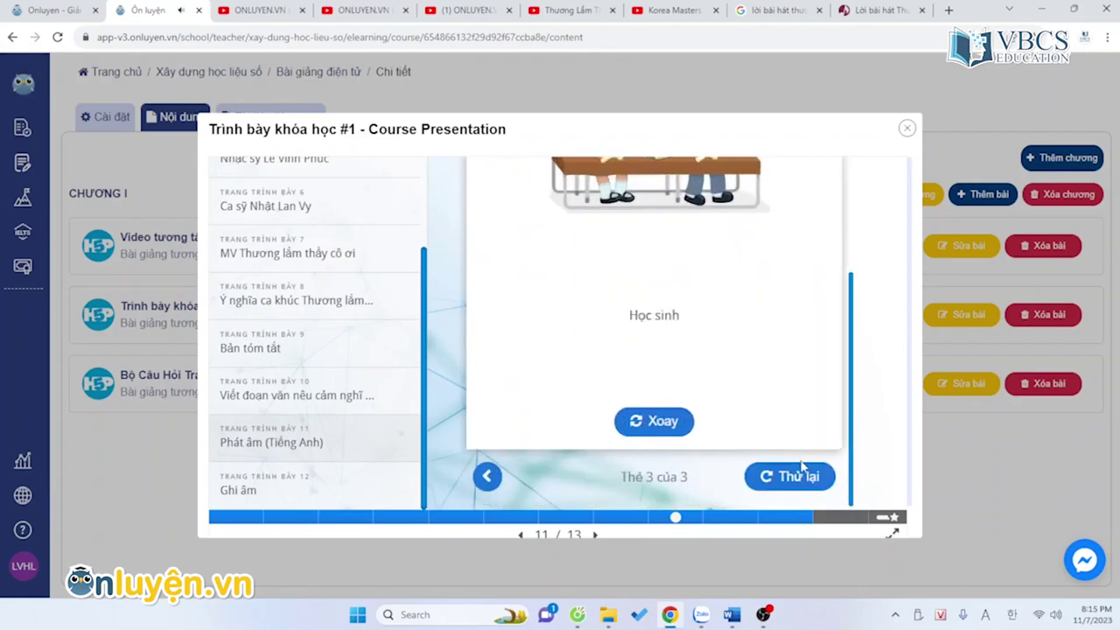
scroll(295, 451, "down", 1)
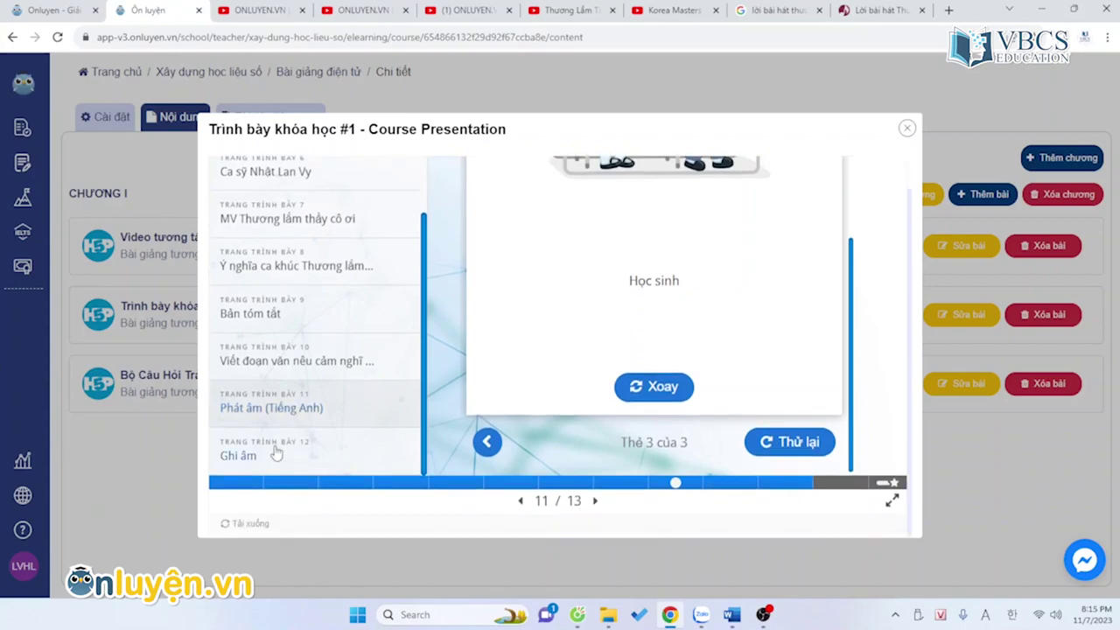
Step: On slide 12 Ghi âm, record a spoken answer, pause, and finish the recording
left_click(276, 452)
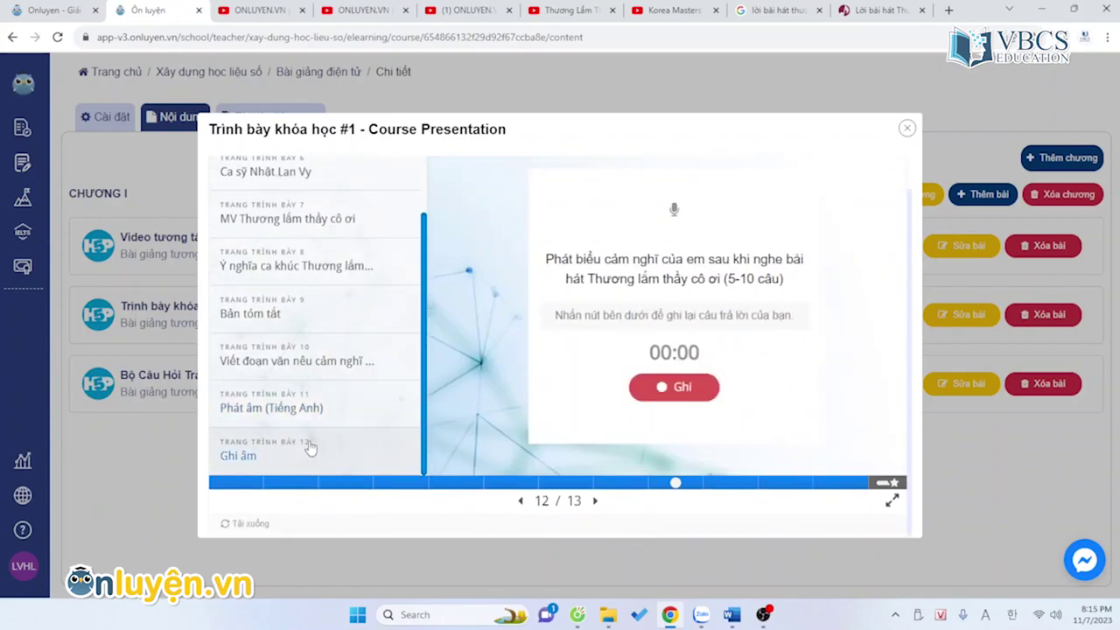
left_click(685, 390)
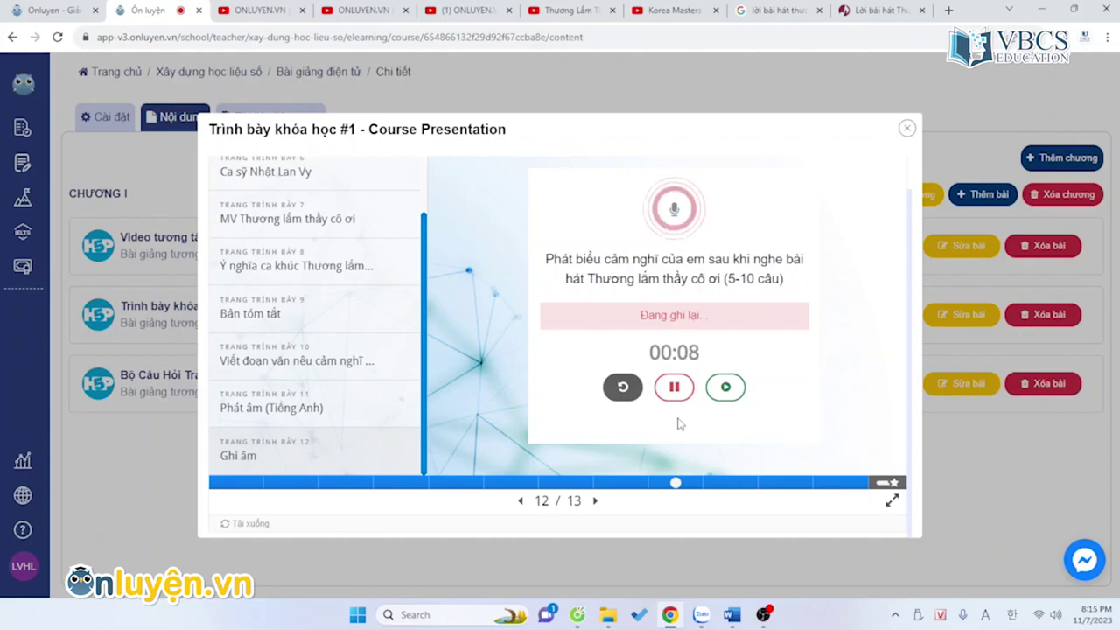
left_click(677, 392)
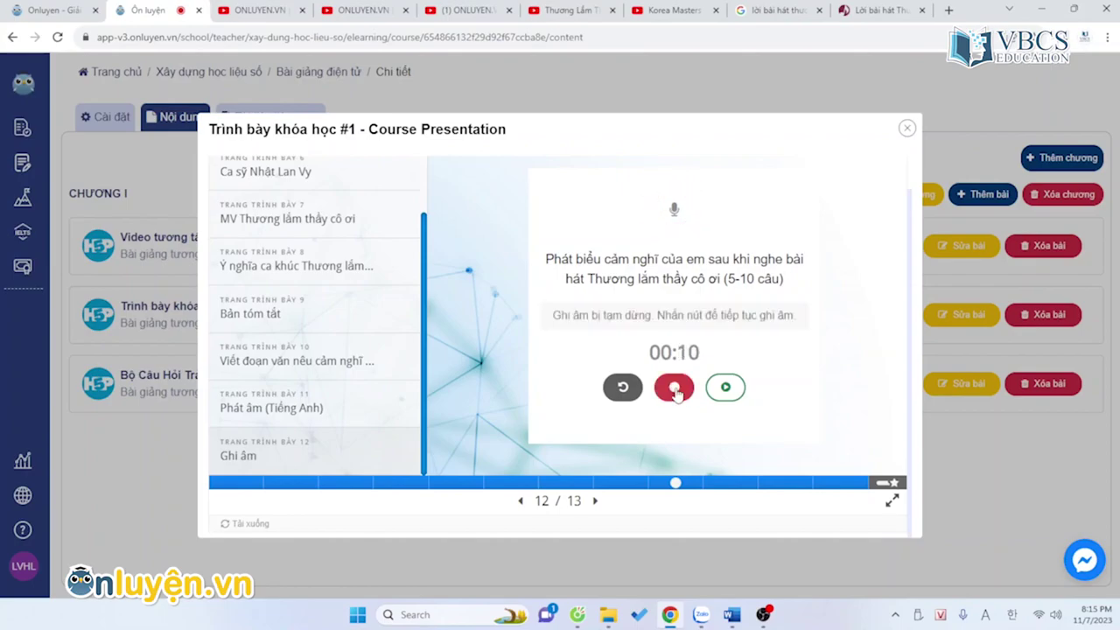
left_click(726, 388)
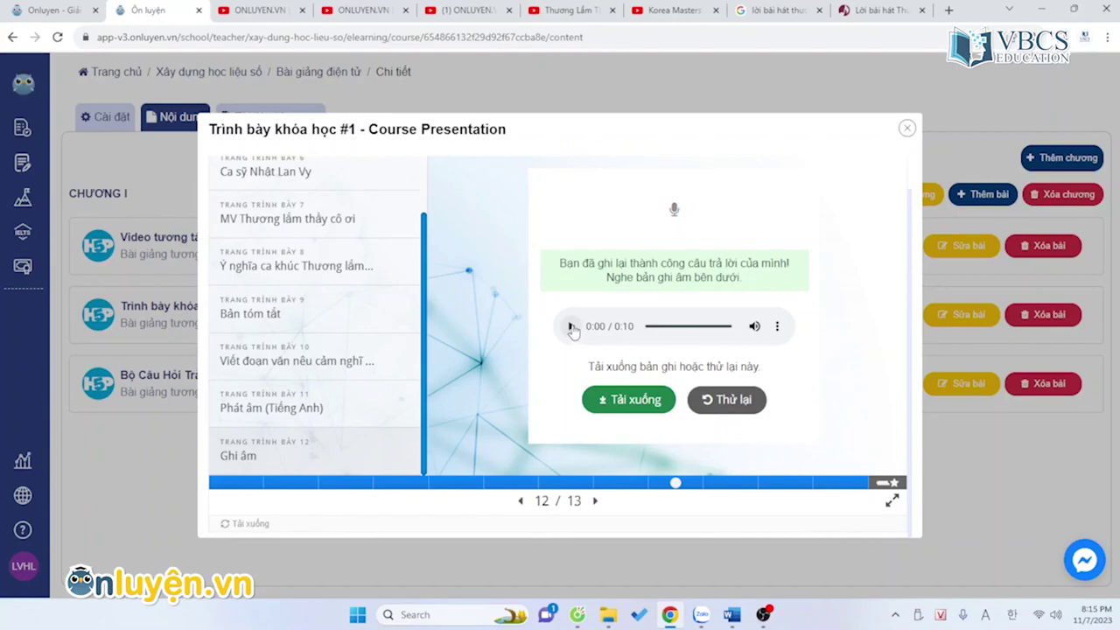
Step: Play back the recording, then advance to the final results slide showing 2/3
left_click(570, 327)
left_click(571, 327)
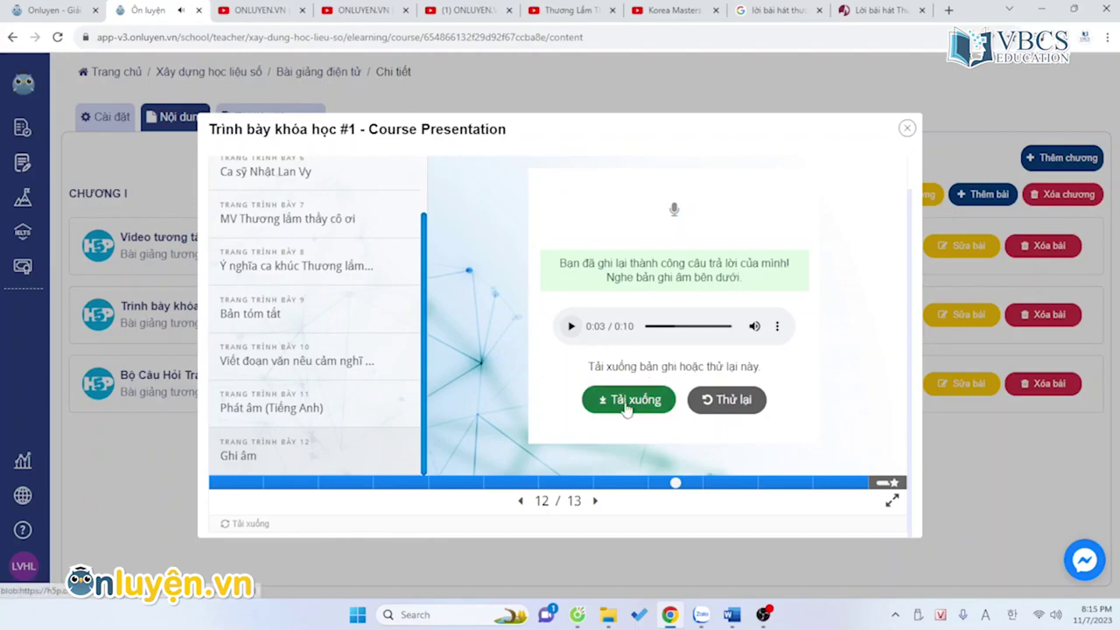
left_click(886, 484)
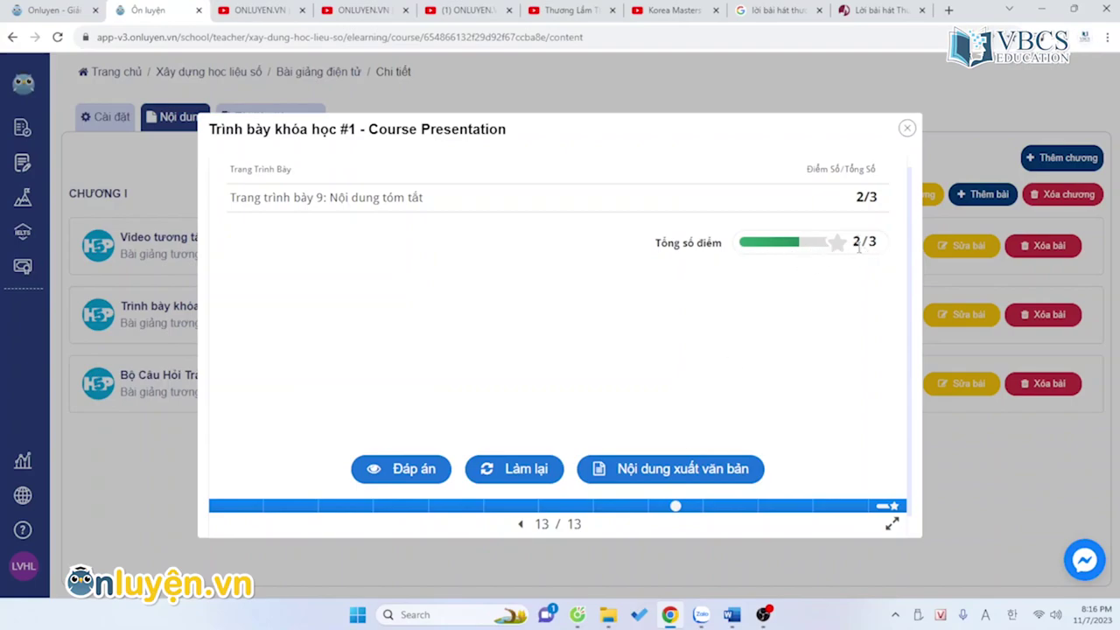
Step: Use Nội dung xuất văn bản on slide 13 to download exported-text.docx, then open it in Word
scroll(693, 388, "down", 1)
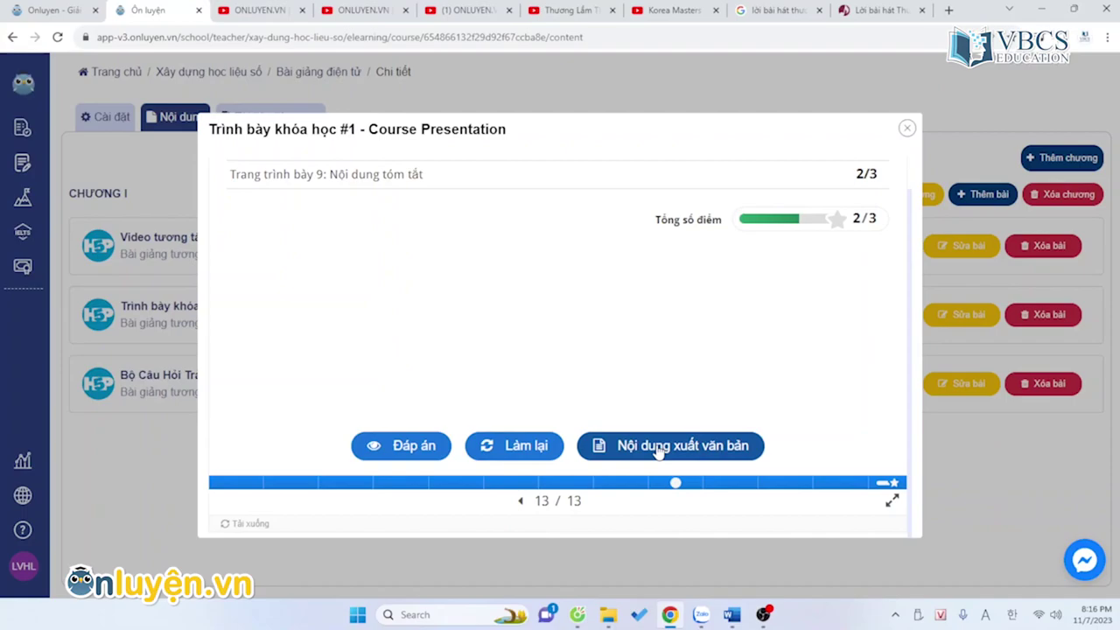
left_click(659, 449)
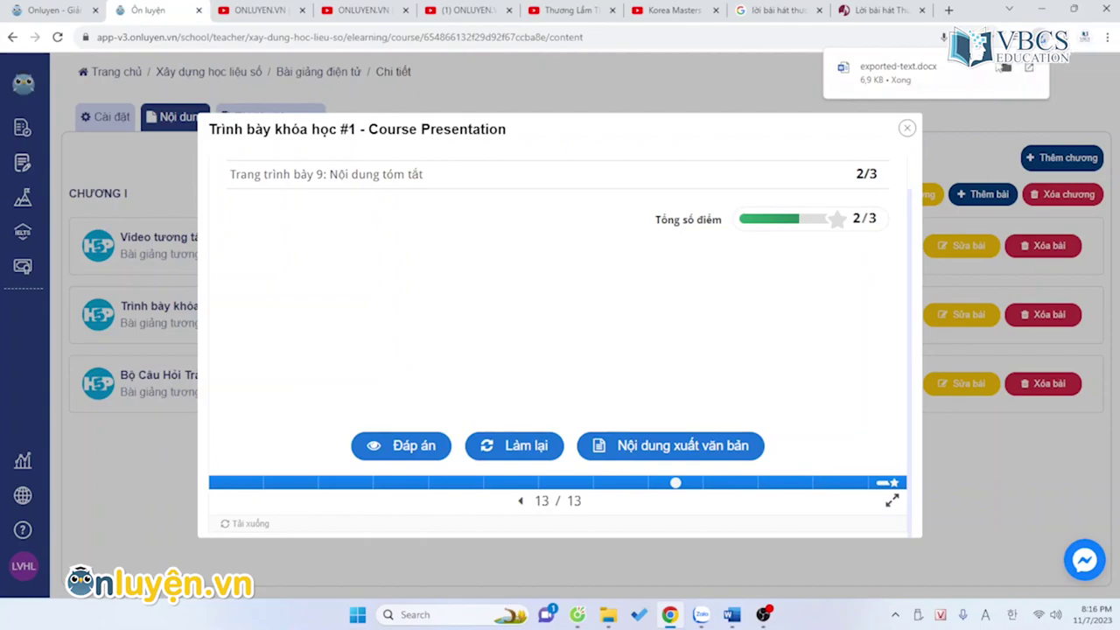
left_click(1003, 68)
double_click(598, 218)
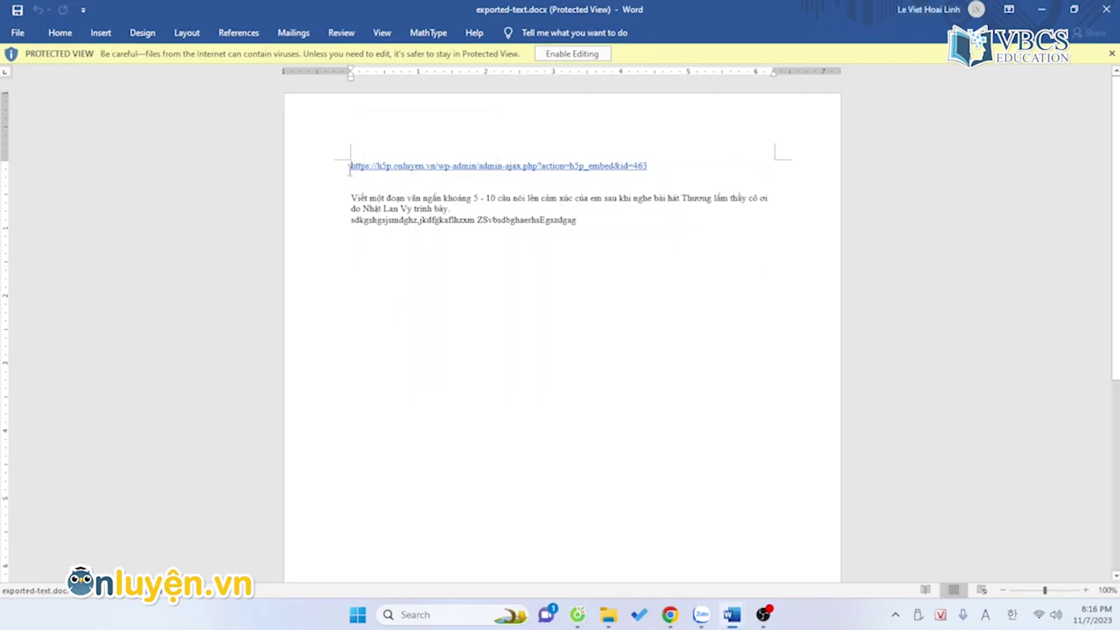
Step: Leave Protected View, review the embed link, question paragraph and typed answer, then return to Chrome
left_click(1111, 53)
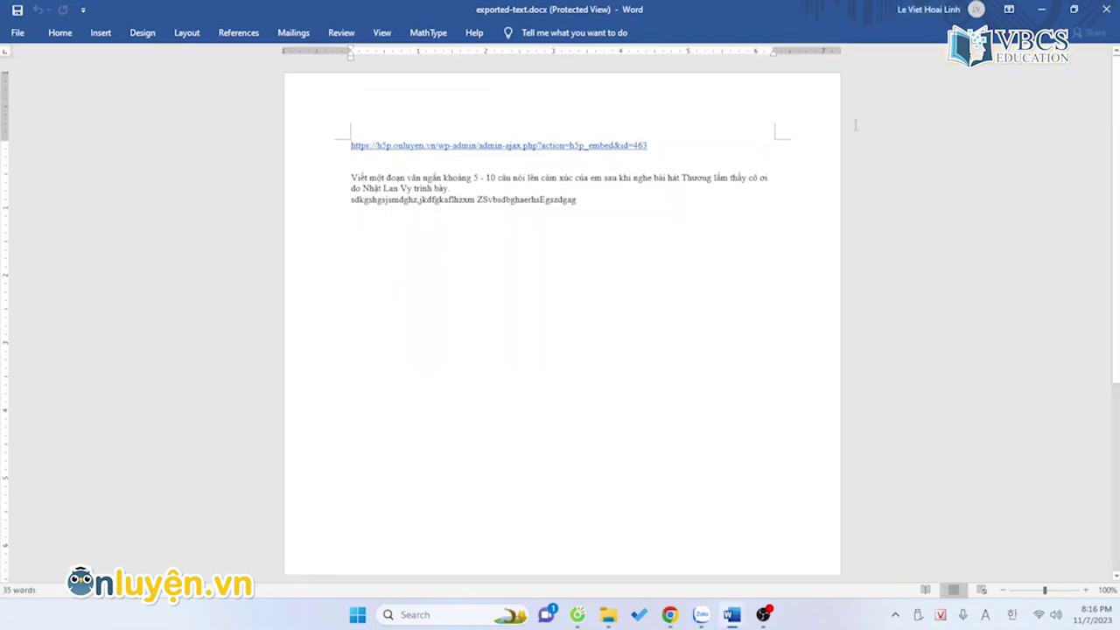
left_click_drag(352, 146, 655, 146)
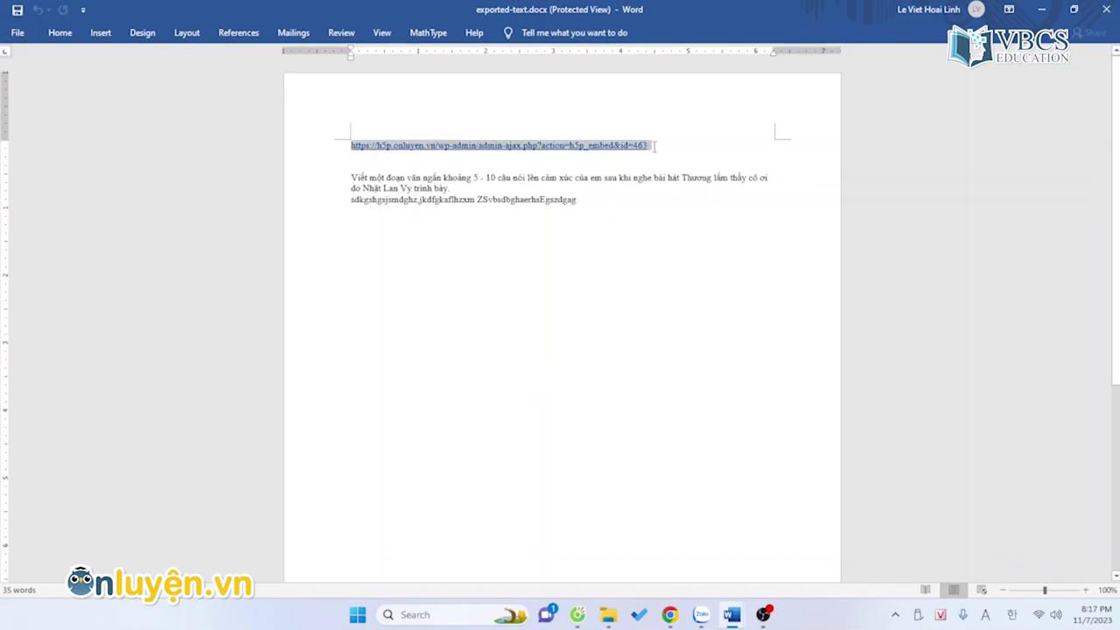
left_click(440, 189)
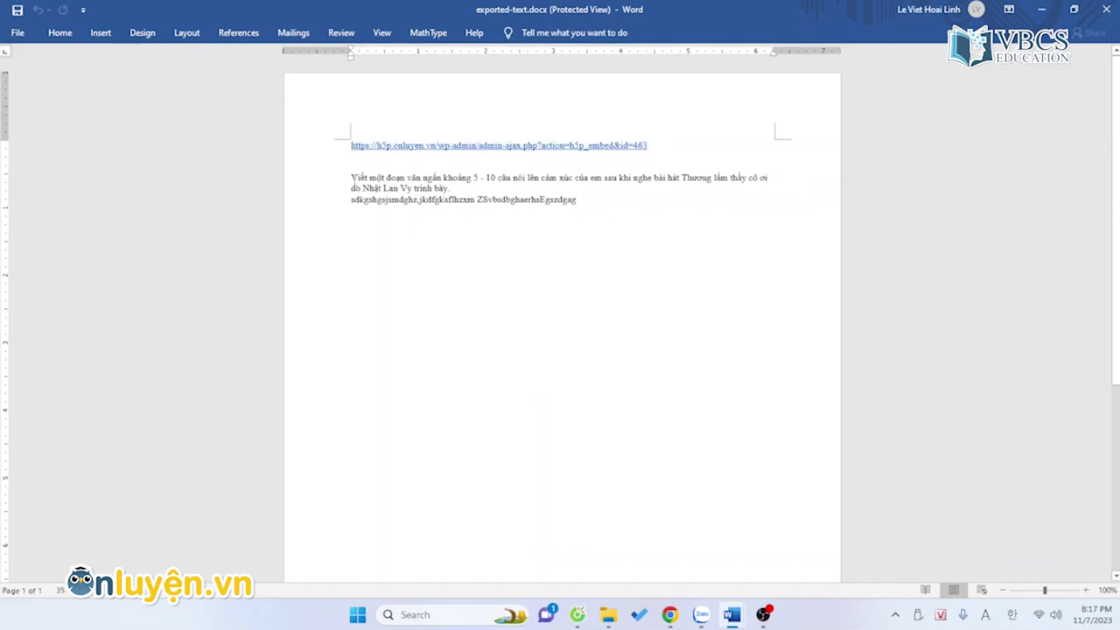
left_click_drag(351, 178, 462, 186)
left_click_drag(351, 199, 577, 199)
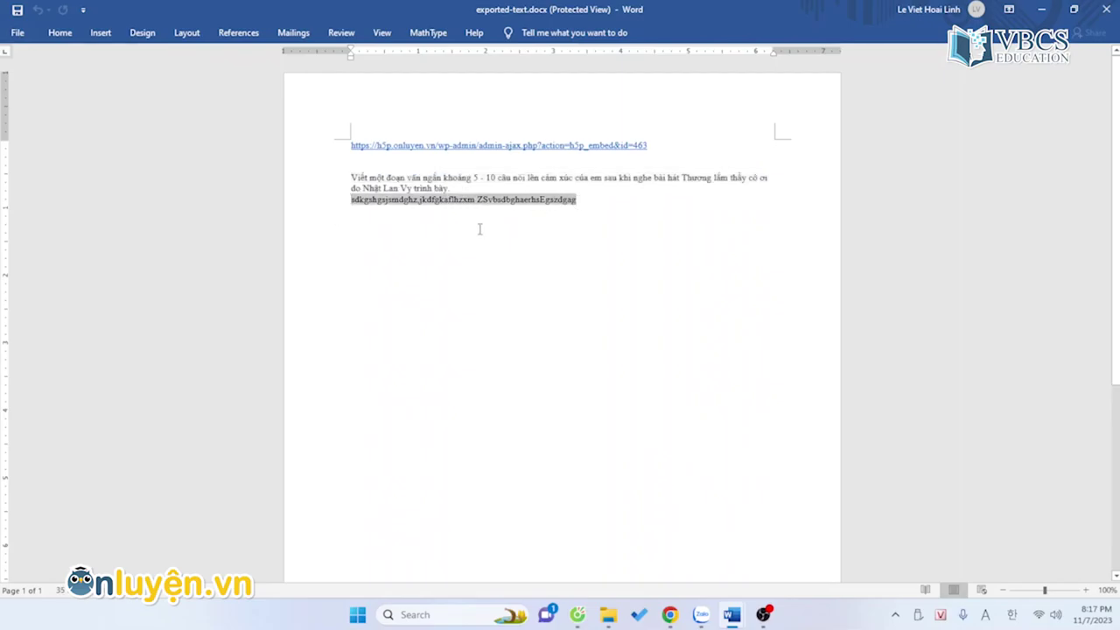
key("alt+Tab")
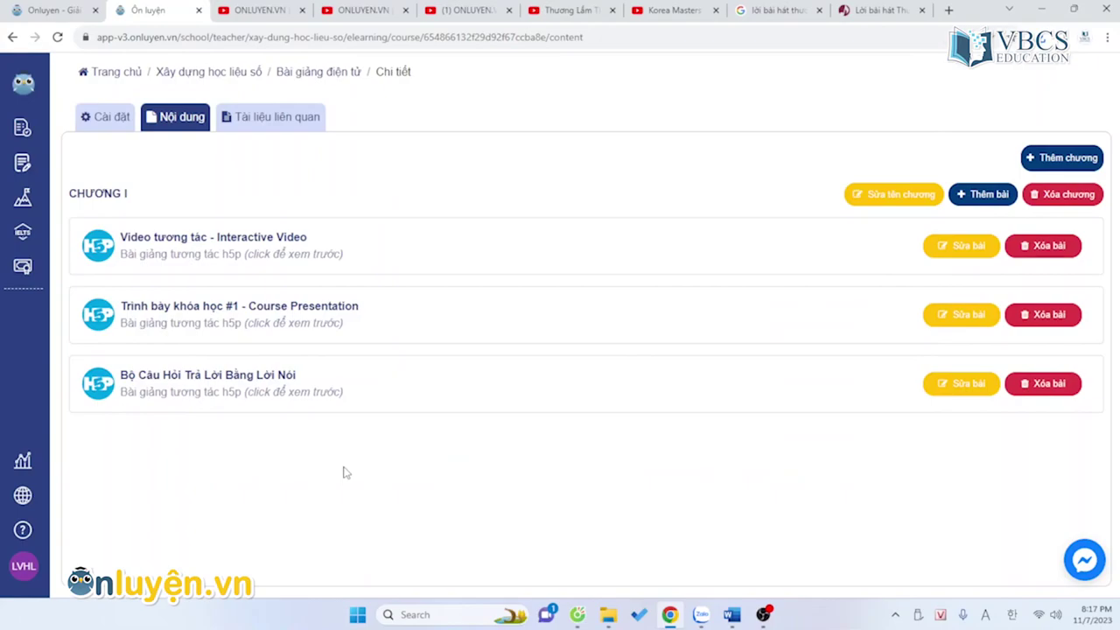